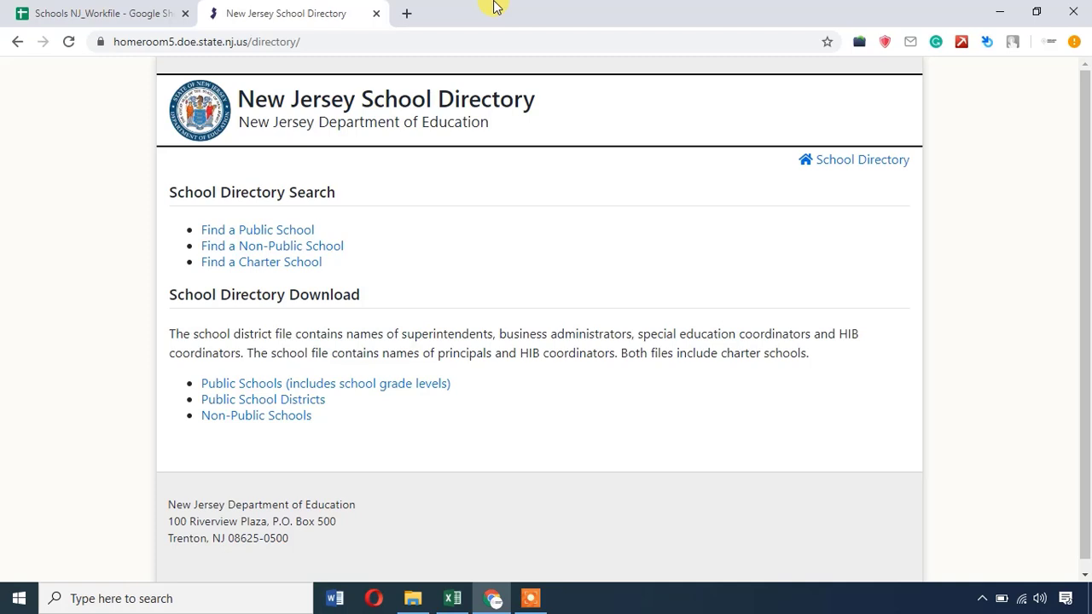
Search the public school directory for the school districts of Atlantic county.
{"action": "left_click", "coordinate": [282, 227]}
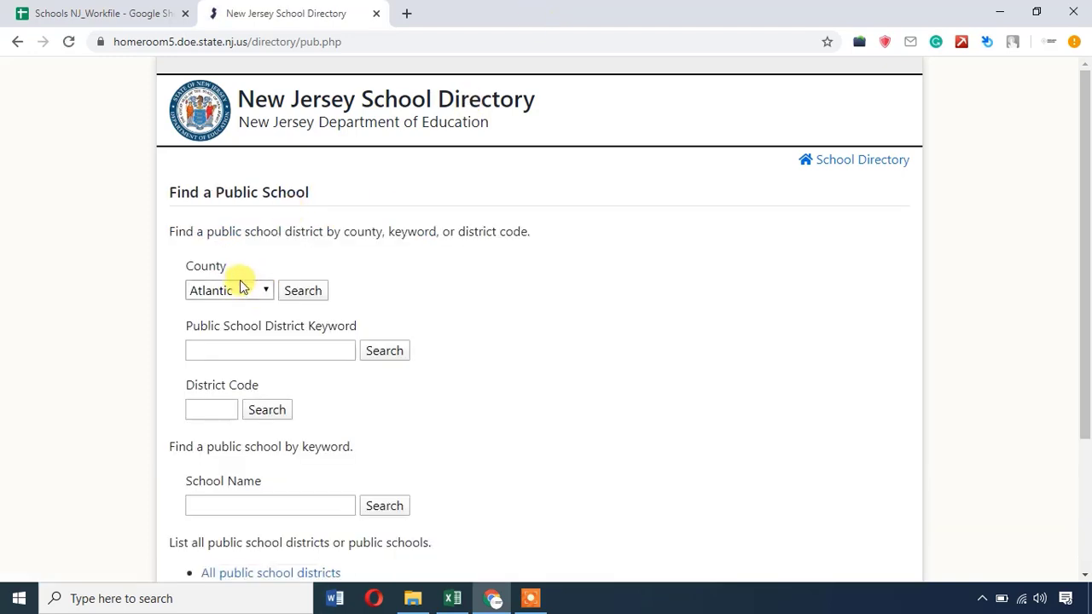
{"action": "left_click", "coordinate": [256, 291]}
{"action": "left_click", "coordinate": [230, 309]}
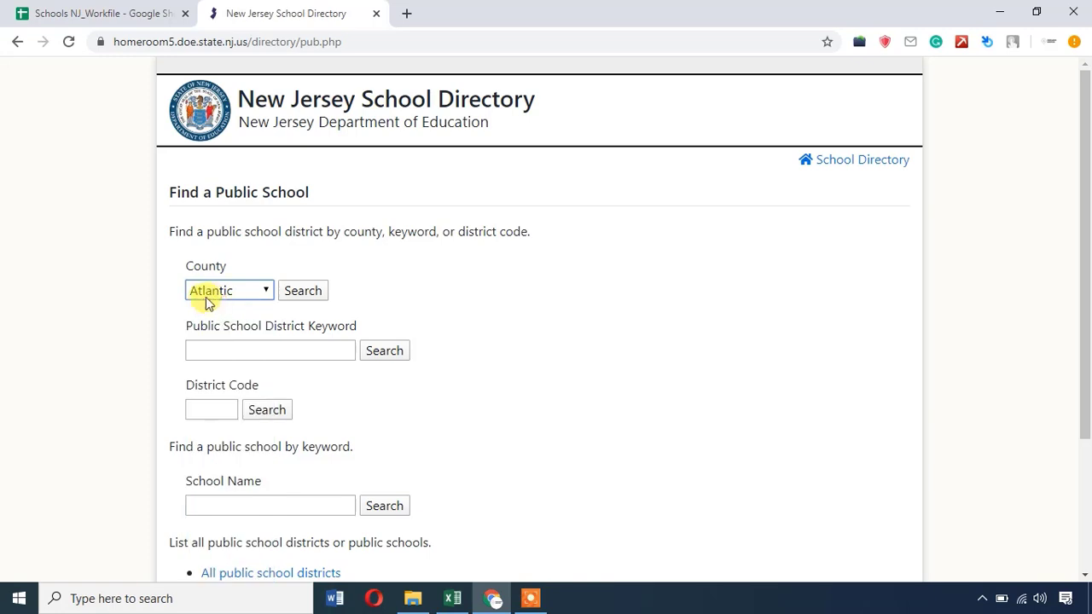
{"action": "left_click", "coordinate": [303, 293]}
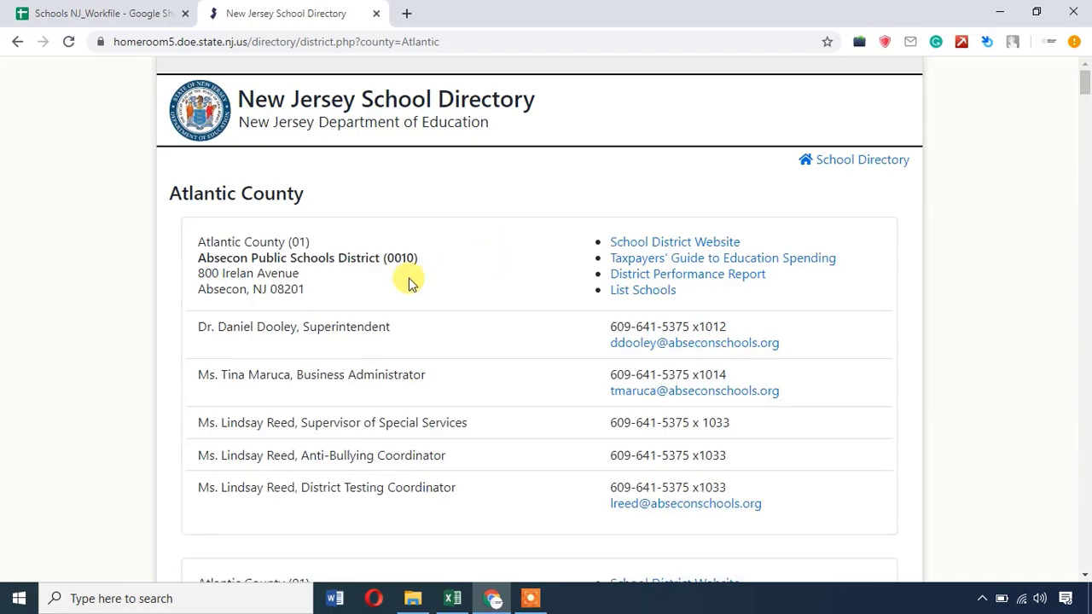
Examine the first Atlantic County district entry, including its address block, superintendent and contact details.
{"action": "scroll", "coordinate": [401, 280], "scroll_direction": "down", "scroll_amount": 8}
{"action": "scroll", "coordinate": [378, 293], "scroll_direction": "down", "scroll_amount": 6}
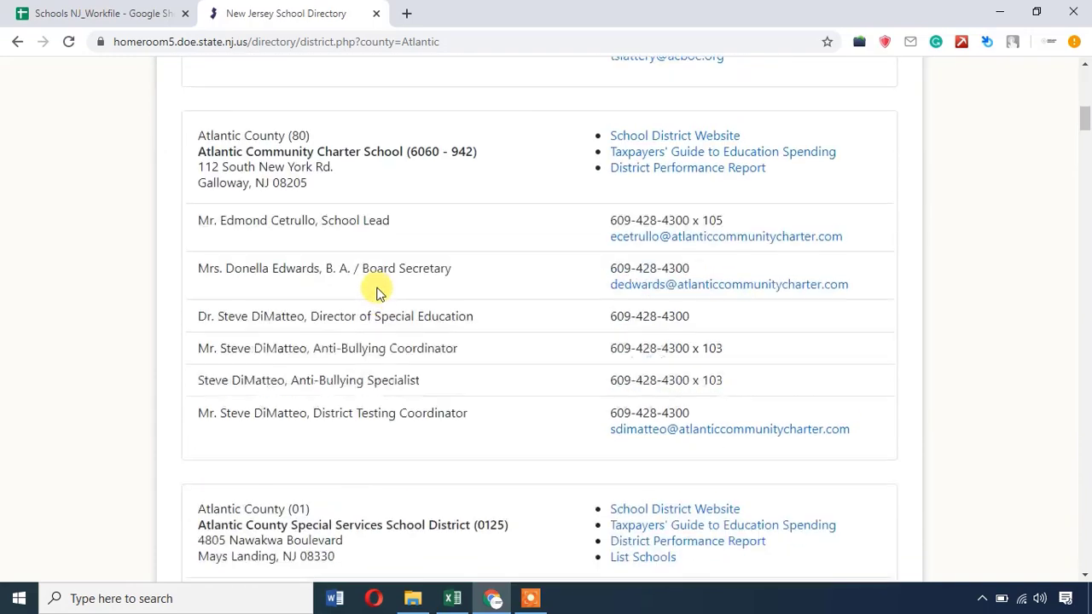
{"action": "scroll", "coordinate": [827, 247], "scroll_direction": "up", "scroll_amount": 10}
{"action": "scroll", "coordinate": [827, 246], "scroll_direction": "up", "scroll_amount": 2}
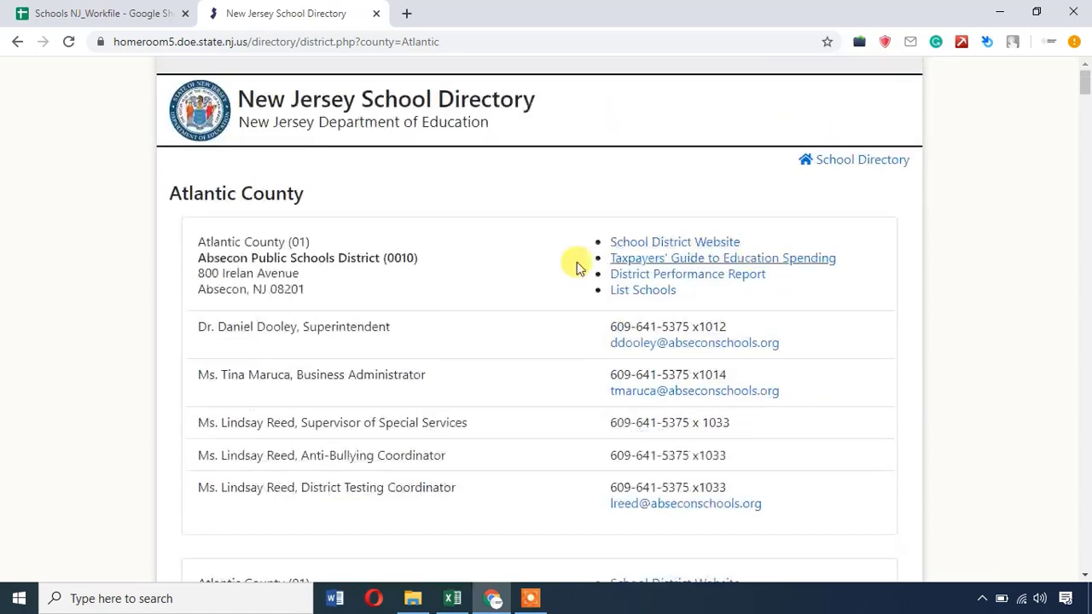
{"action": "left_click_drag", "start_coordinate": [227, 243], "coordinate": [250, 273]}
{"action": "left_click", "coordinate": [266, 286]}
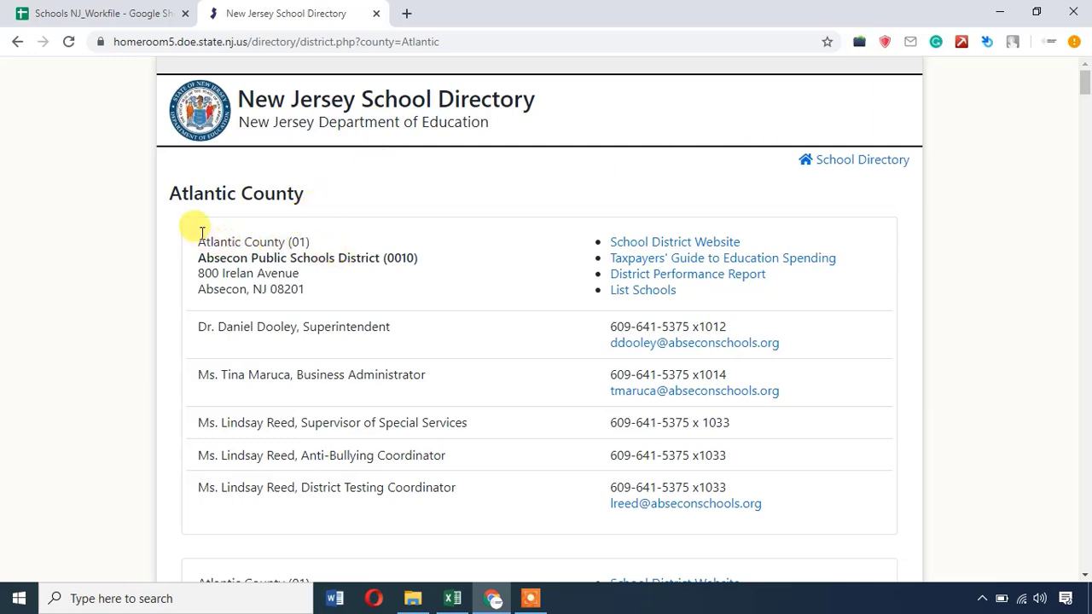
{"action": "left_click_drag", "start_coordinate": [202, 229], "coordinate": [304, 296]}
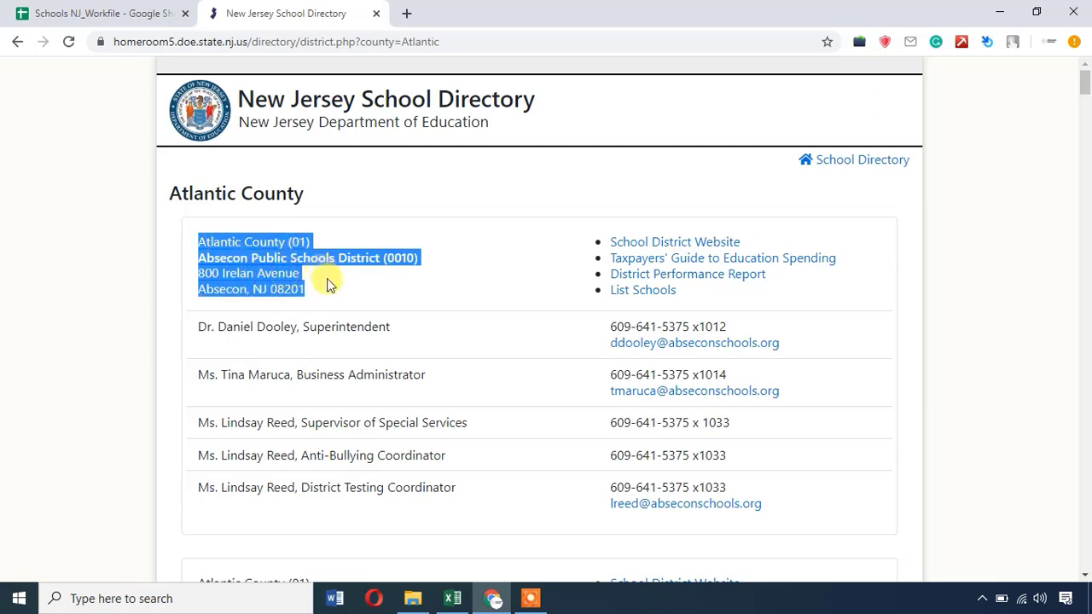
{"action": "left_click_drag", "start_coordinate": [268, 329], "coordinate": [316, 339]}
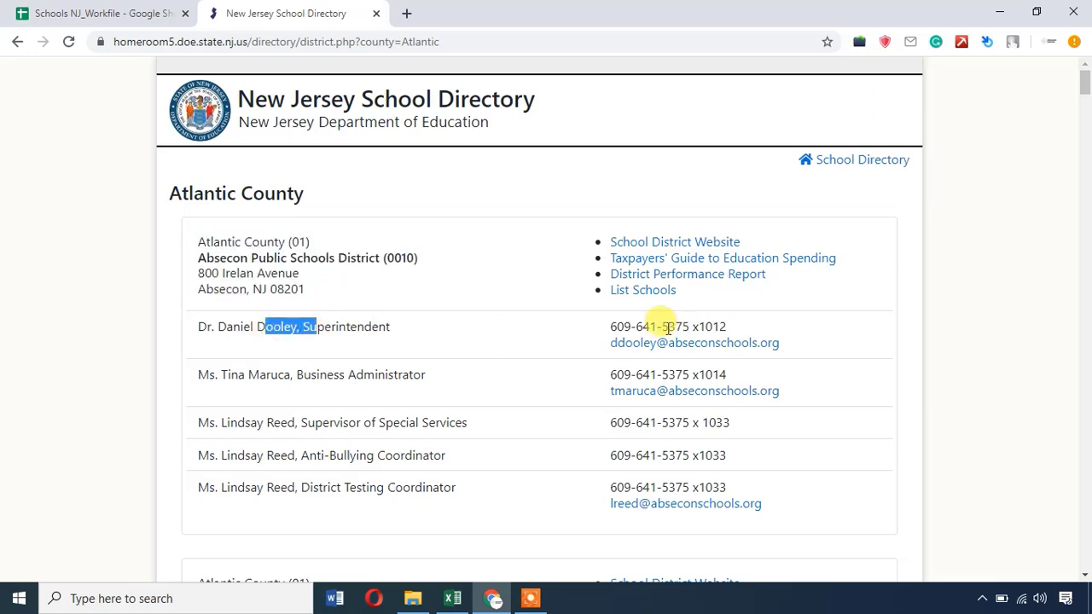
{"action": "left_click_drag", "start_coordinate": [668, 327], "coordinate": [684, 328]}
{"action": "left_click", "coordinate": [506, 311]}
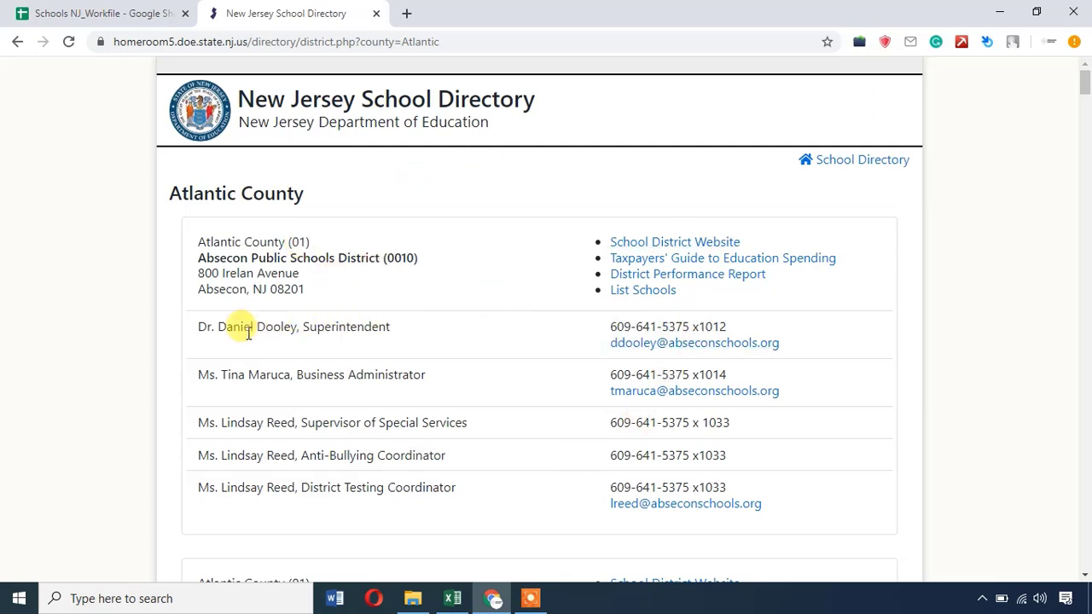
{"action": "left_click_drag", "start_coordinate": [245, 330], "coordinate": [277, 329]}
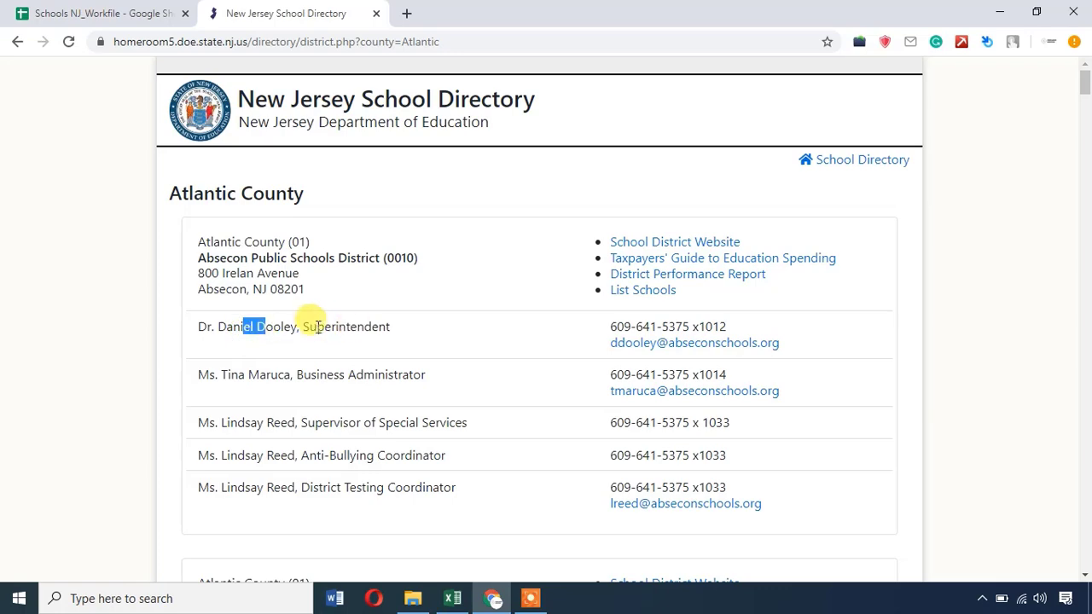
{"action": "left_click", "coordinate": [312, 324]}
Check whether the remaining Atlantic County district entries follow the same layout as the first one.
{"action": "scroll", "coordinate": [324, 317], "scroll_direction": "down", "scroll_amount": 2}
{"action": "scroll", "coordinate": [324, 318], "scroll_direction": "down", "scroll_amount": 1}
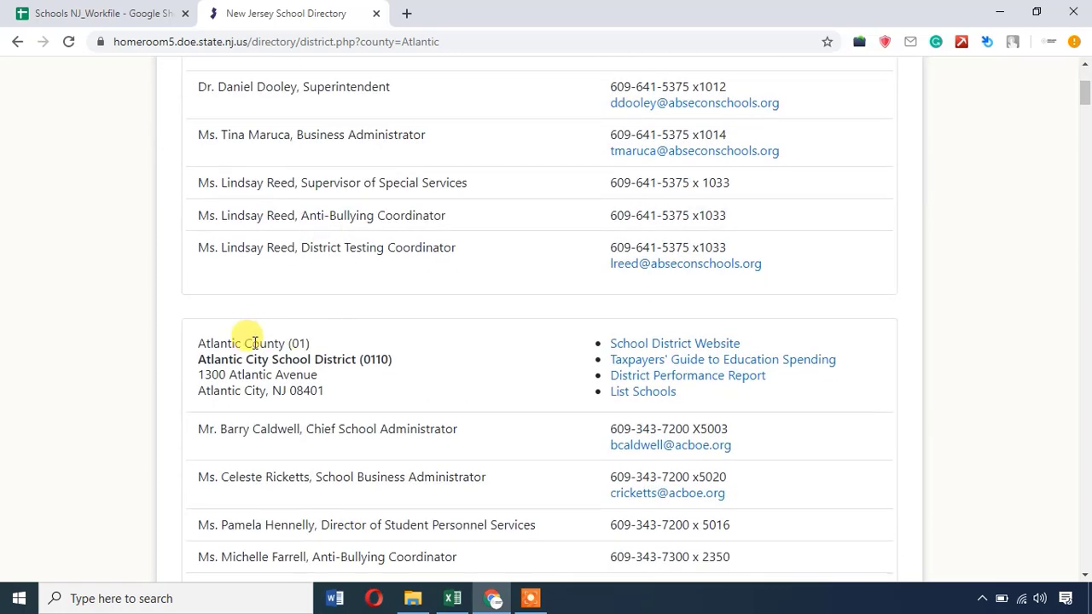
{"action": "scroll", "coordinate": [255, 345], "scroll_direction": "down", "scroll_amount": 2}
{"action": "scroll", "coordinate": [254, 346], "scroll_direction": "down", "scroll_amount": 5}
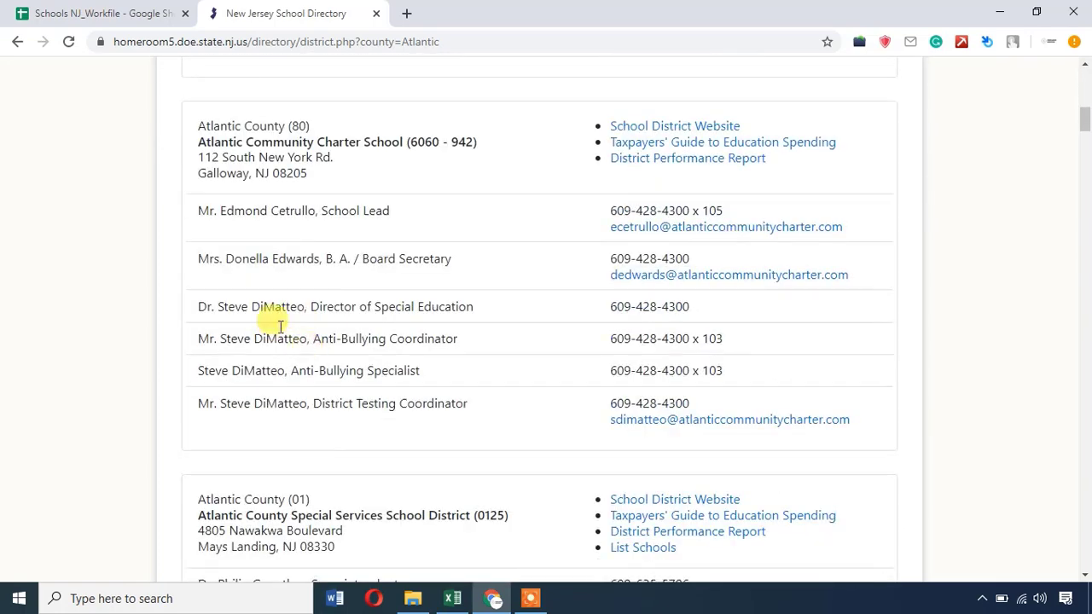
{"action": "scroll", "coordinate": [331, 429], "scroll_direction": "down", "scroll_amount": 2}
{"action": "scroll", "coordinate": [334, 424], "scroll_direction": "down", "scroll_amount": 5}
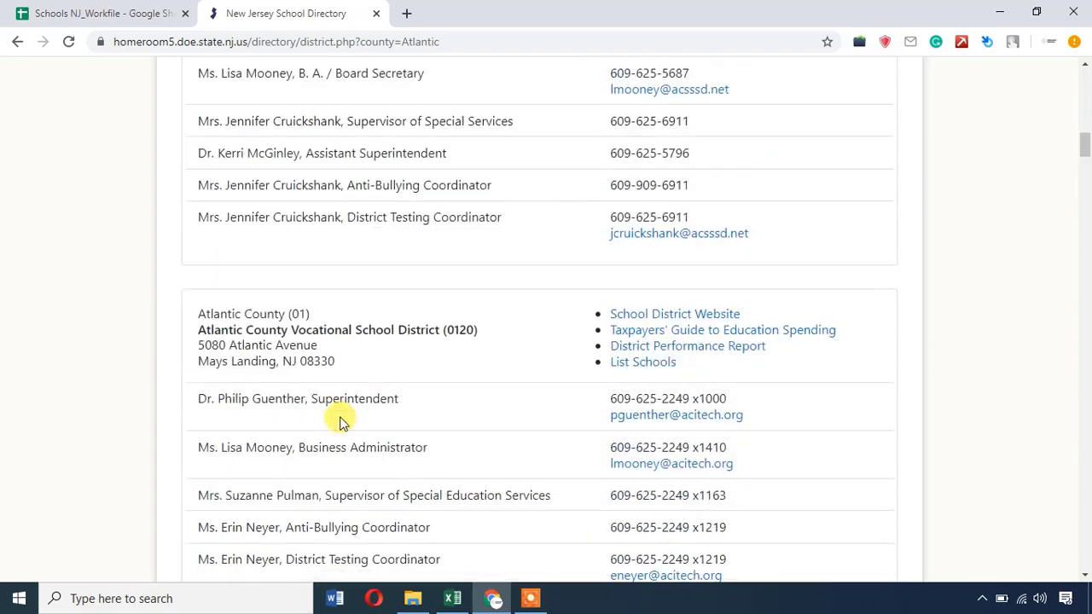
{"action": "scroll", "coordinate": [356, 376], "scroll_direction": "up", "scroll_amount": 5}
{"action": "scroll", "coordinate": [355, 372], "scroll_direction": "up", "scroll_amount": 13}
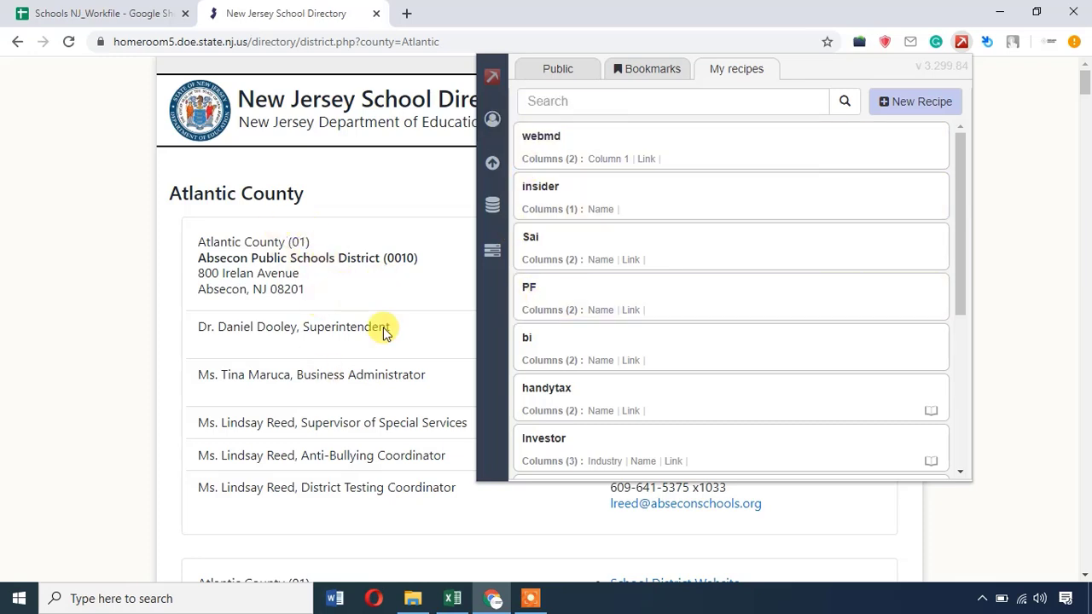
Review Data Miner's public recipes, including Get All Links and Get Emails, against the address and superintendent details needed from the page.
{"action": "left_click", "coordinate": [558, 75]}
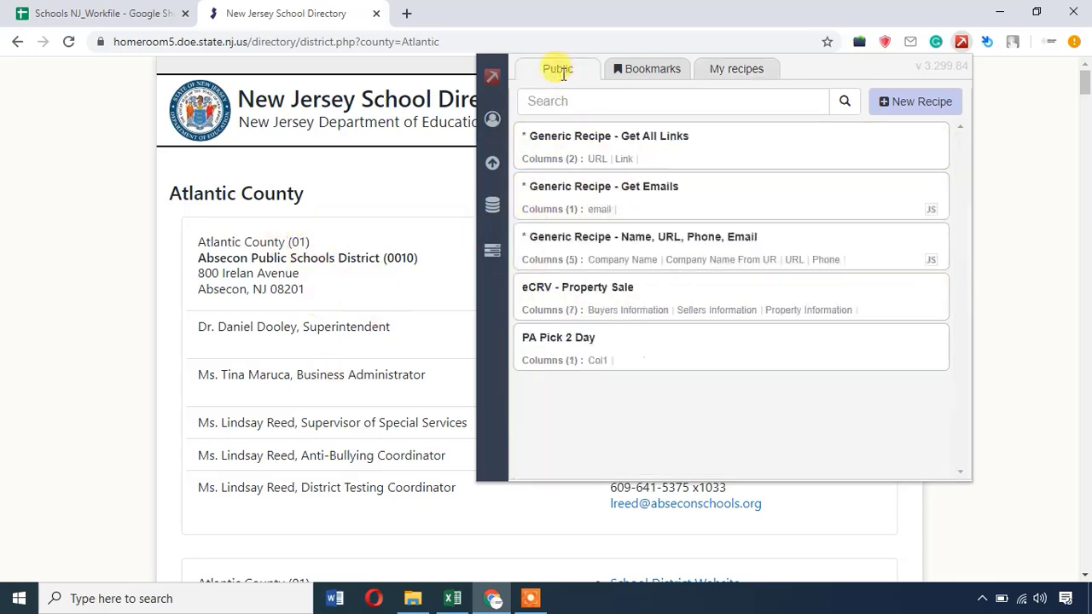
{"action": "scroll", "coordinate": [314, 288], "scroll_direction": "down", "scroll_amount": 1}
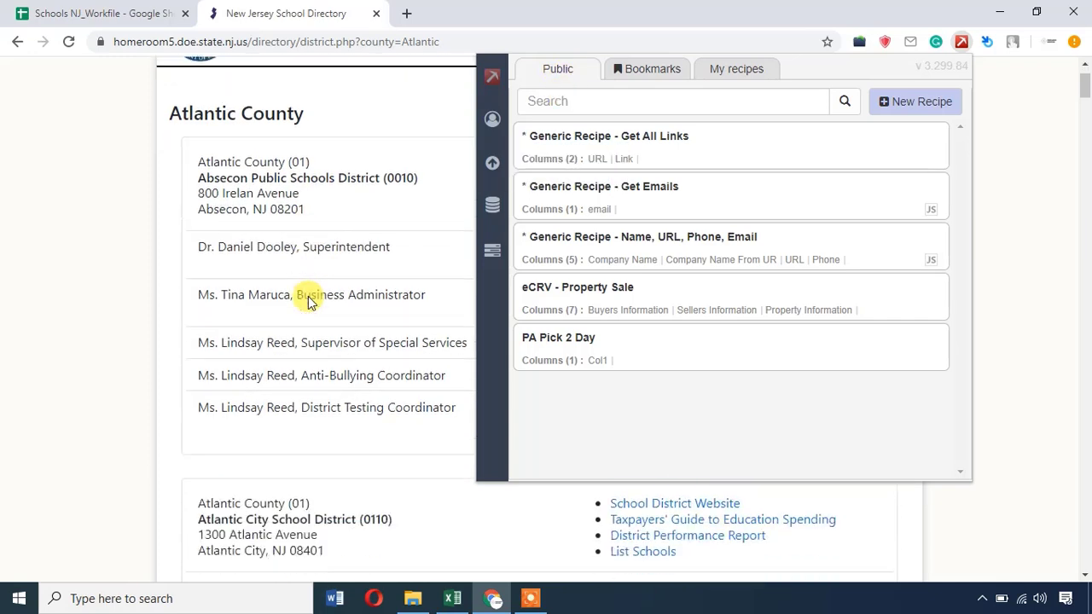
{"action": "scroll", "coordinate": [323, 280], "scroll_direction": "up", "scroll_amount": 1}
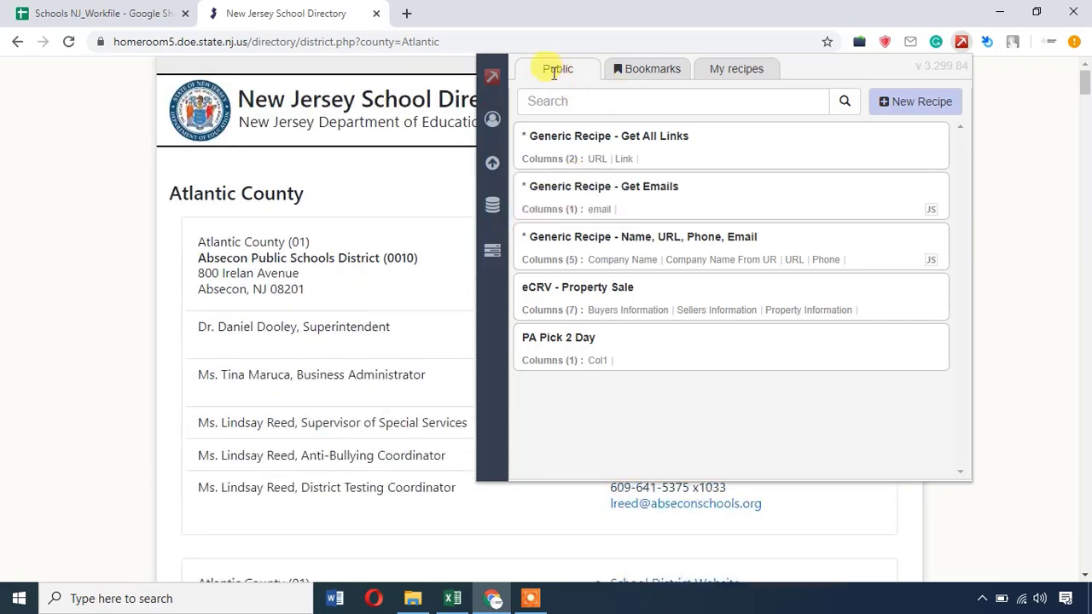
{"action": "mouse_move", "coordinate": [583, 136]}
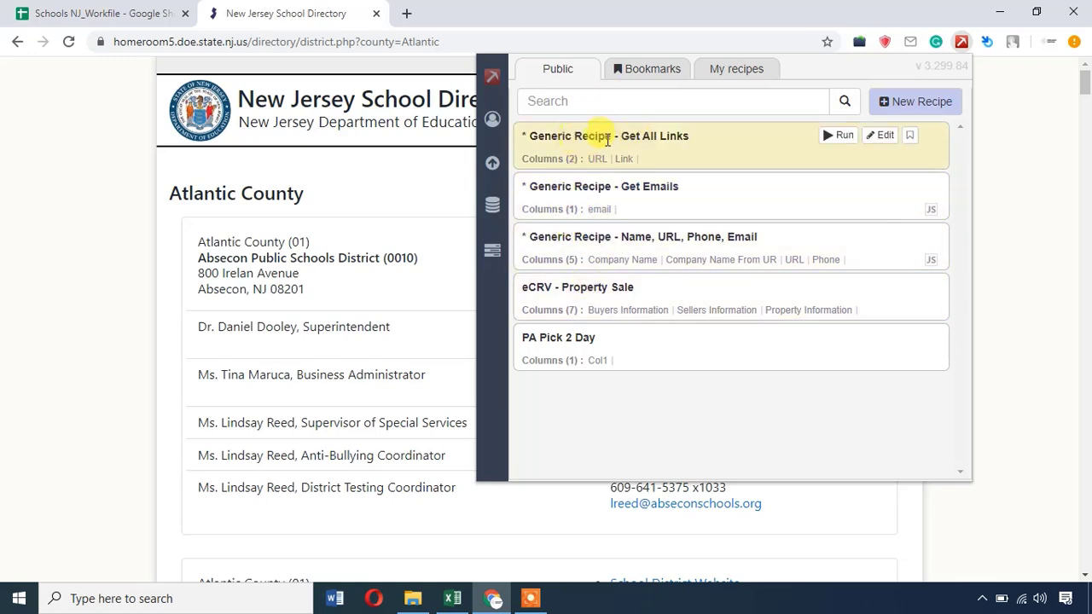
{"action": "left_click_drag", "start_coordinate": [633, 138], "coordinate": [672, 132]}
{"action": "left_click", "coordinate": [655, 134]}
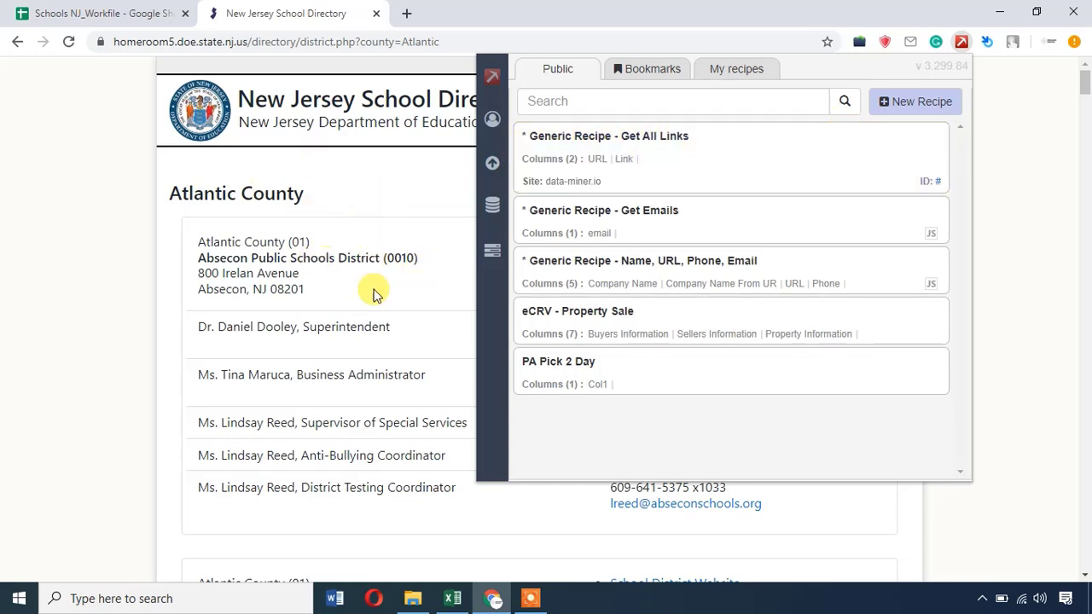
{"action": "scroll", "coordinate": [425, 332], "scroll_direction": "down", "scroll_amount": 1}
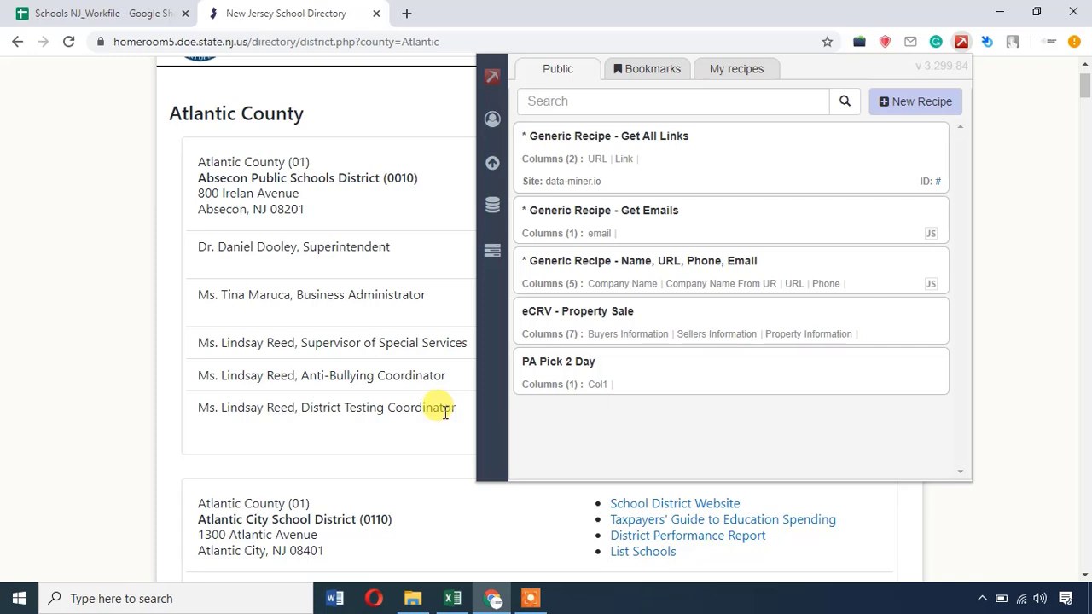
{"action": "mouse_move", "coordinate": [628, 214]}
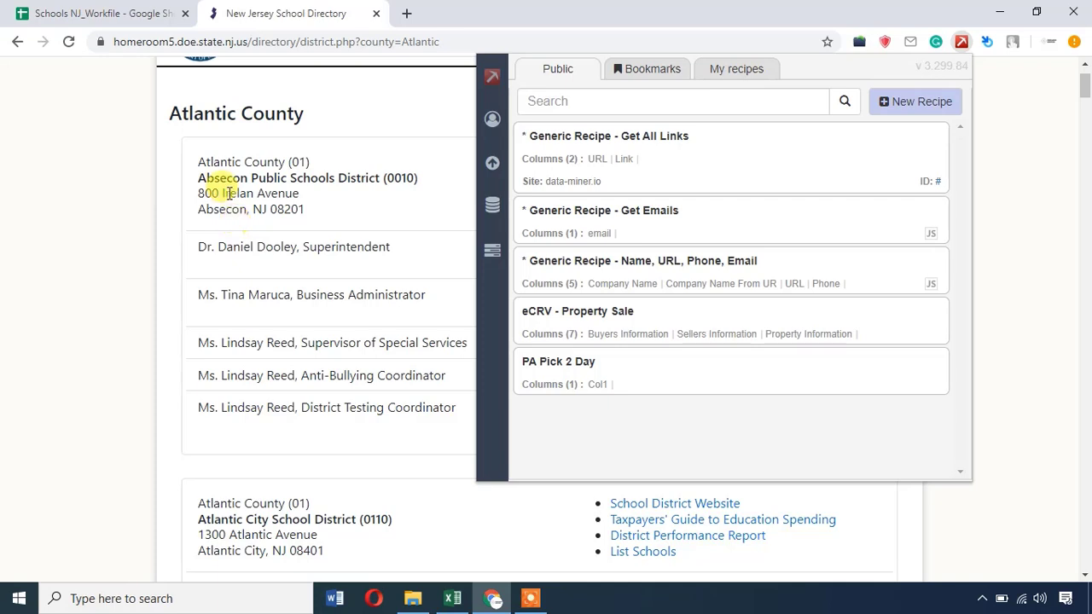
{"action": "left_click", "coordinate": [211, 161]}
{"action": "left_click_drag", "start_coordinate": [212, 162], "coordinate": [245, 191]}
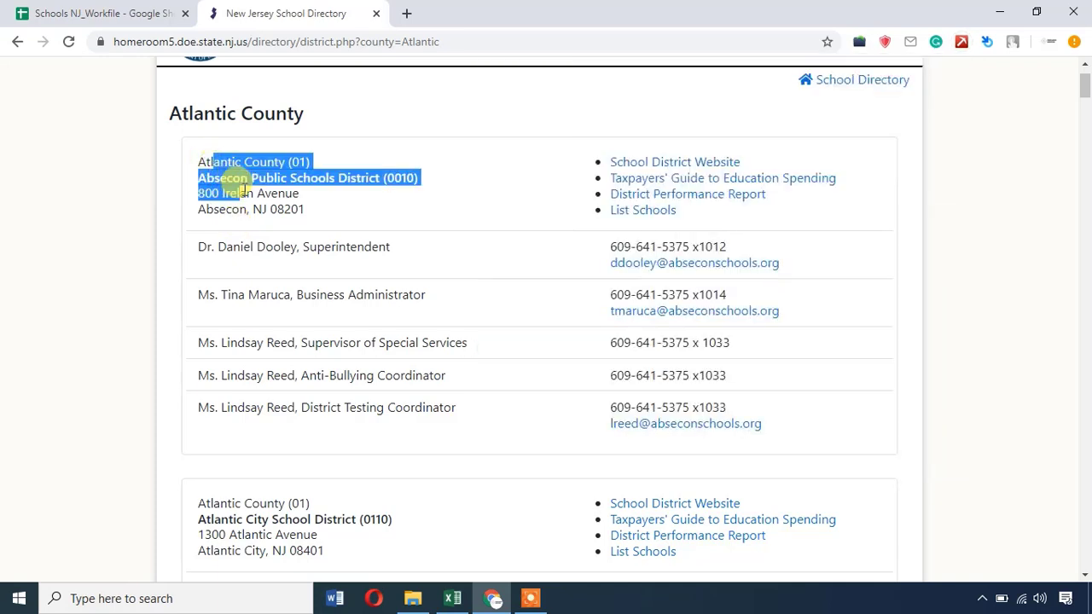
{"action": "left_click_drag", "start_coordinate": [255, 244], "coordinate": [293, 247]}
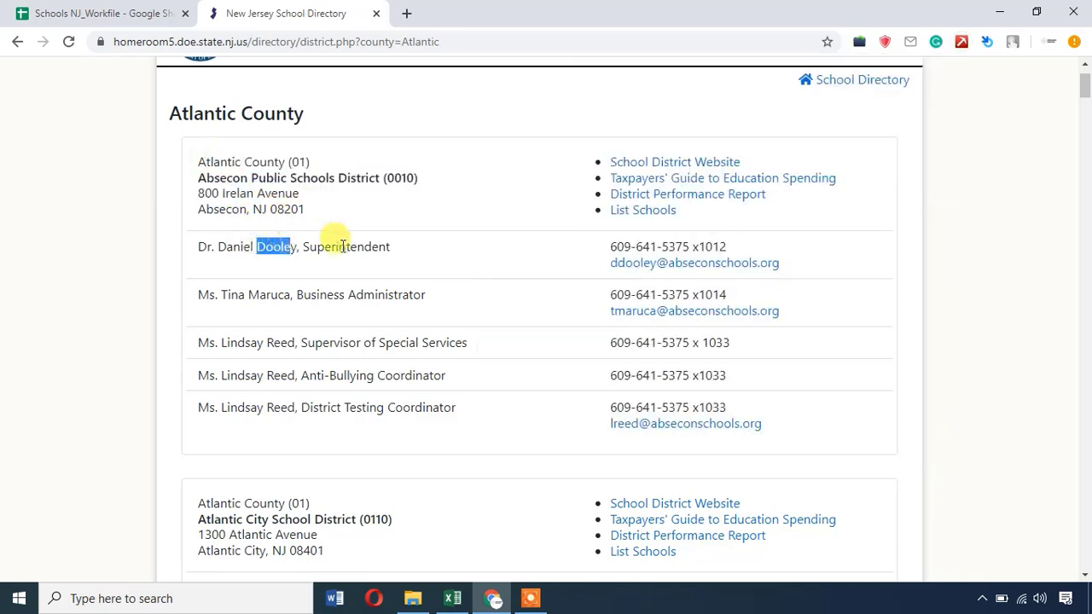
{"action": "left_click", "coordinate": [391, 231]}
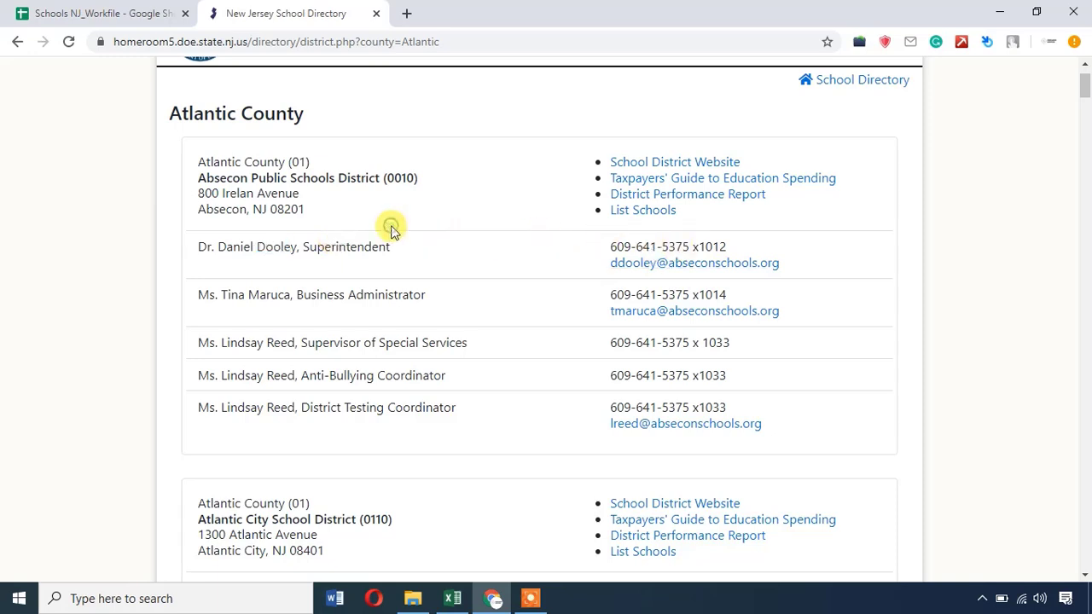
Create a new Data Miner recipe of the List Page type and go to its row definition.
{"action": "left_click", "coordinate": [961, 43]}
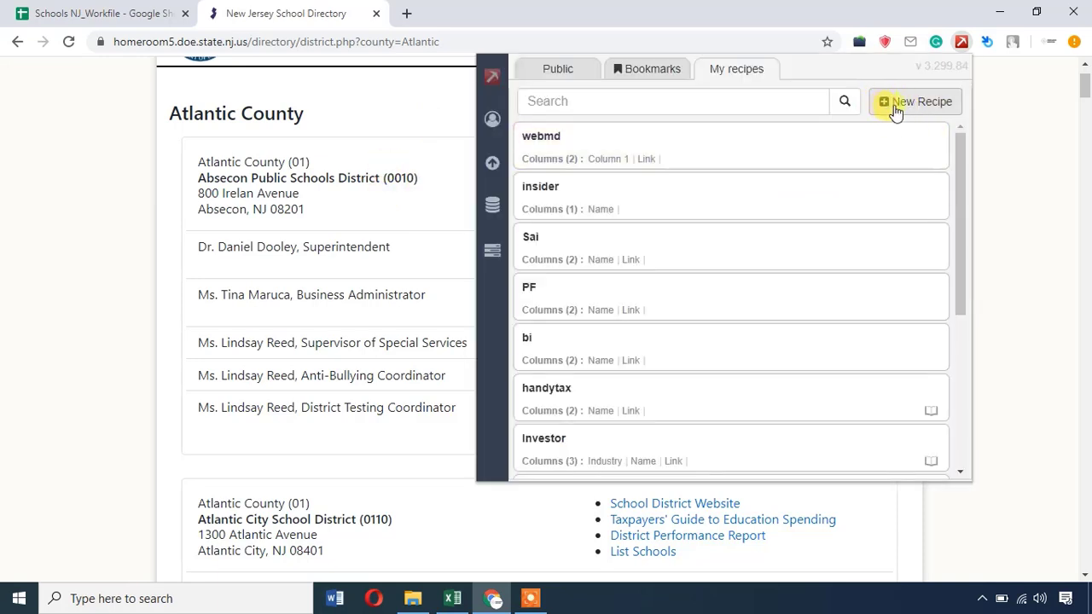
{"action": "left_click", "coordinate": [895, 112]}
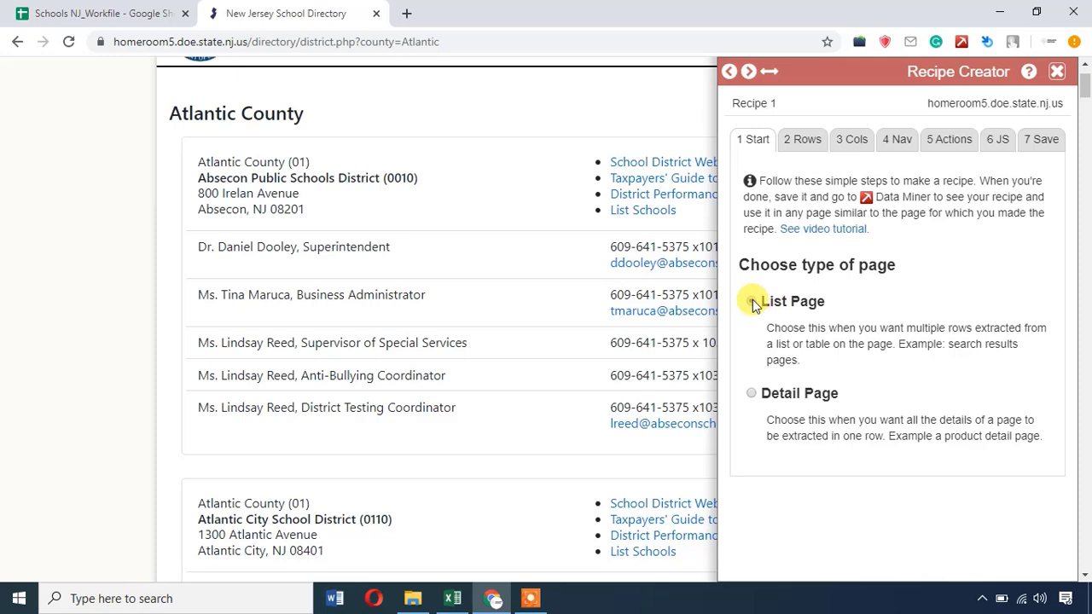
{"action": "left_click", "coordinate": [804, 140]}
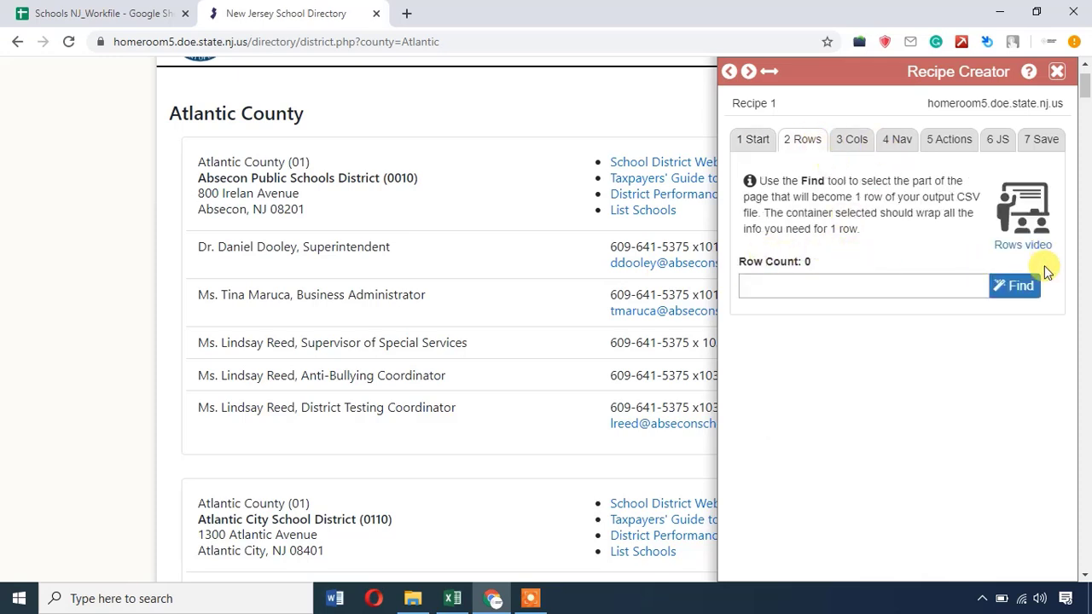
Use the Find tool to select the entire Absecon Public Schools District card as the row element.
{"action": "left_click", "coordinate": [1012, 287]}
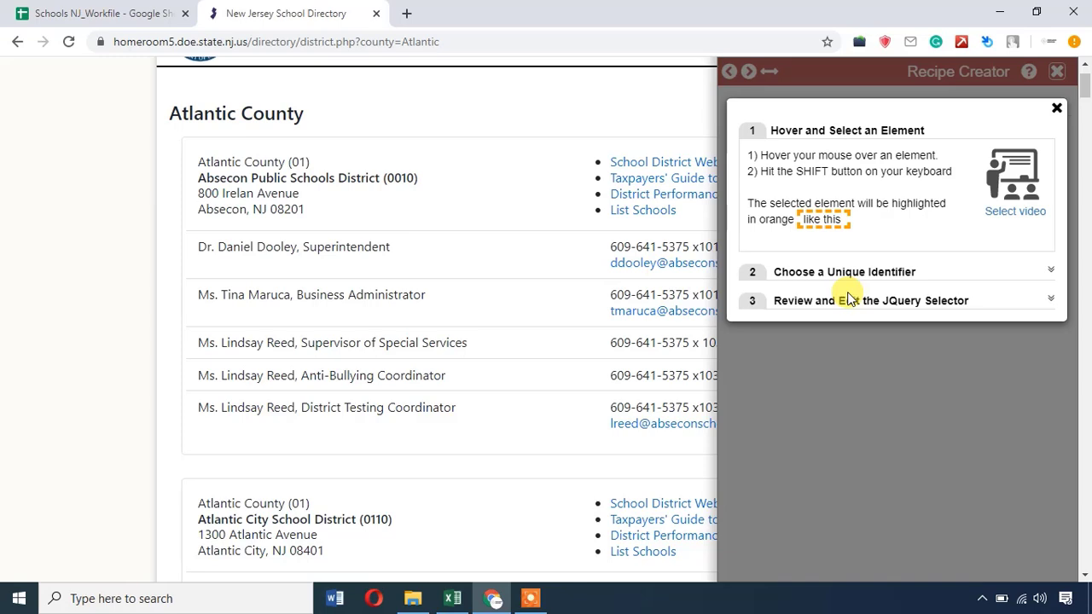
{"action": "left_click", "coordinate": [827, 215]}
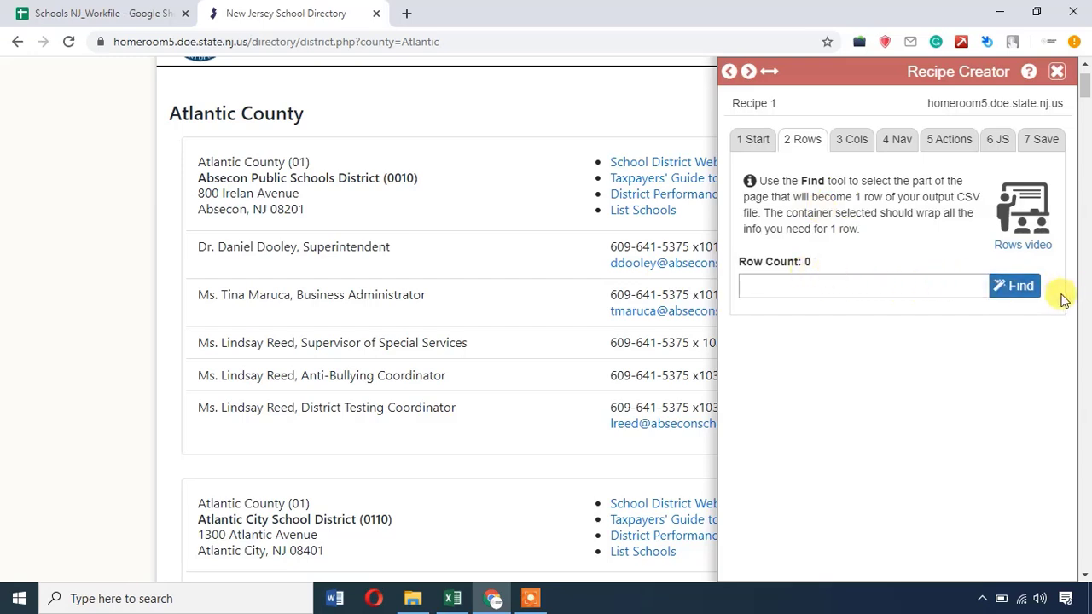
{"action": "left_click", "coordinate": [1011, 287]}
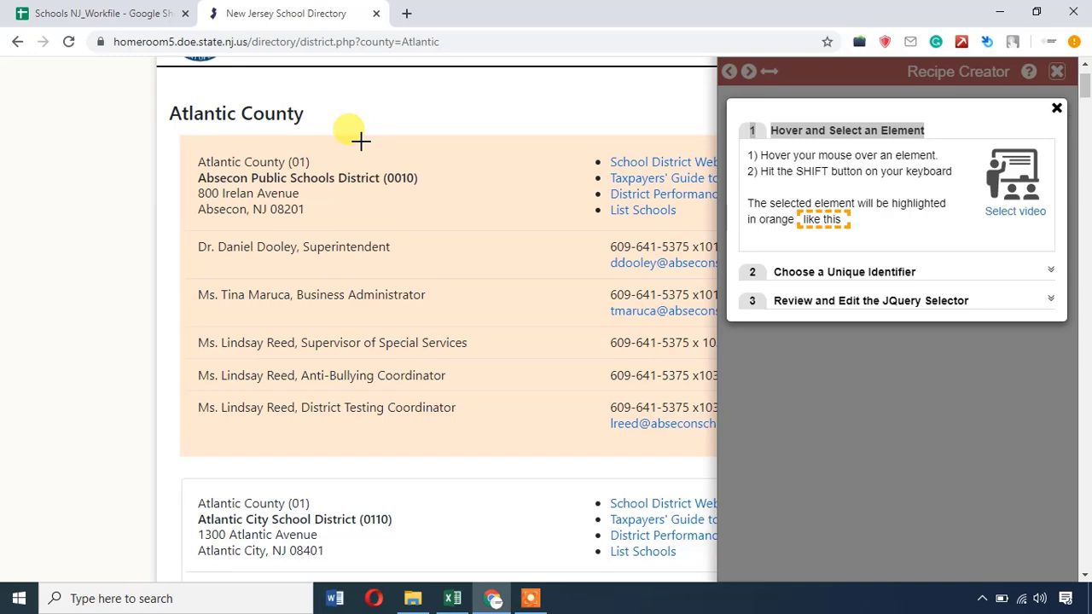
{"action": "key", "text": "shift"}
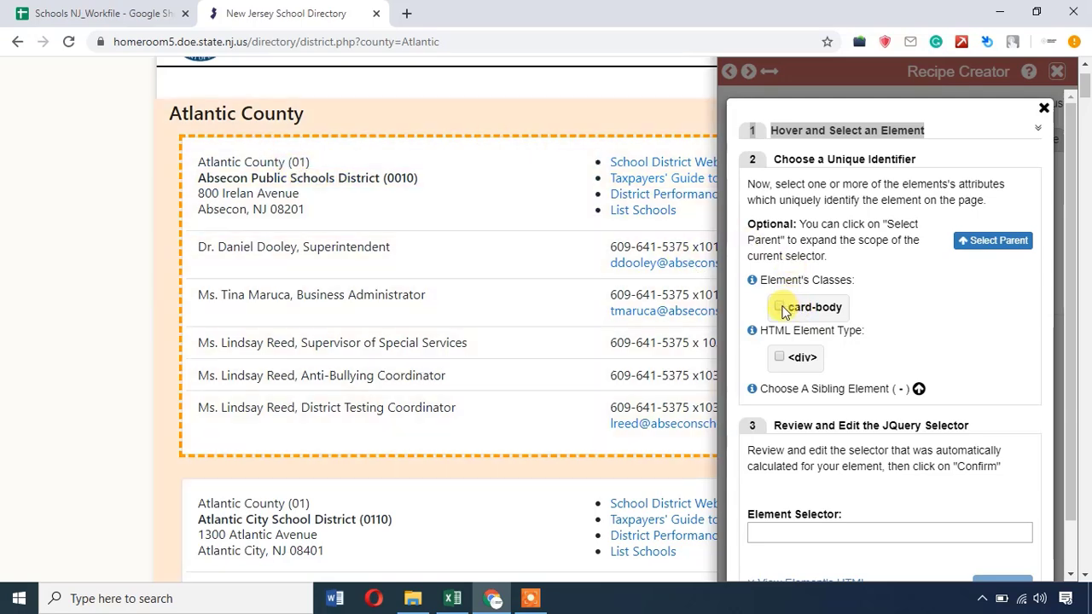
Identify the rows by the card-body class, check the matched district cards, and confirm the .card-body selector.
{"action": "left_click", "coordinate": [780, 307]}
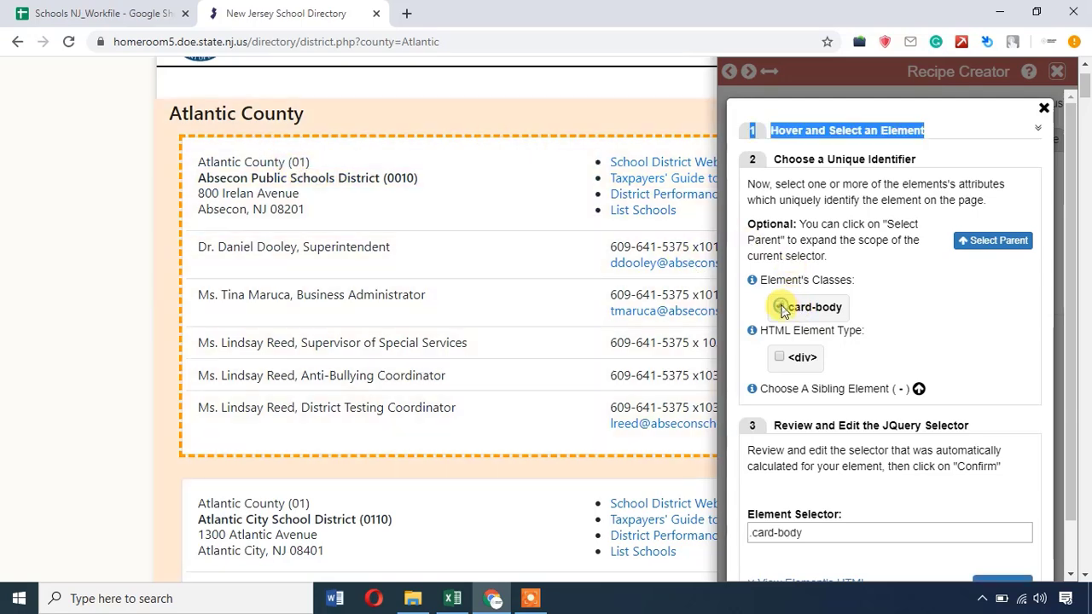
{"action": "scroll", "coordinate": [365, 341], "scroll_direction": "down", "scroll_amount": 10}
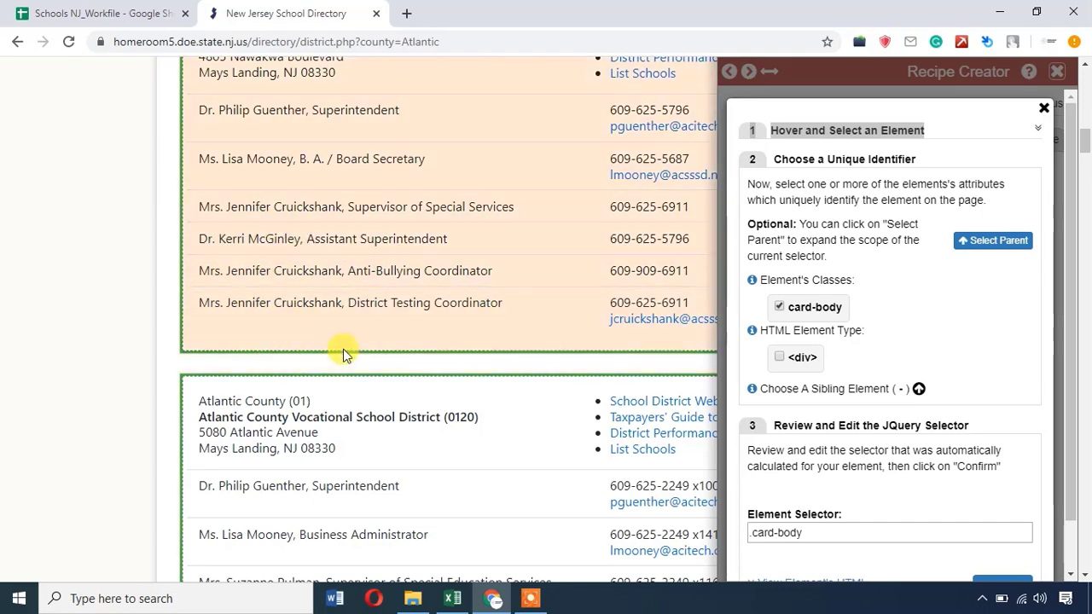
{"action": "scroll", "coordinate": [342, 353], "scroll_direction": "up", "scroll_amount": 10}
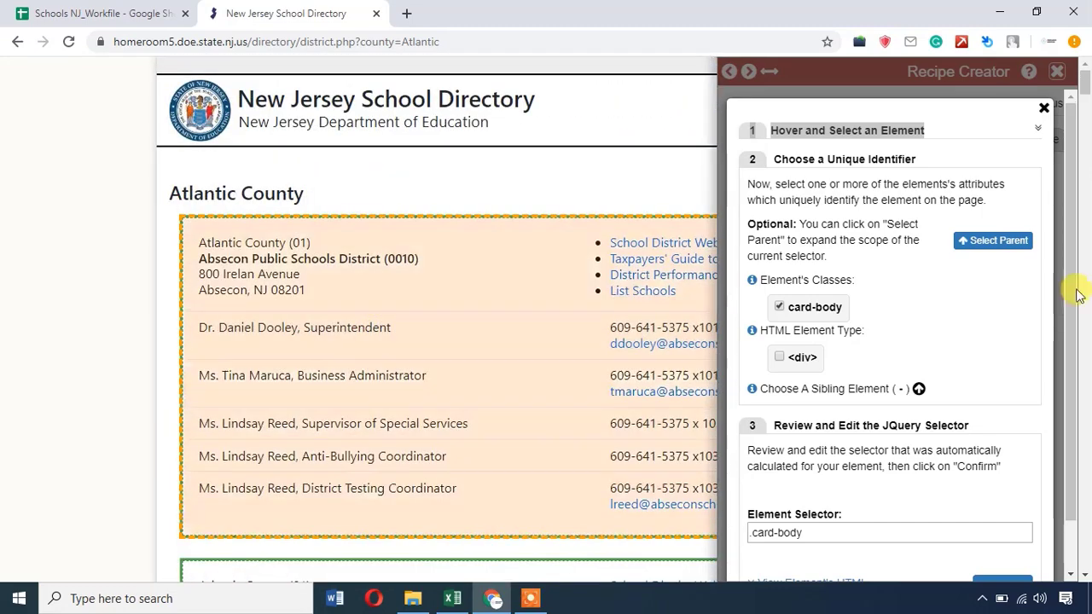
{"action": "scroll", "coordinate": [1029, 427], "scroll_direction": "down", "scroll_amount": 2}
{"action": "left_click", "coordinate": [1002, 531]}
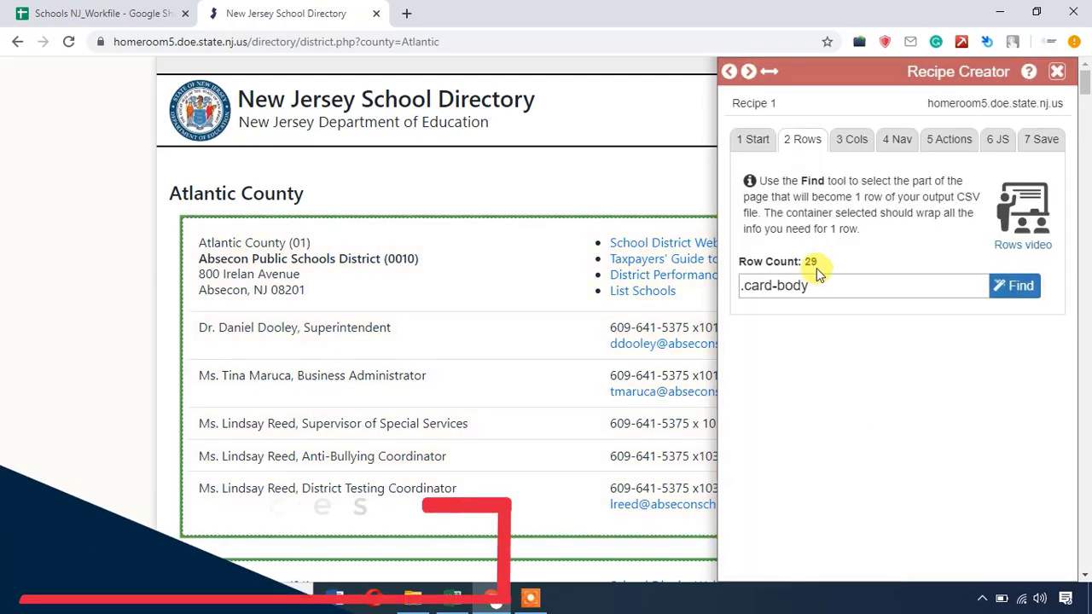
Check the row count against the outlined district cards from the start to the end of the Atlantic County page.
{"action": "double_click", "coordinate": [811, 262]}
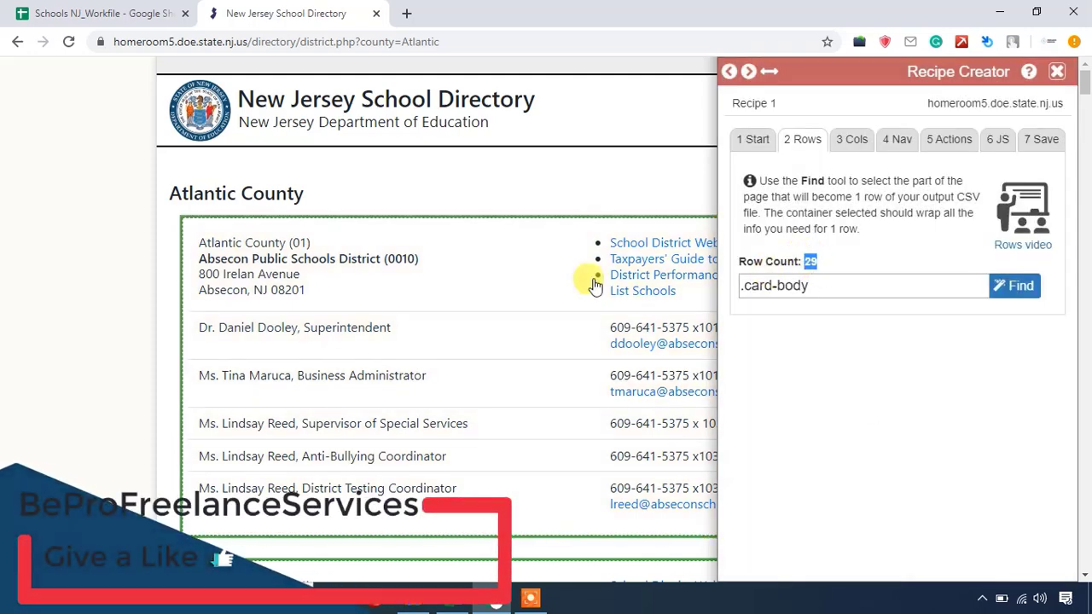
{"action": "left_click_drag", "start_coordinate": [215, 194], "coordinate": [273, 190]}
{"action": "left_click", "coordinate": [273, 190]}
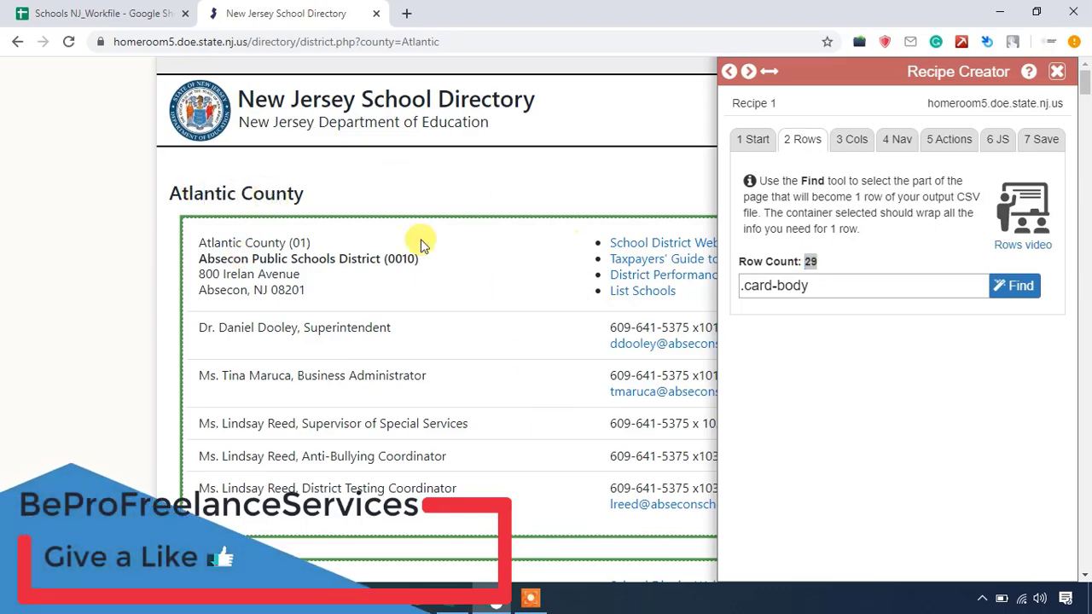
{"action": "left_click_drag", "start_coordinate": [1085, 73], "coordinate": [1086, 570]}
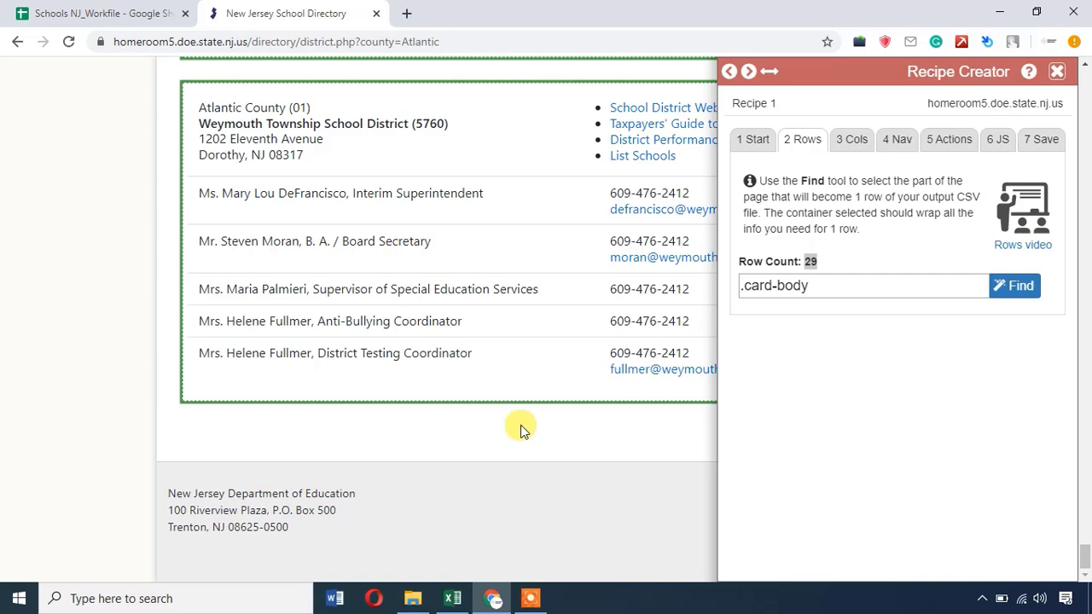
{"action": "left_click_drag", "start_coordinate": [1085, 561], "coordinate": [1085, 81]}
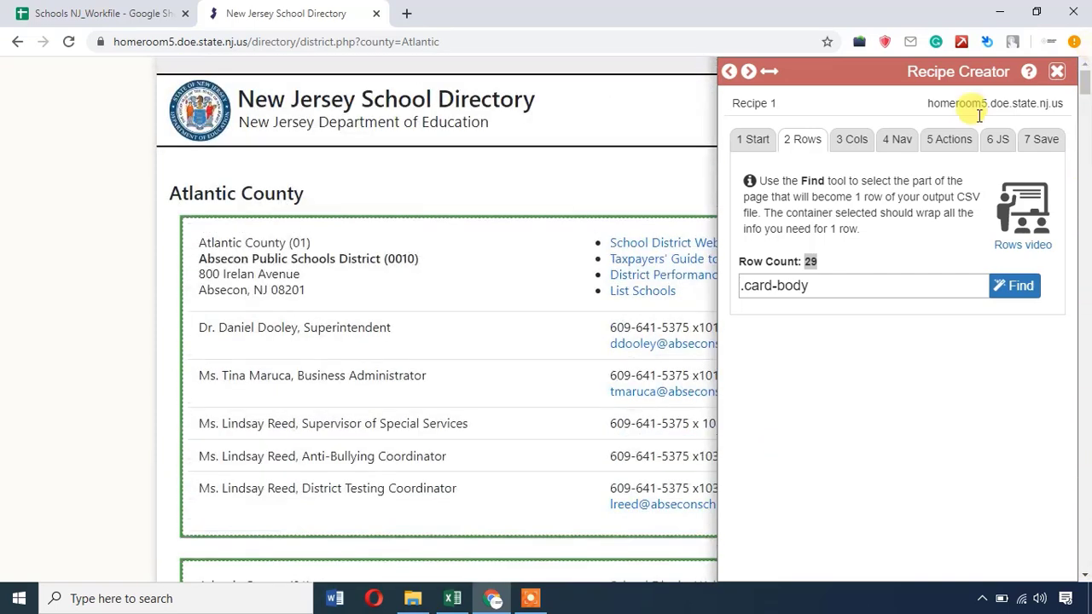
Go to the recipe's column definitions and name the first column Card, with Text as the extracted content.
{"action": "left_click", "coordinate": [849, 141]}
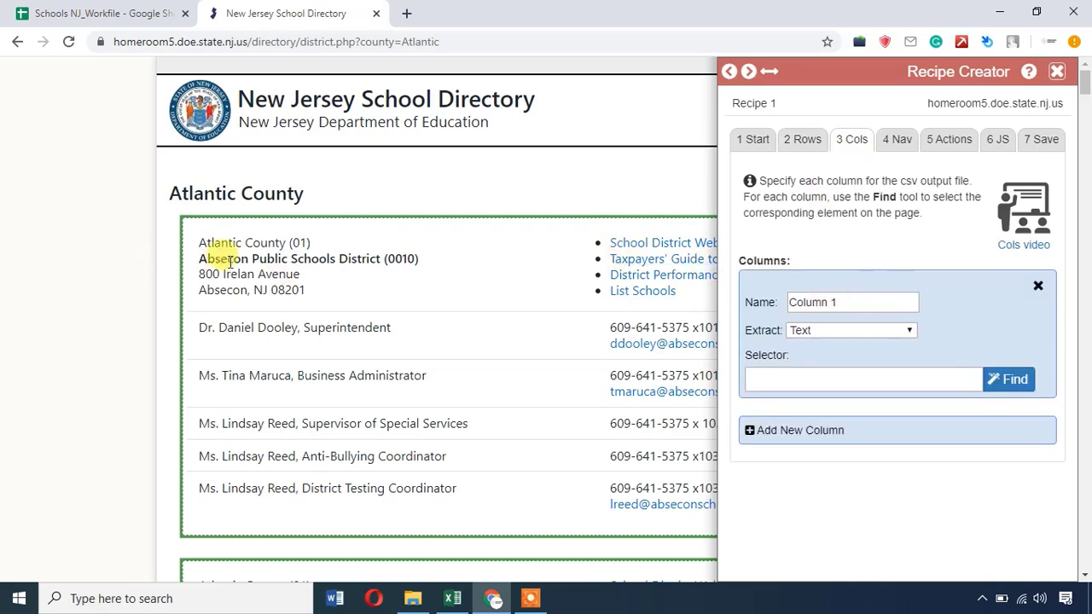
{"action": "left_click_drag", "start_coordinate": [211, 239], "coordinate": [271, 290]}
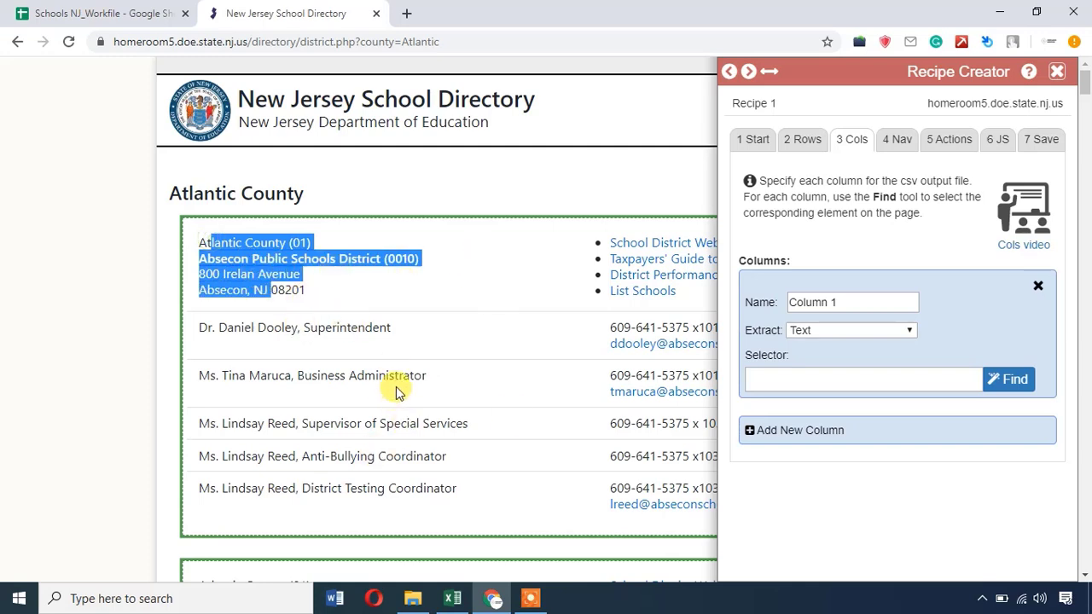
{"action": "double_click", "coordinate": [846, 303]}
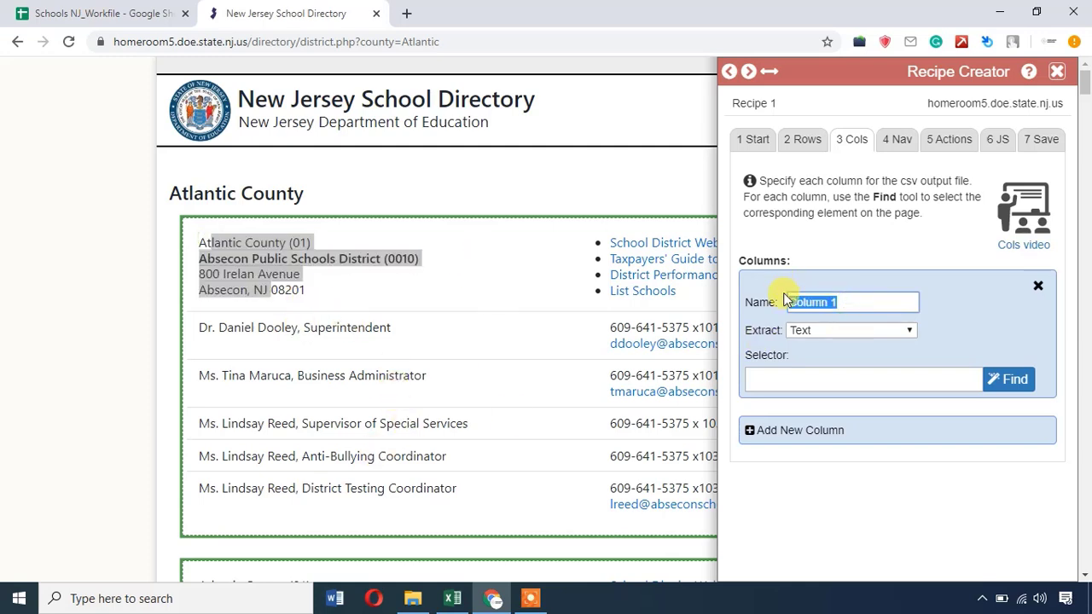
{"action": "type", "text": "Card"}
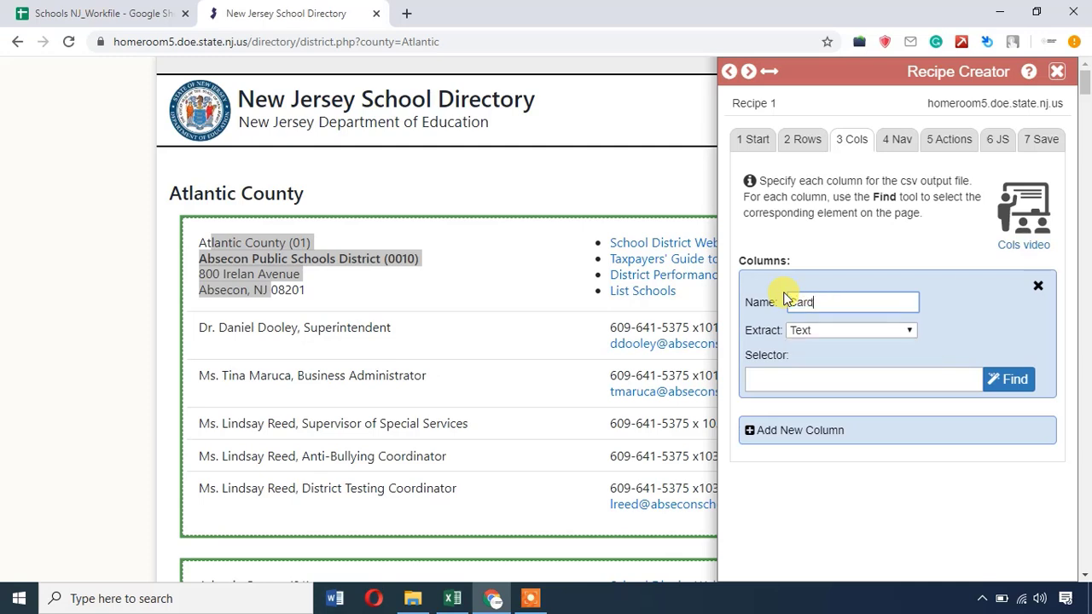
{"action": "left_click", "coordinate": [852, 333]}
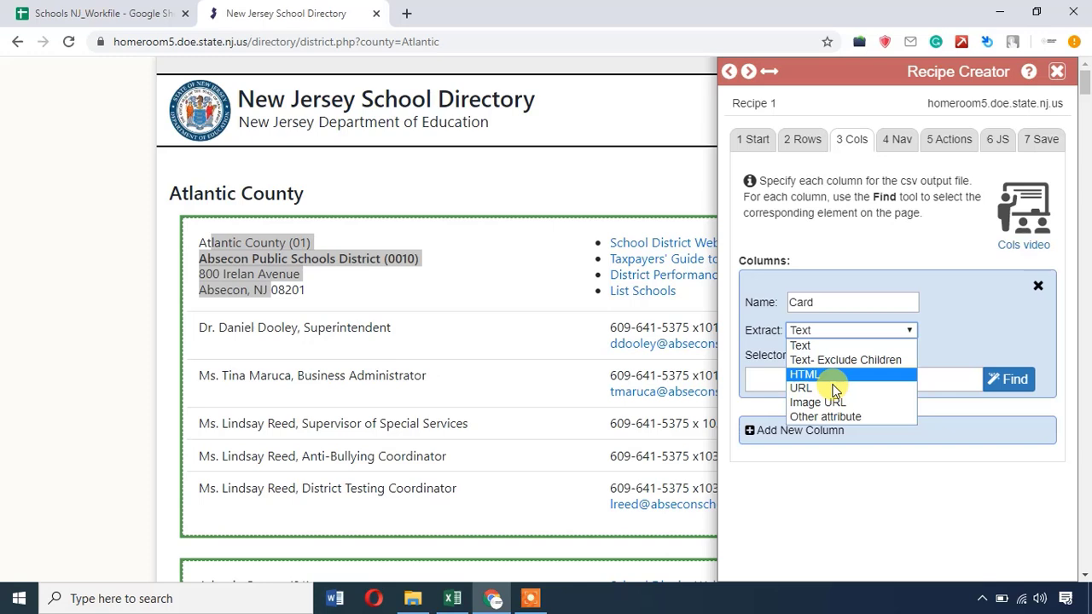
{"action": "left_click", "coordinate": [805, 348]}
{"action": "left_click", "coordinate": [451, 296]}
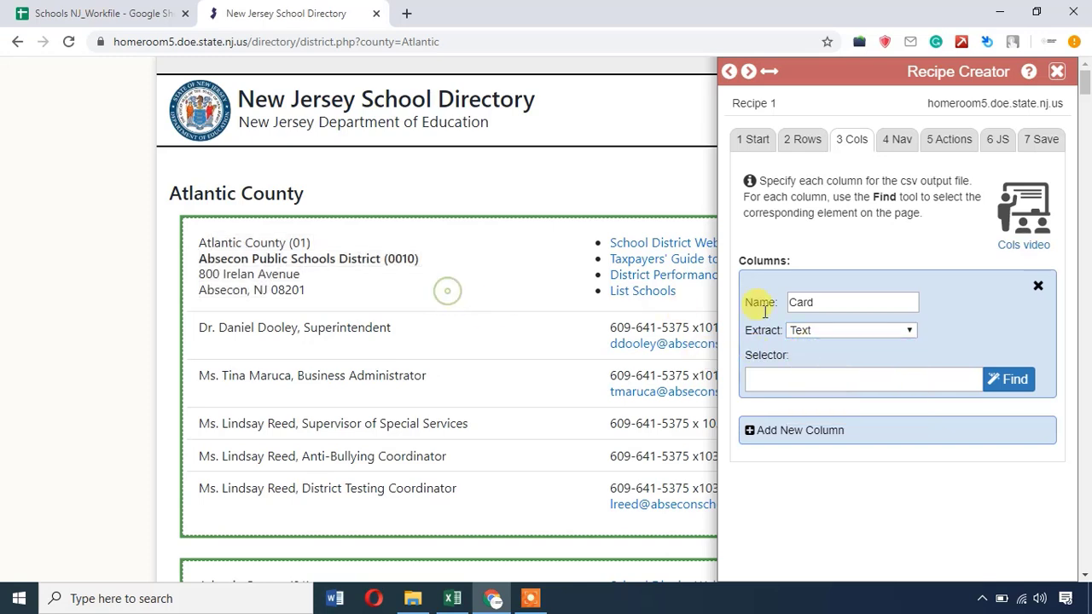
Use the Find tool to select the Absecon district's name and address block for the Card column, identifying it by the col-md-7 class.
{"action": "left_click", "coordinate": [1017, 381]}
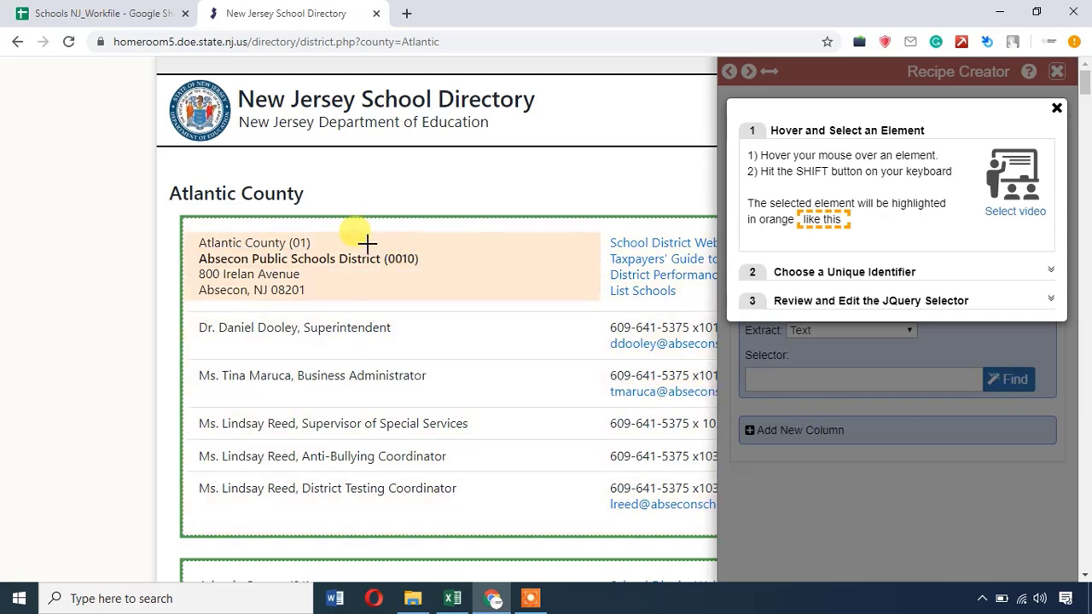
{"action": "key", "text": "shift"}
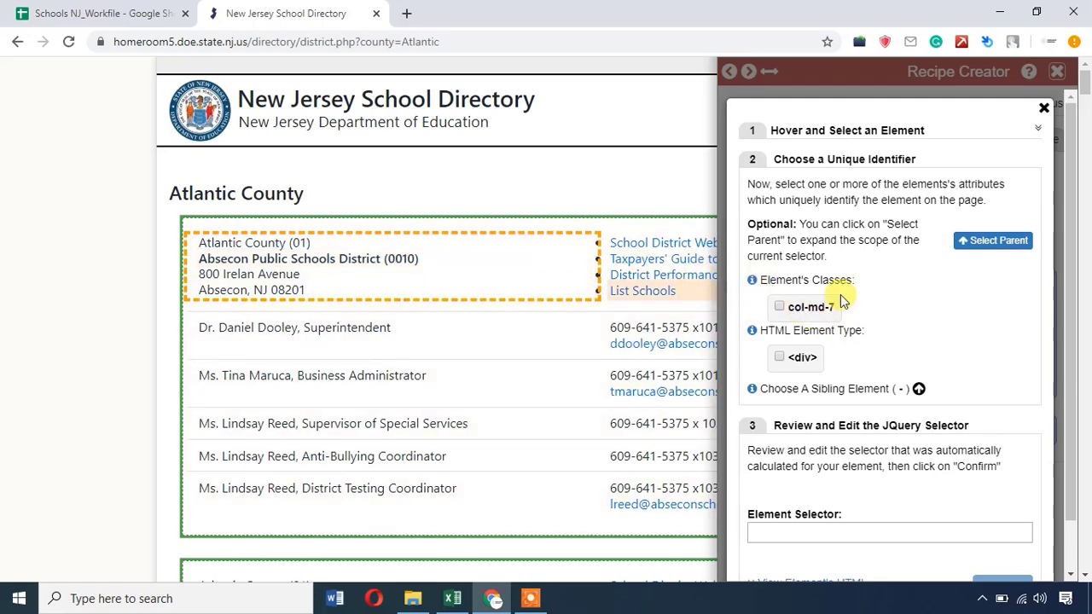
{"action": "scroll", "coordinate": [720, 265], "scroll_direction": "down", "scroll_amount": 1}
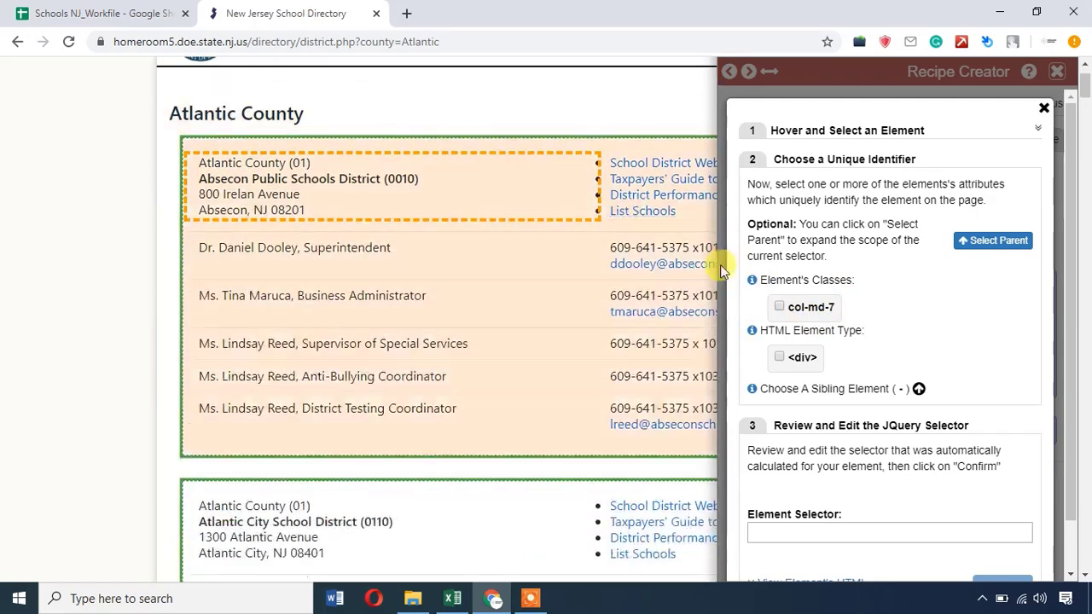
{"action": "left_click", "coordinate": [778, 308]}
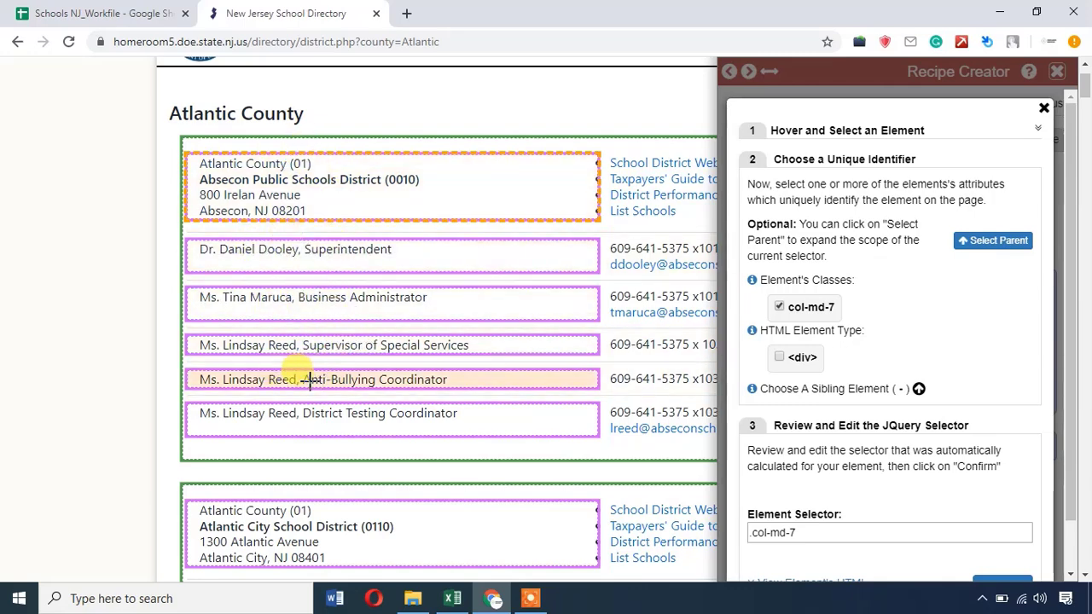
{"action": "scroll", "coordinate": [139, 390], "scroll_direction": "down", "scroll_amount": 1}
{"action": "scroll", "coordinate": [139, 336], "scroll_direction": "up", "scroll_amount": 1}
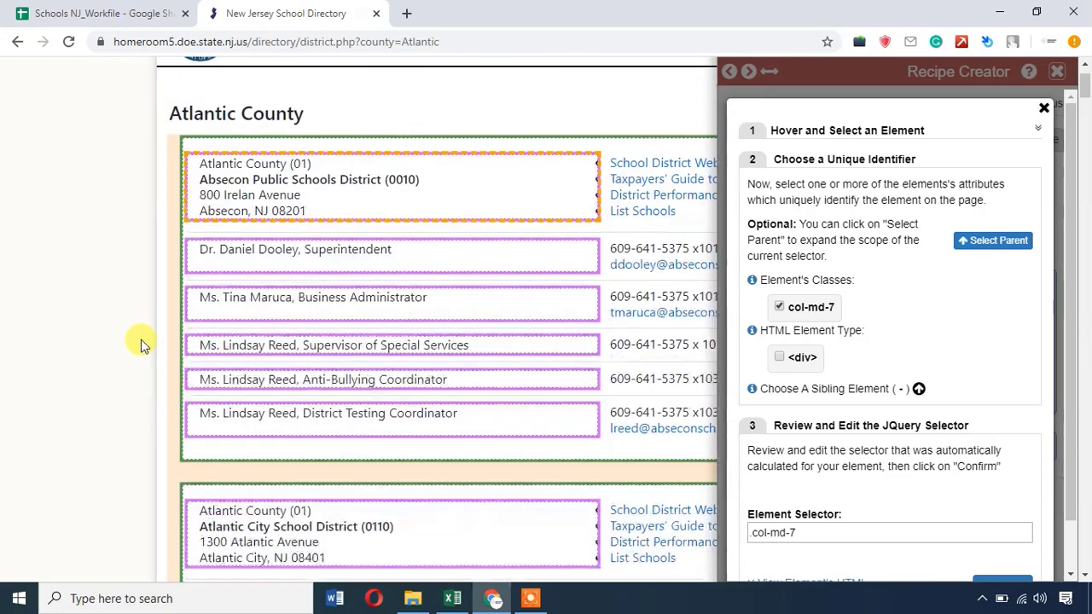
Limit the Card selector to sibling element 0, check the matched address blocks down the page, and confirm .col-md-7:eq(0).
{"action": "left_click", "coordinate": [919, 389]}
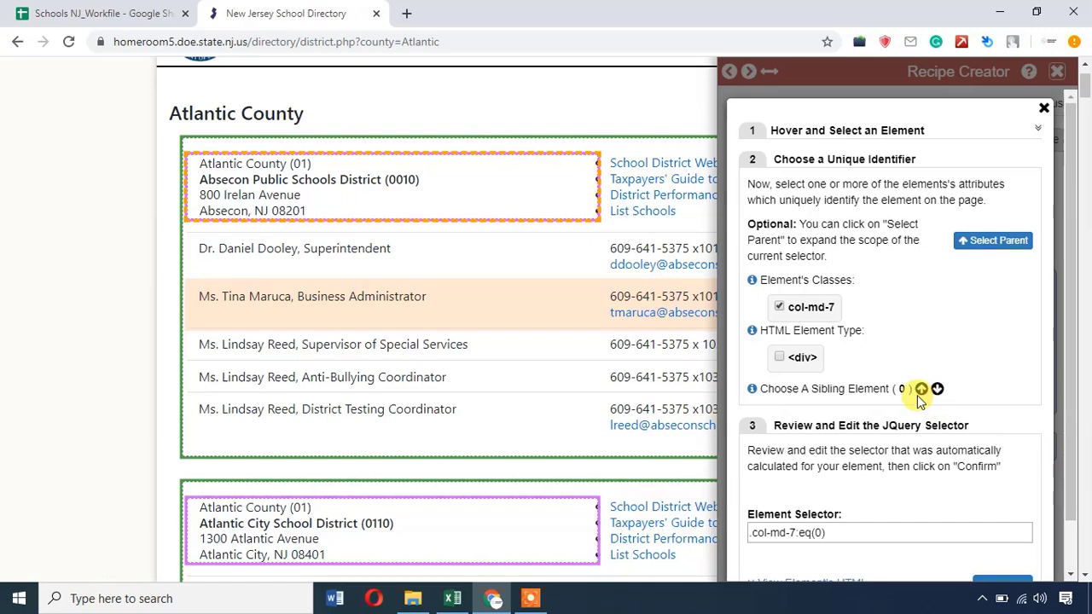
{"action": "scroll", "coordinate": [815, 382], "scroll_direction": "down", "scroll_amount": 1}
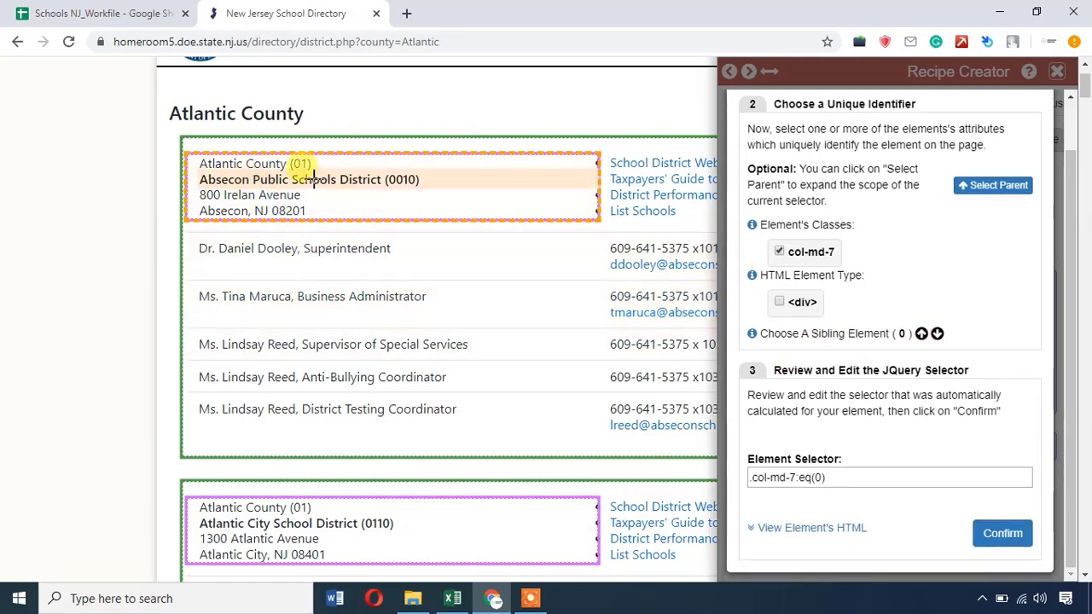
{"action": "scroll", "coordinate": [288, 378], "scroll_direction": "down", "scroll_amount": 2}
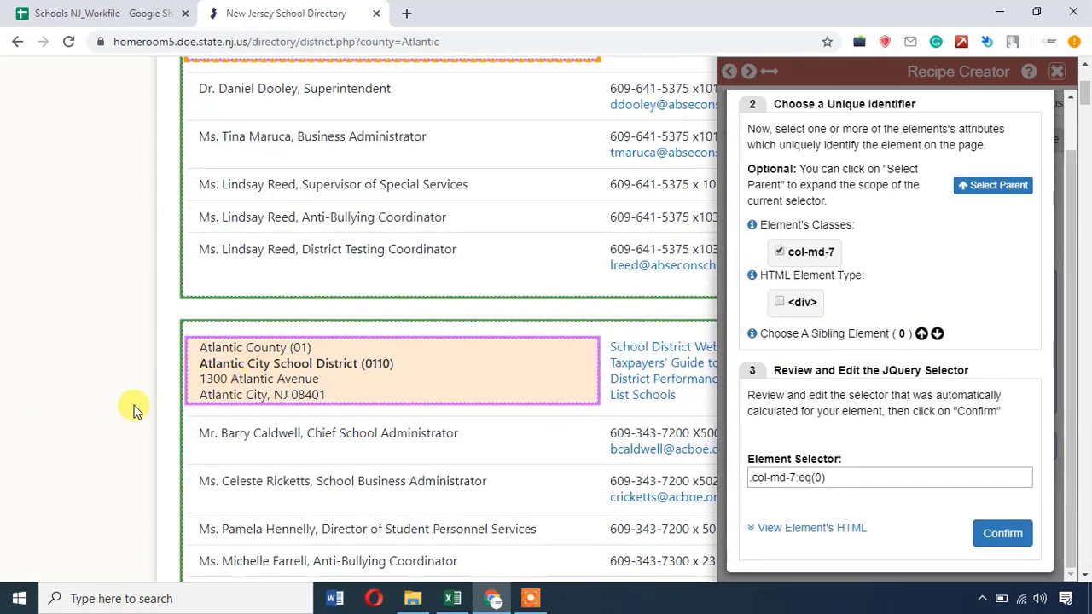
{"action": "scroll", "coordinate": [154, 383], "scroll_direction": "down", "scroll_amount": 2}
{"action": "scroll", "coordinate": [353, 85], "scroll_direction": "up", "scroll_amount": 3}
{"action": "scroll", "coordinate": [313, 403], "scroll_direction": "down", "scroll_amount": 4}
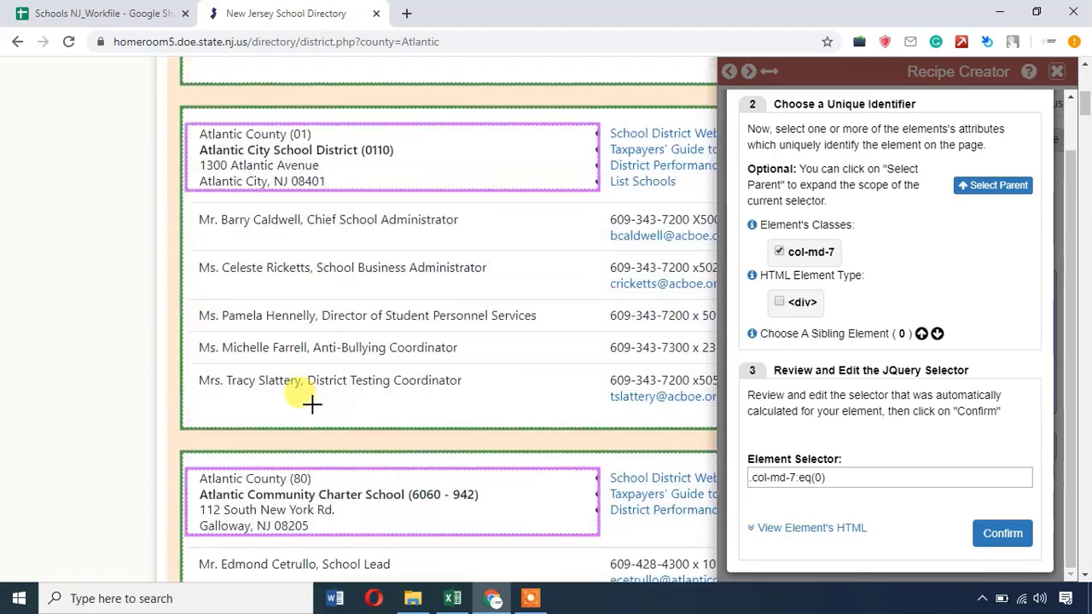
{"action": "scroll", "coordinate": [312, 410], "scroll_direction": "down", "scroll_amount": 6}
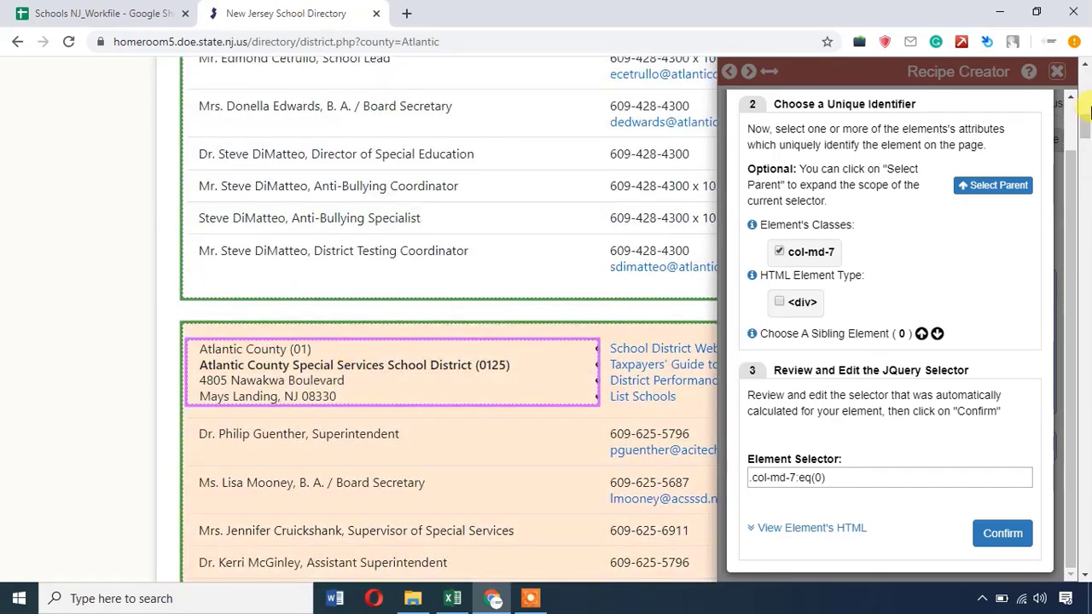
{"action": "scroll", "coordinate": [717, 221], "scroll_direction": "up", "scroll_amount": 8}
{"action": "left_click", "coordinate": [994, 534]}
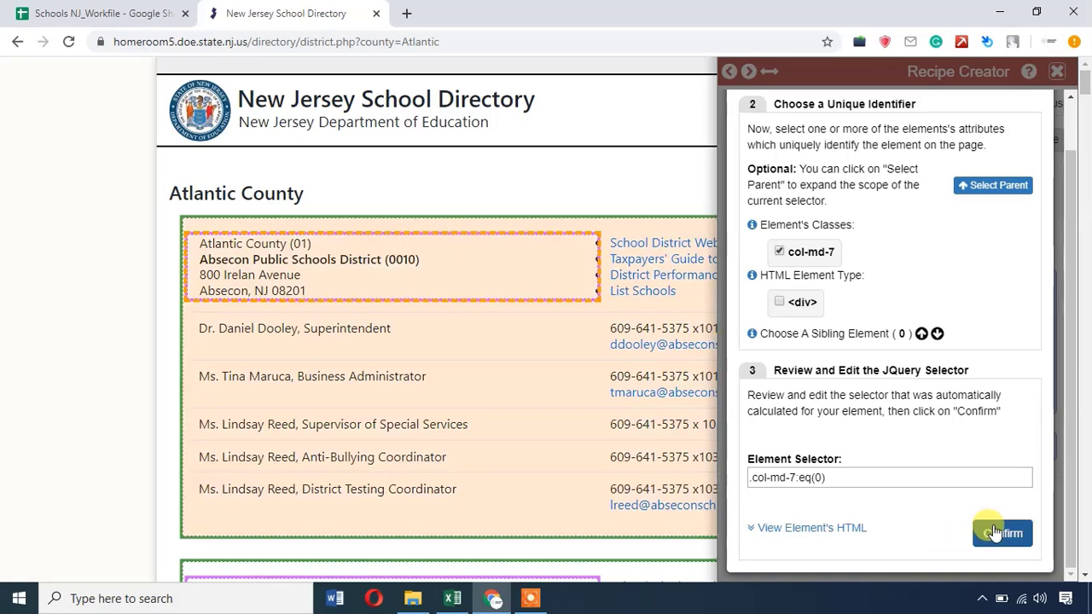
Add a second column named Person, keeping Text as the extracted content.
{"action": "left_click", "coordinate": [840, 449]}
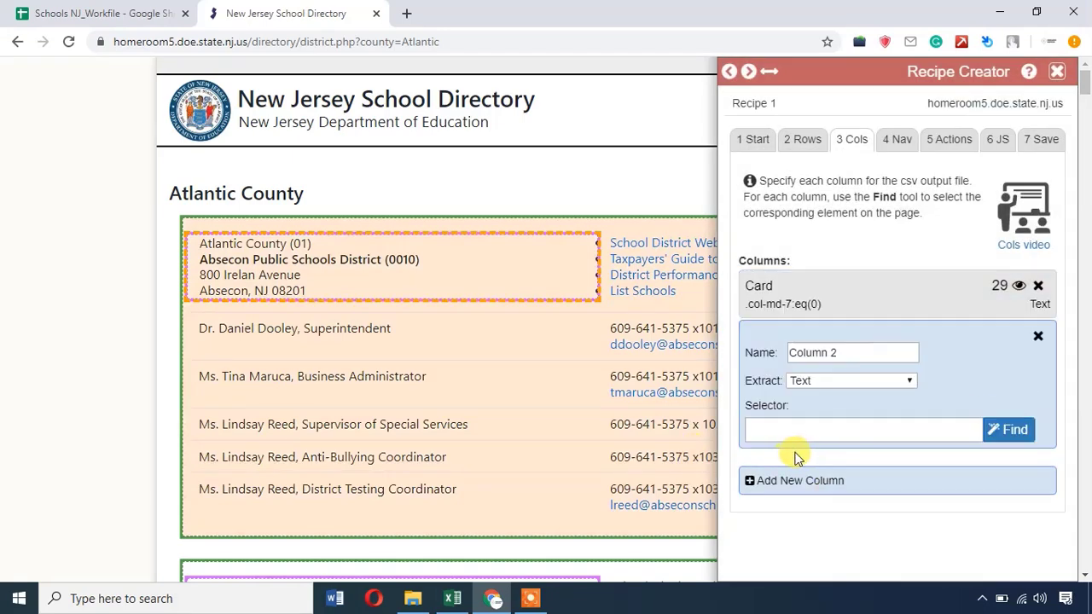
{"action": "left_click_drag", "start_coordinate": [848, 349], "coordinate": [762, 341]}
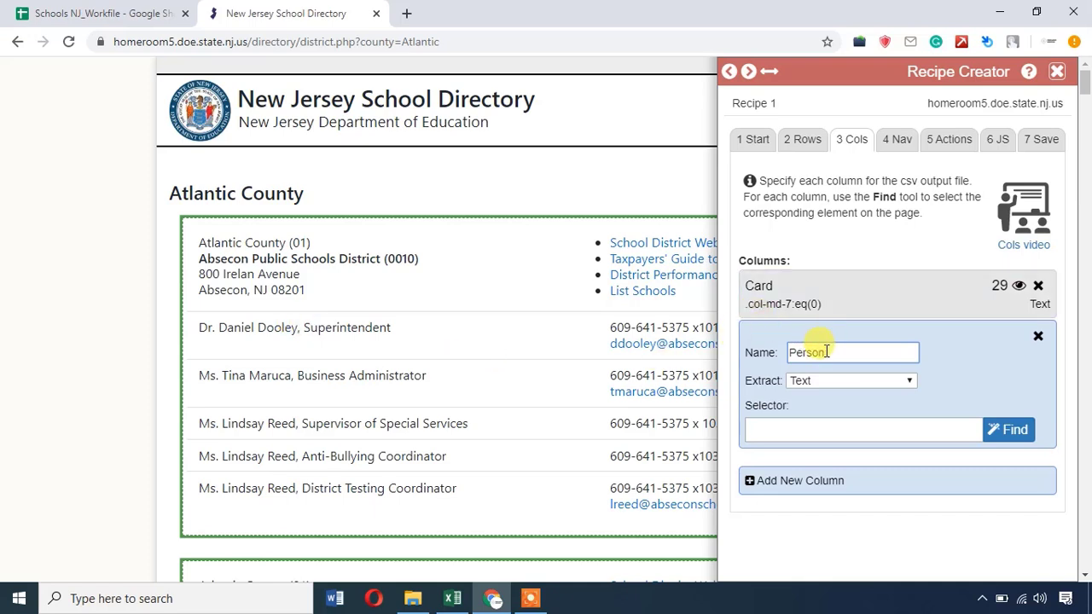
{"action": "left_click", "coordinate": [896, 379]}
{"action": "left_click", "coordinate": [890, 384]}
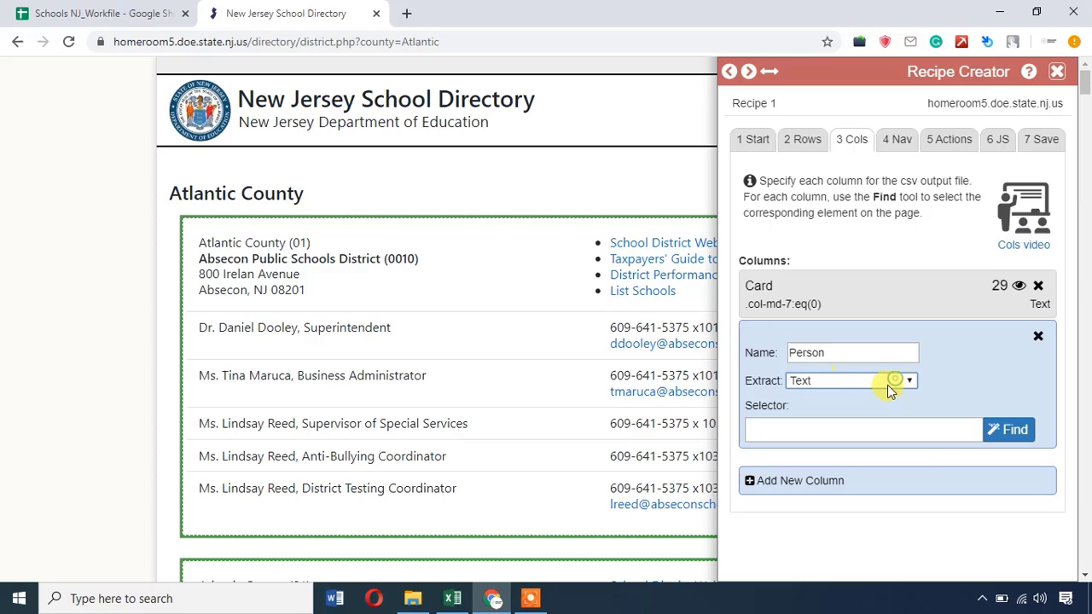
Use the Find tool to select the Absecon superintendent's name cell for the Person column and identify it by the col-md-7 class.
{"action": "left_click", "coordinate": [1016, 430]}
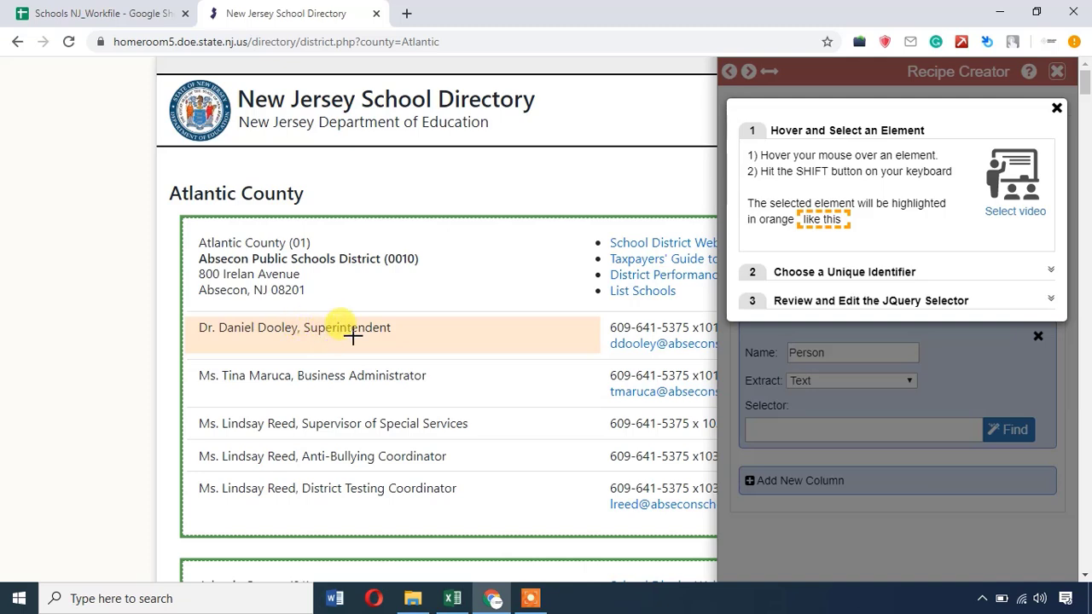
{"action": "key", "text": "shift"}
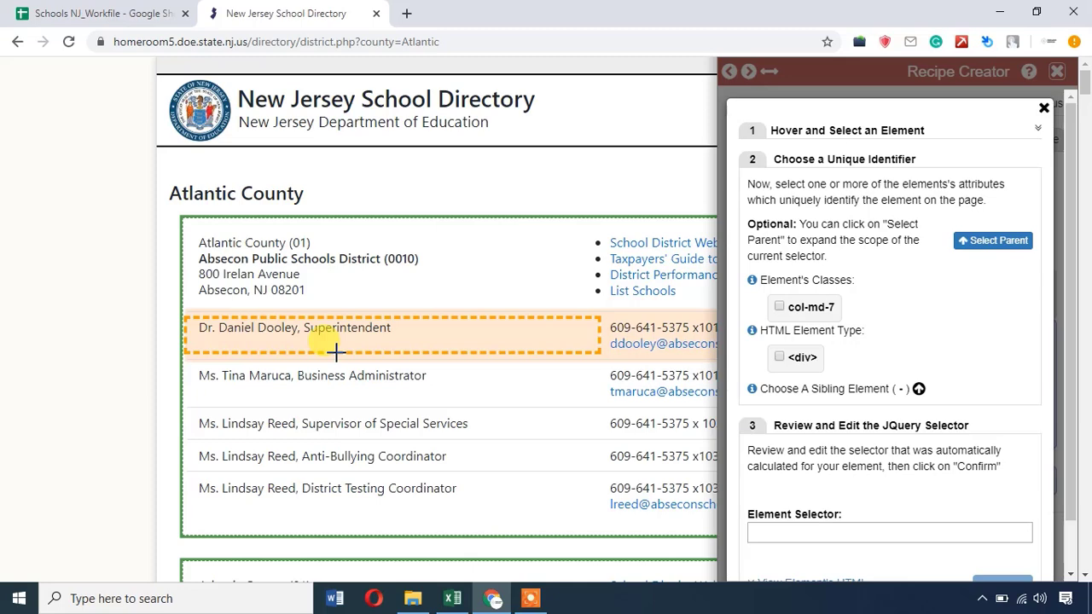
{"action": "left_click", "coordinate": [780, 307]}
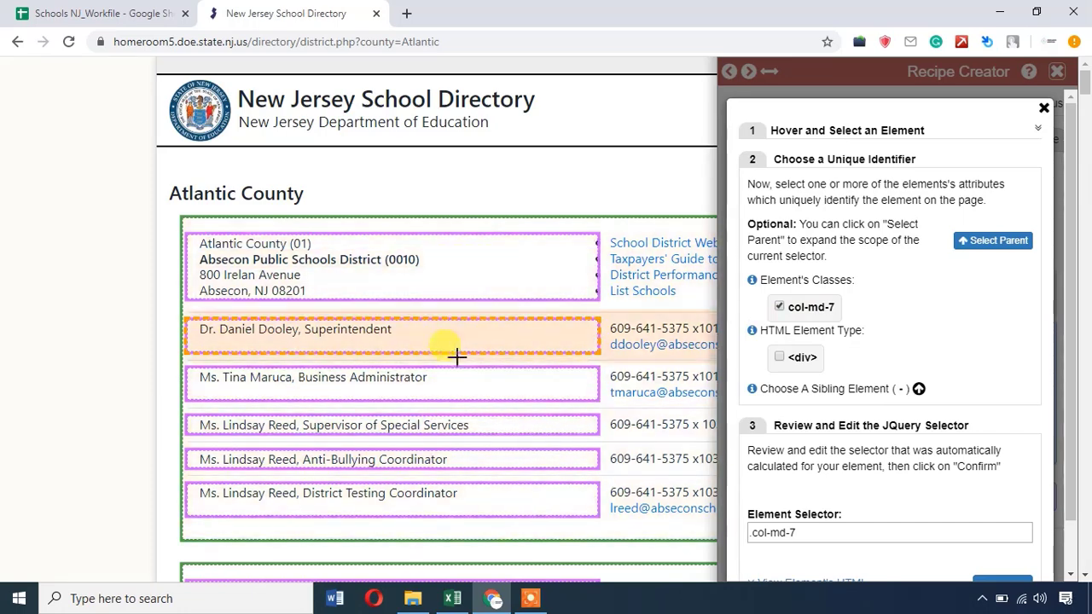
Limit the Person selector to sibling element 1, check the matched name in other district cards, and confirm .col-md-7:eq(1).
{"action": "left_click", "coordinate": [920, 390]}
{"action": "left_click", "coordinate": [930, 390]}
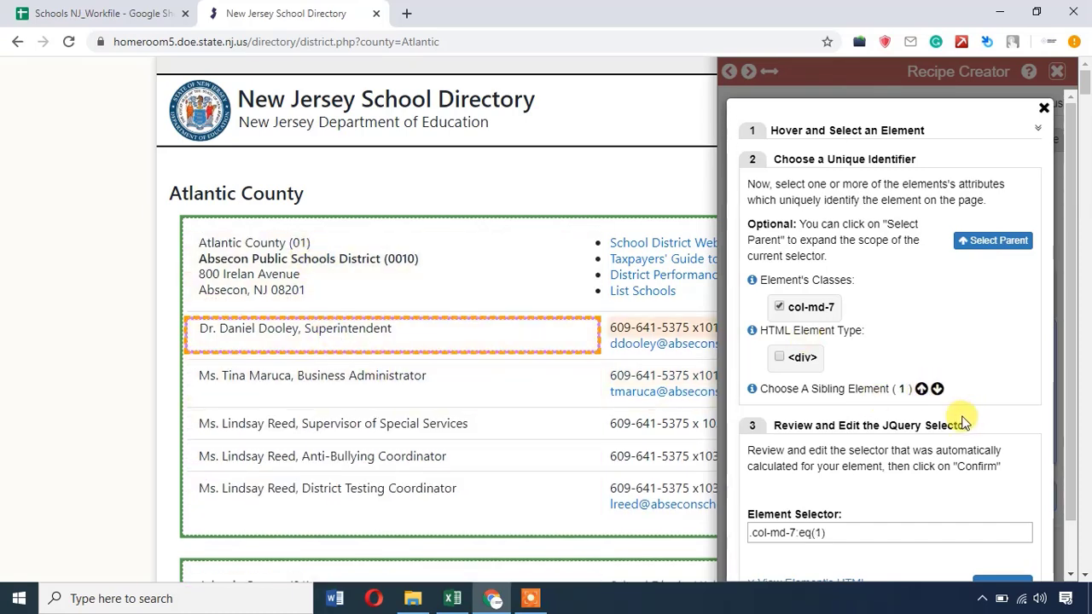
{"action": "left_click", "coordinate": [924, 389]}
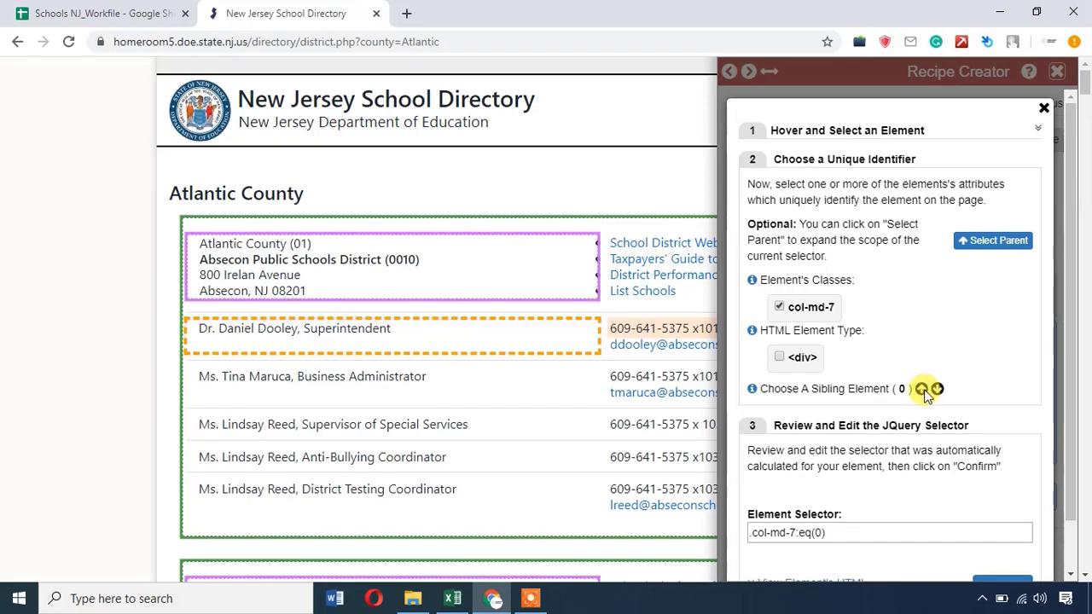
{"action": "left_click", "coordinate": [936, 389]}
{"action": "scroll", "coordinate": [324, 354], "scroll_direction": "down", "scroll_amount": 5}
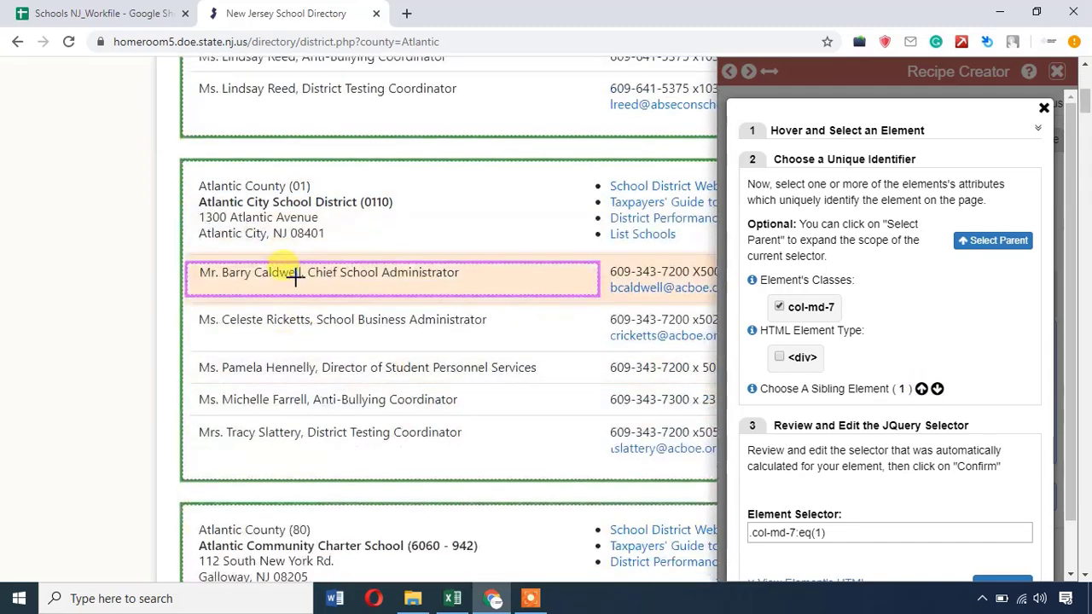
{"action": "scroll", "coordinate": [296, 277], "scroll_direction": "down", "scroll_amount": 3}
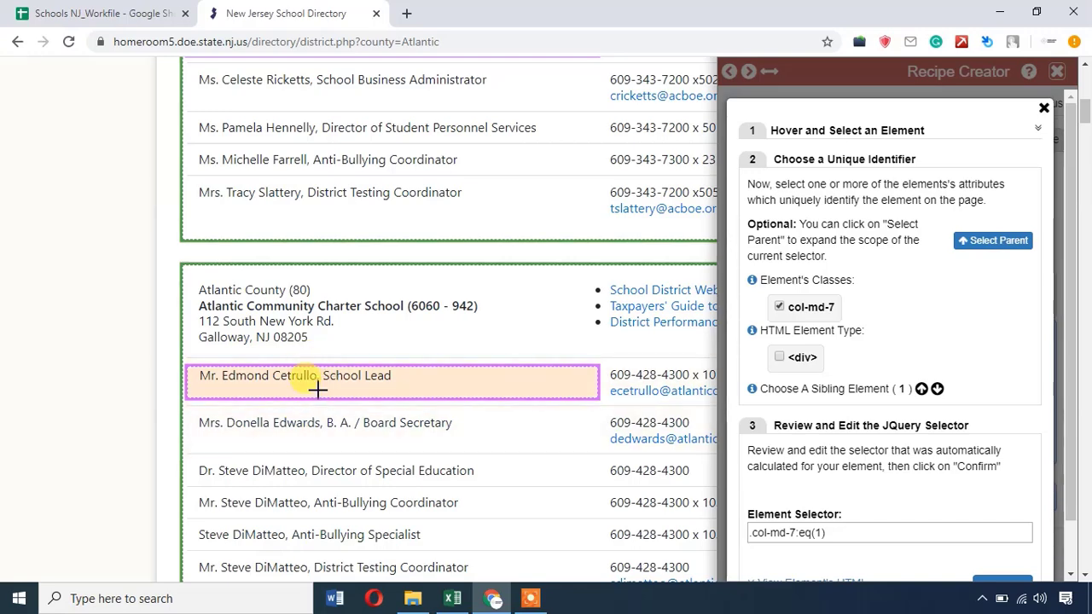
{"action": "scroll", "coordinate": [420, 320], "scroll_direction": "up", "scroll_amount": 10}
{"action": "scroll", "coordinate": [883, 415], "scroll_direction": "down", "scroll_amount": 1}
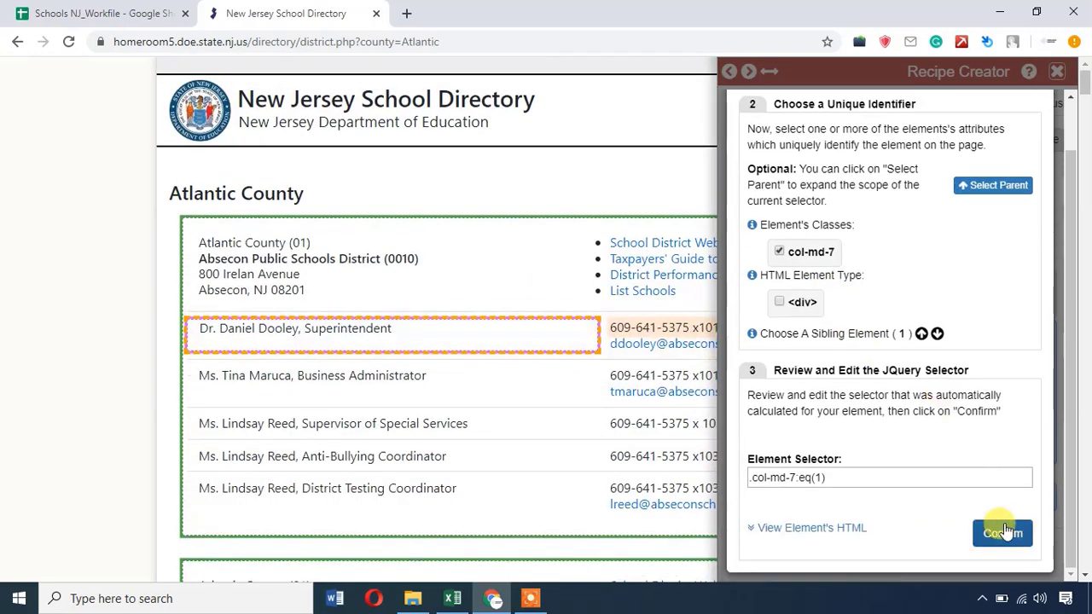
{"action": "left_click", "coordinate": [1001, 531]}
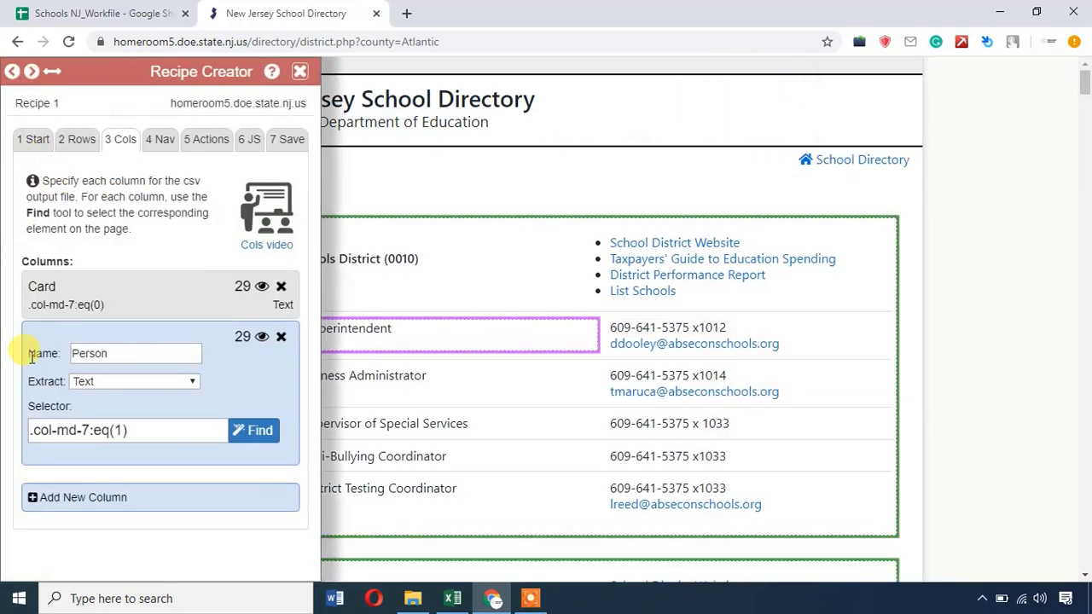
Add a third column named Phone and use the Find tool to select the Absecon superintendent's phone number, identified by the contact_phone class.
{"action": "left_click", "coordinate": [98, 499]}
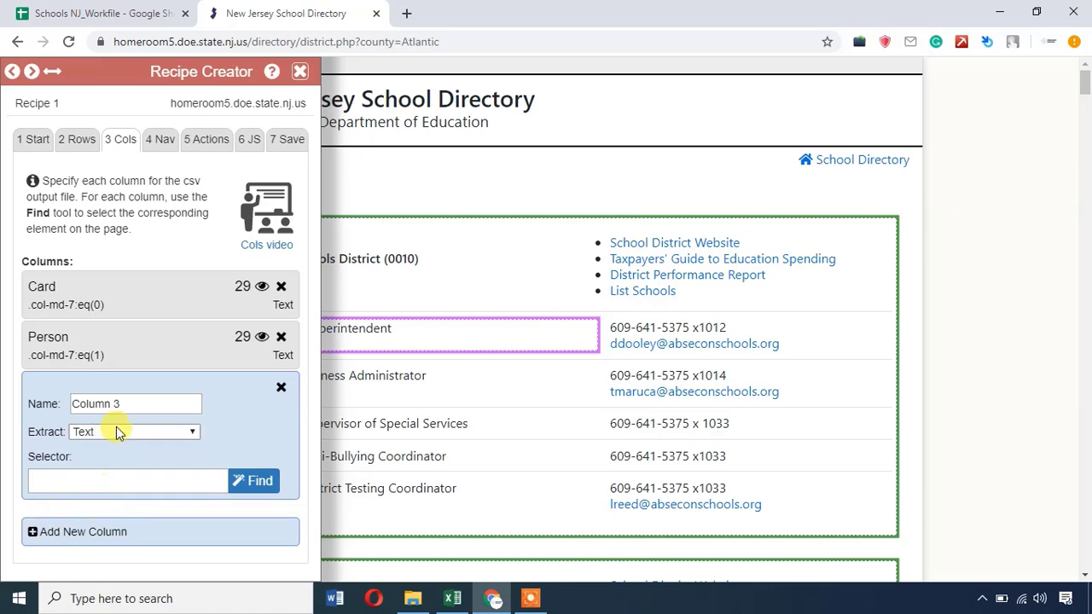
{"action": "left_click_drag", "start_coordinate": [126, 403], "coordinate": [5, 394]}
{"action": "type", "text": "P"}
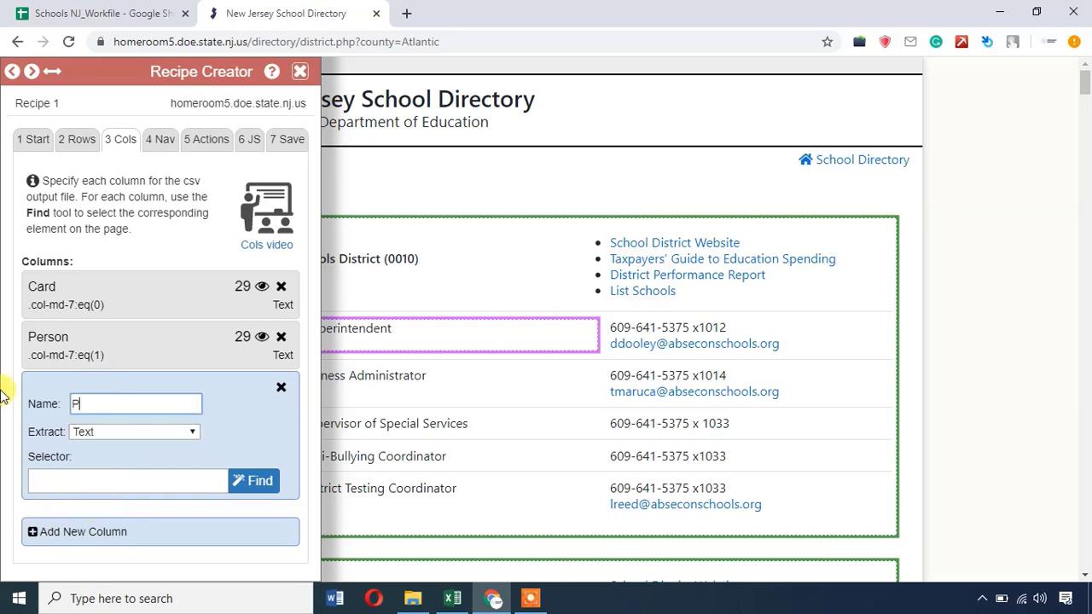
{"action": "type", "text": "hone"}
{"action": "left_click", "coordinate": [268, 480]}
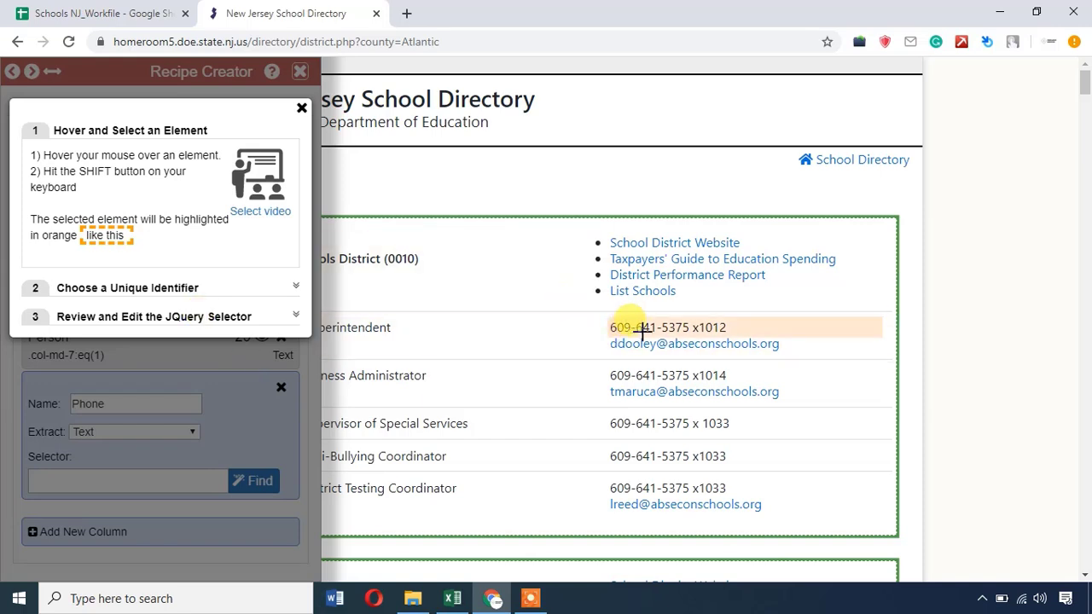
{"action": "key", "text": "shift"}
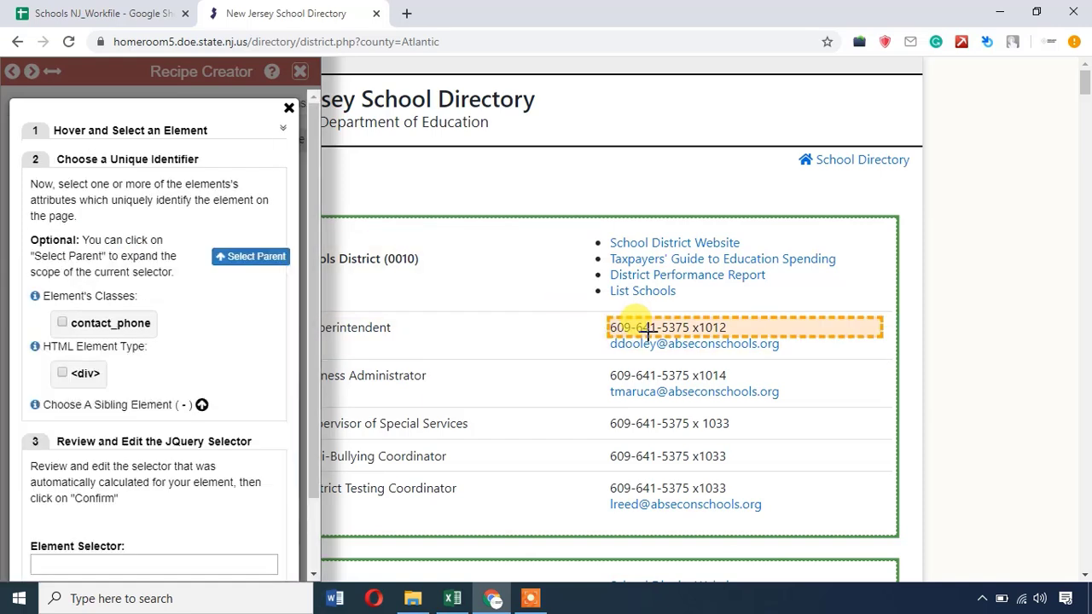
{"action": "left_click", "coordinate": [107, 325]}
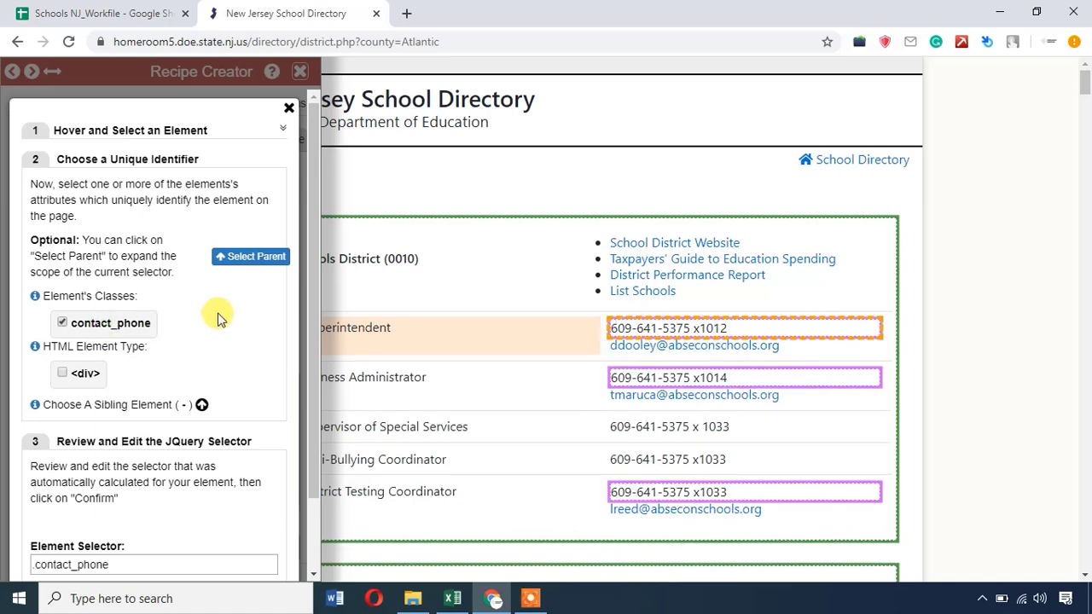
Limit the Phone selector to sibling element 0, check the match in the next district card, and confirm .contact_phone:eq(0).
{"action": "scroll", "coordinate": [227, 325], "scroll_direction": "down", "scroll_amount": 1}
{"action": "scroll", "coordinate": [629, 331], "scroll_direction": "down", "scroll_amount": 1}
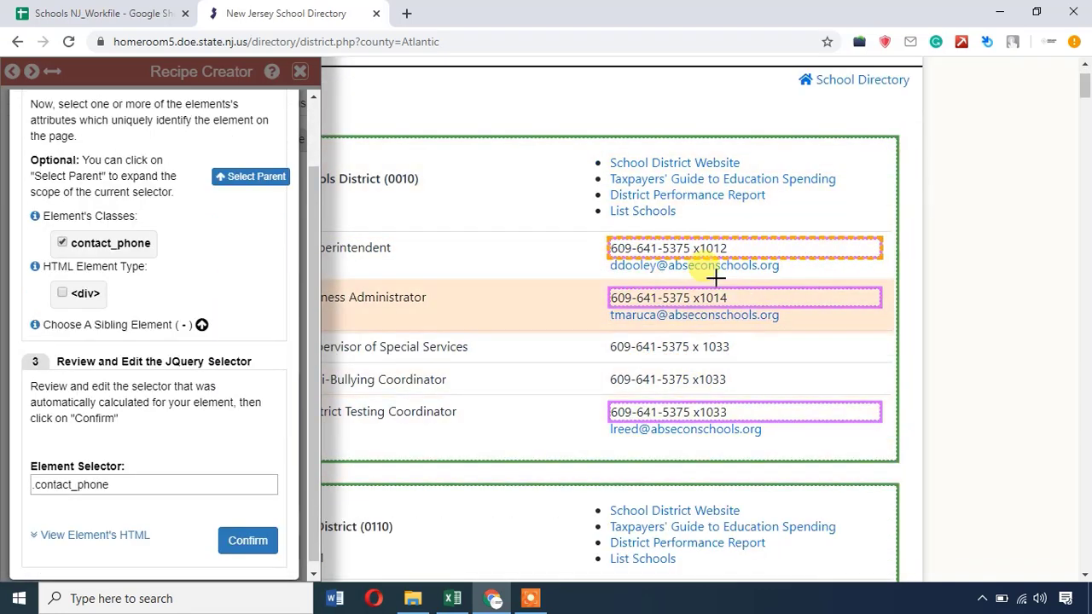
{"action": "left_click", "coordinate": [203, 325]}
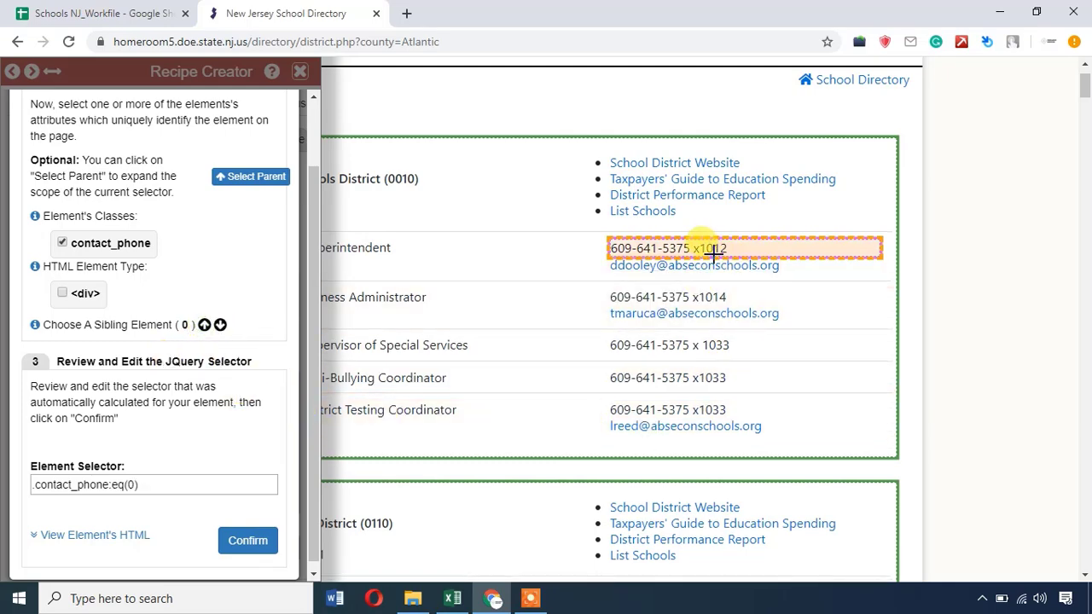
{"action": "scroll", "coordinate": [727, 248], "scroll_direction": "down", "scroll_amount": 2}
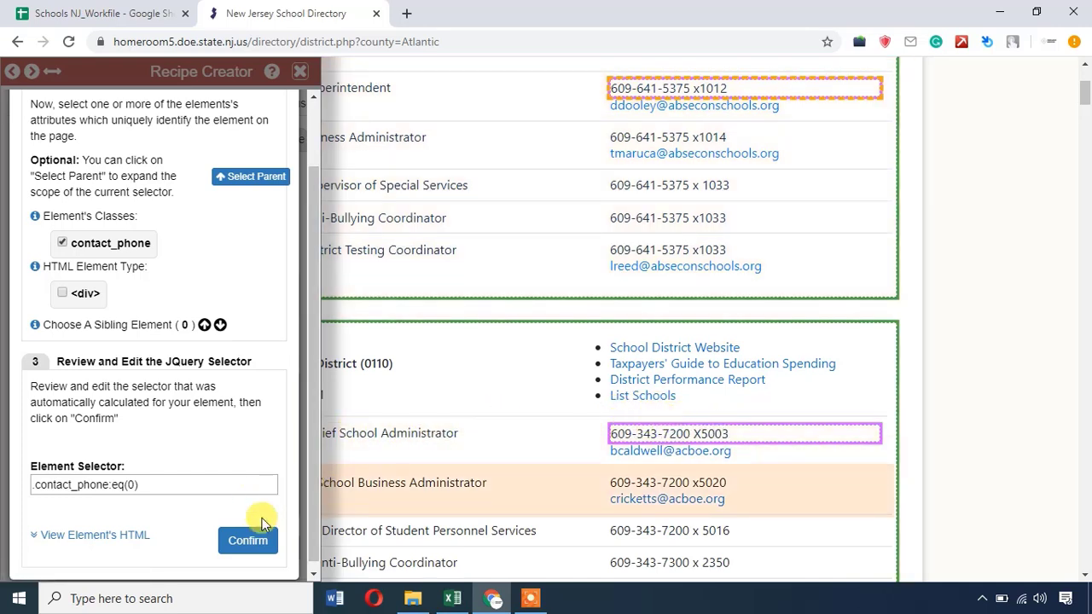
{"action": "left_click", "coordinate": [248, 541]}
{"action": "scroll", "coordinate": [419, 330], "scroll_direction": "up", "scroll_amount": 2}
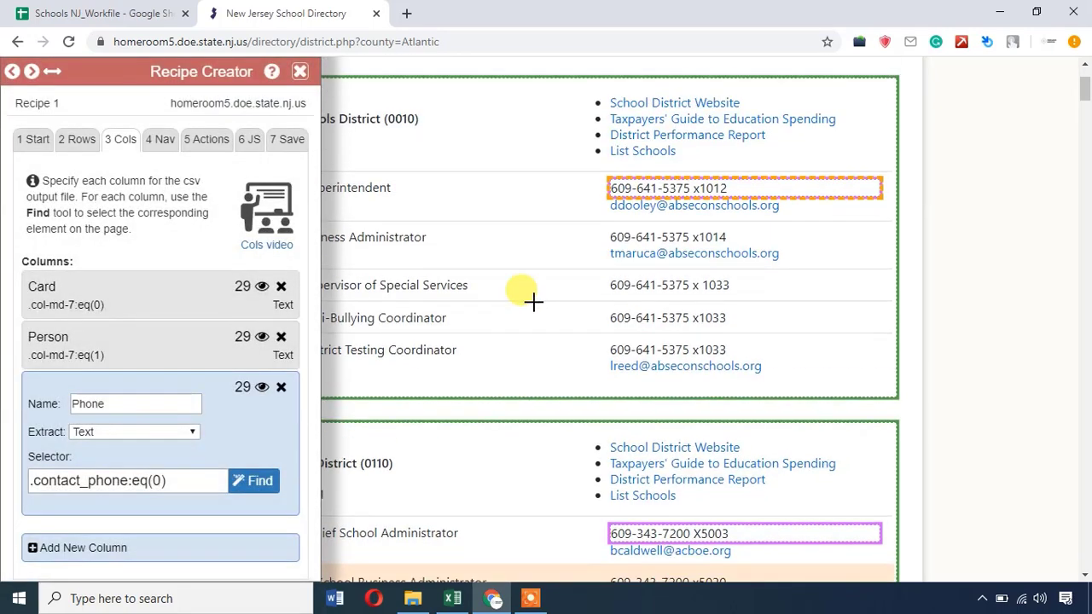
Add a fourth column named Email and use the Find tool to select the Absecon superintendent's email, identified by the contact_email class.
{"action": "left_click", "coordinate": [93, 539]}
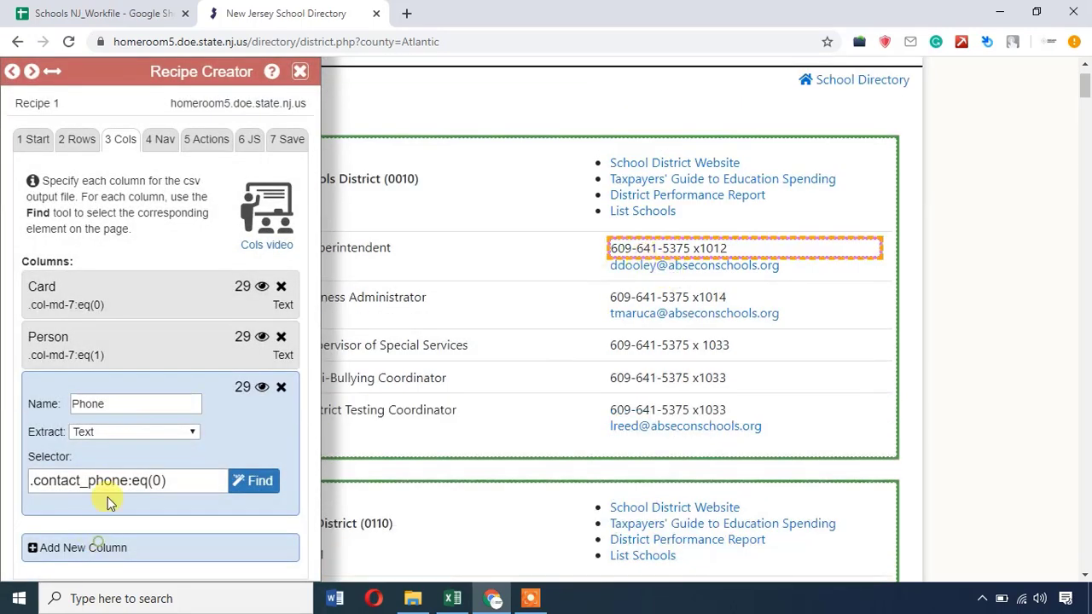
{"action": "left_click_drag", "start_coordinate": [134, 448], "coordinate": [72, 450]}
{"action": "type", "text": "Email"}
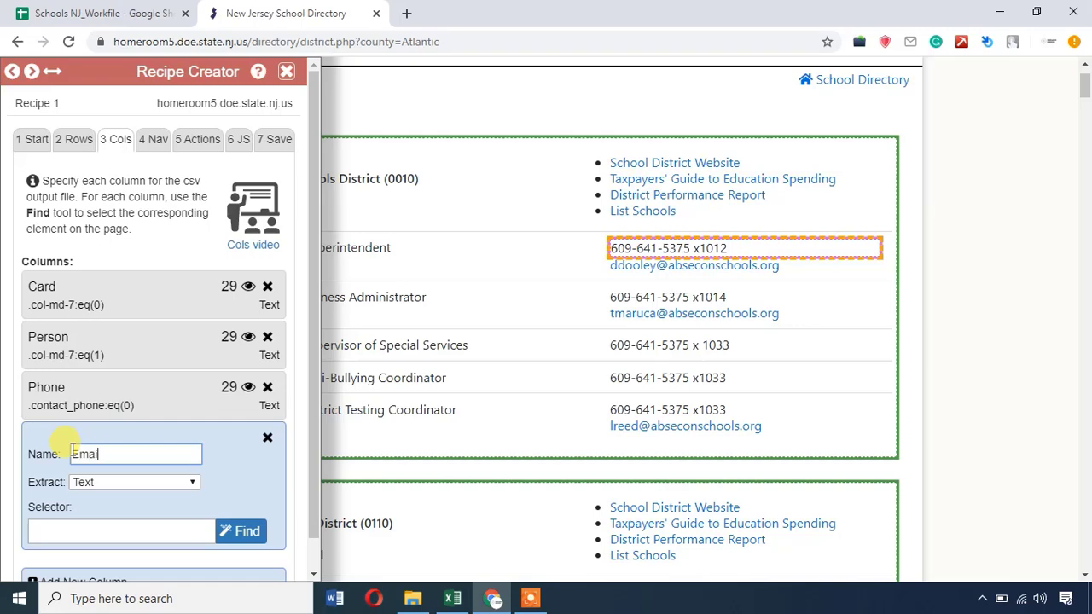
{"action": "left_click", "coordinate": [238, 531]}
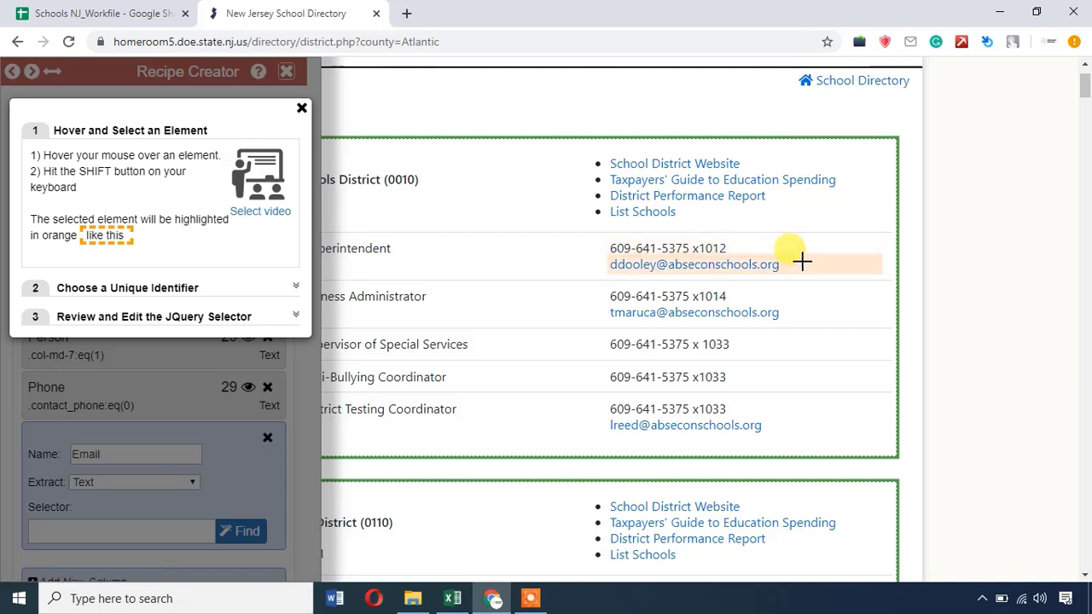
{"action": "key", "text": "shift"}
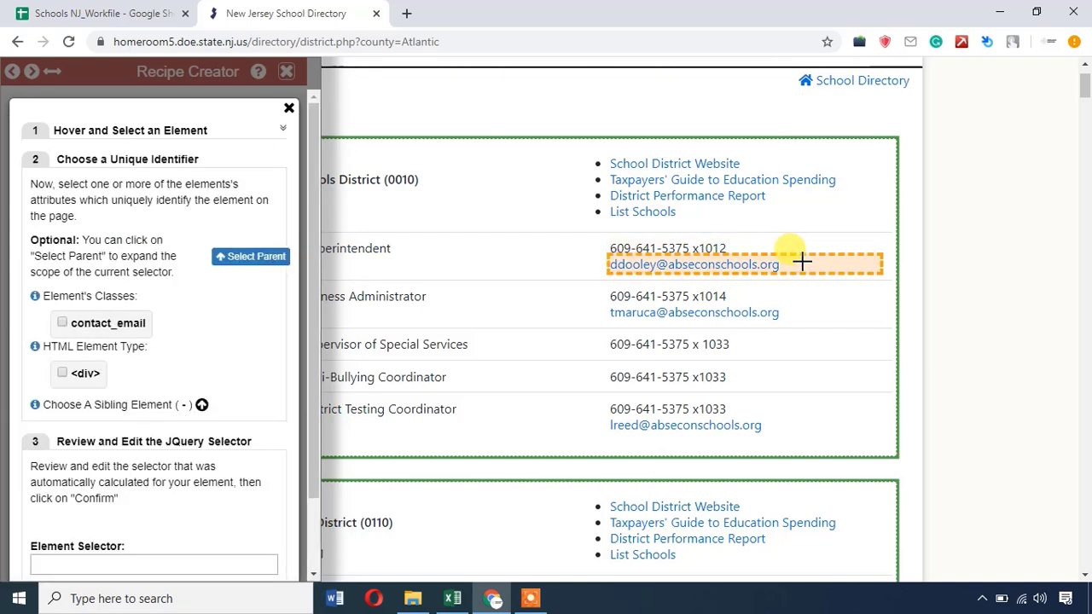
{"action": "left_click", "coordinate": [63, 324]}
Limit the Email selector to sibling element 0, confirm .contact_email:eq(0), and review the four finished columns.
{"action": "scroll", "coordinate": [213, 368], "scroll_direction": "down", "scroll_amount": 1}
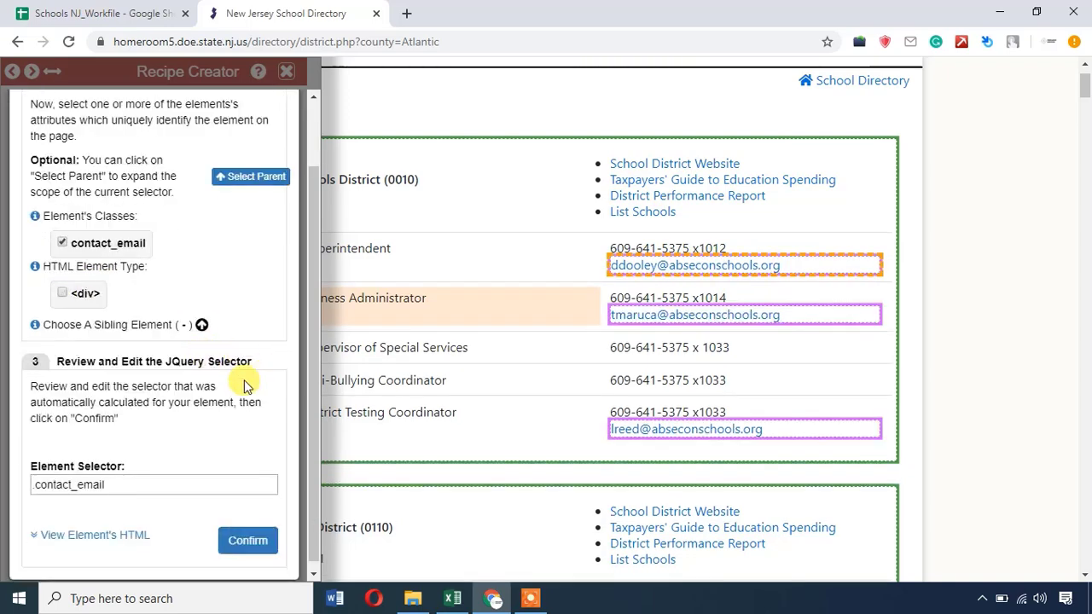
{"action": "left_click", "coordinate": [202, 328]}
{"action": "scroll", "coordinate": [692, 320], "scroll_direction": "down", "scroll_amount": 3}
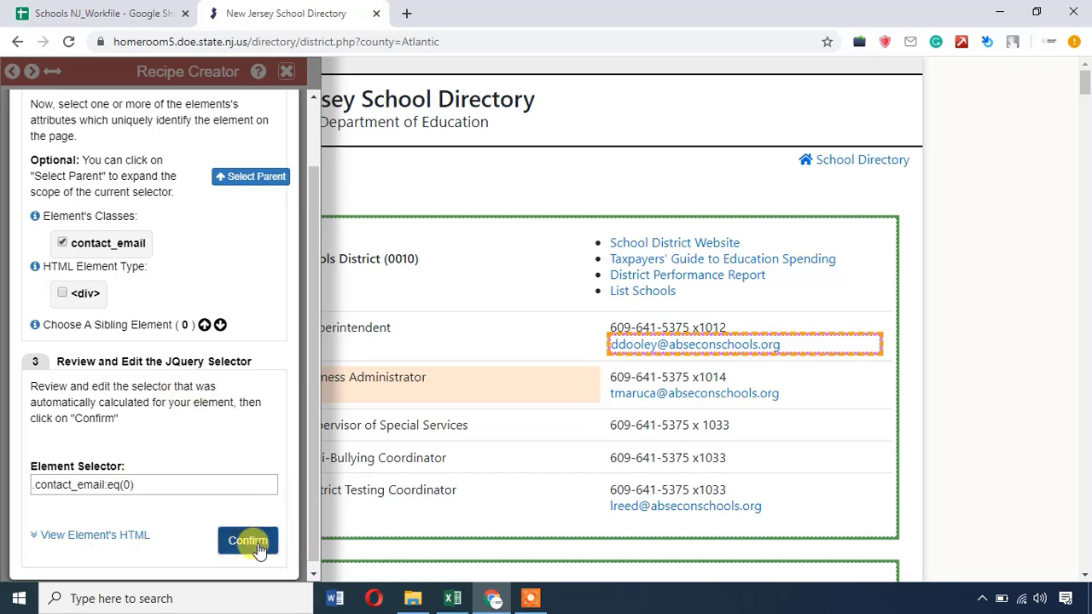
{"action": "left_click", "coordinate": [258, 544]}
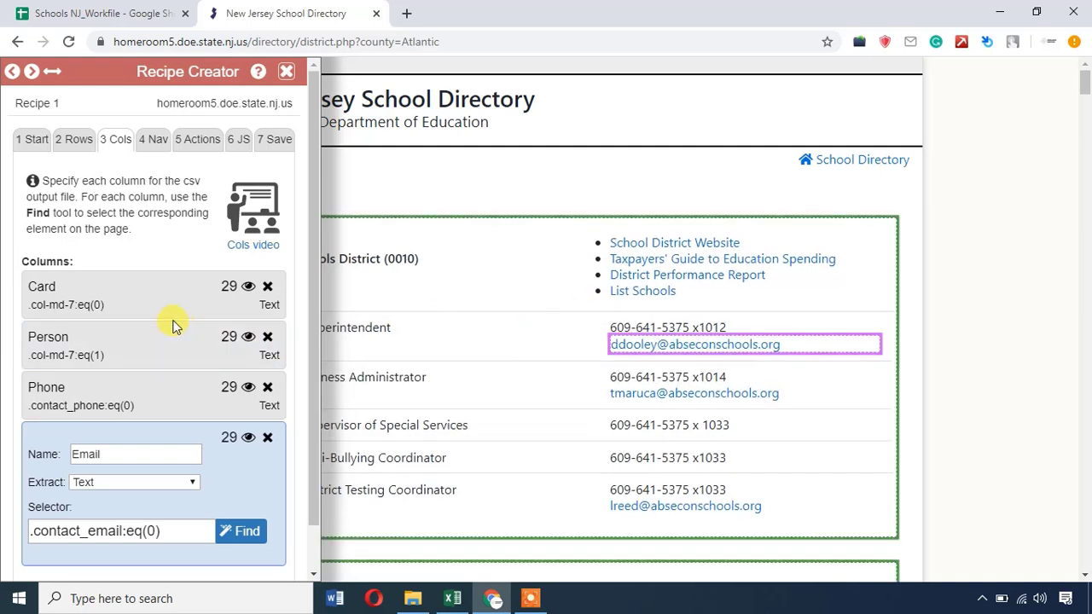
{"action": "scroll", "coordinate": [175, 448], "scroll_direction": "down", "scroll_amount": 1}
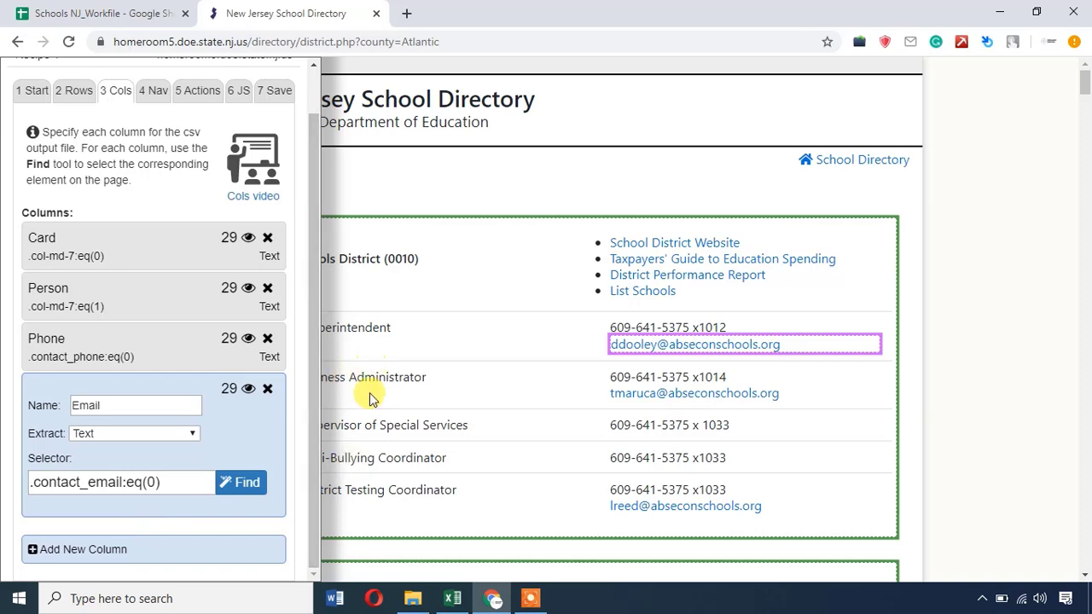
{"action": "scroll", "coordinate": [229, 403], "scroll_direction": "up", "scroll_amount": 1}
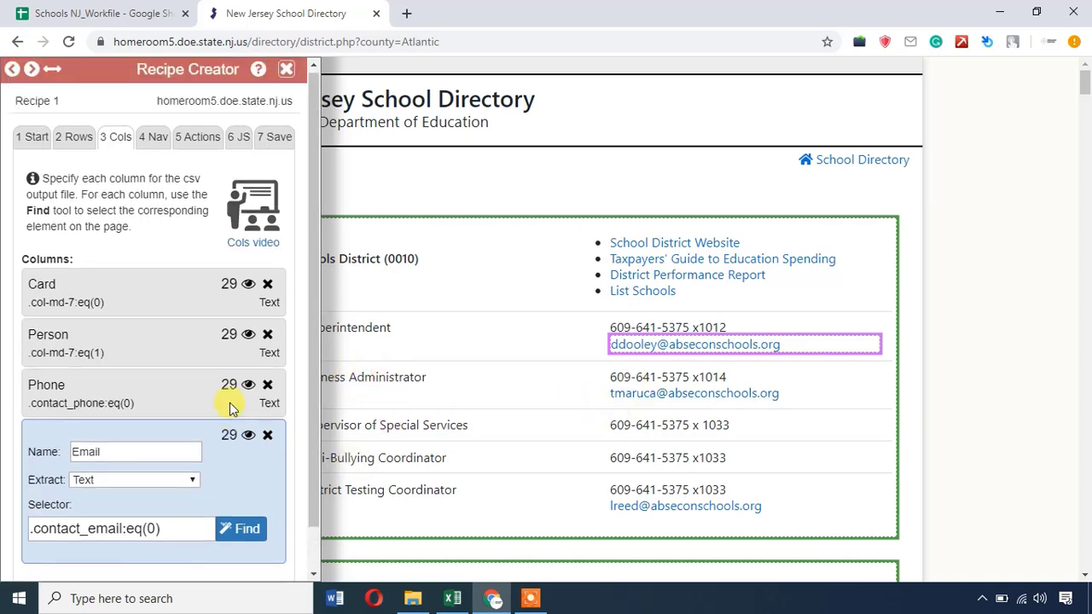
Examine the recipe's navigation settings and check the end of the district page for a next-page button.
{"action": "left_click", "coordinate": [154, 140]}
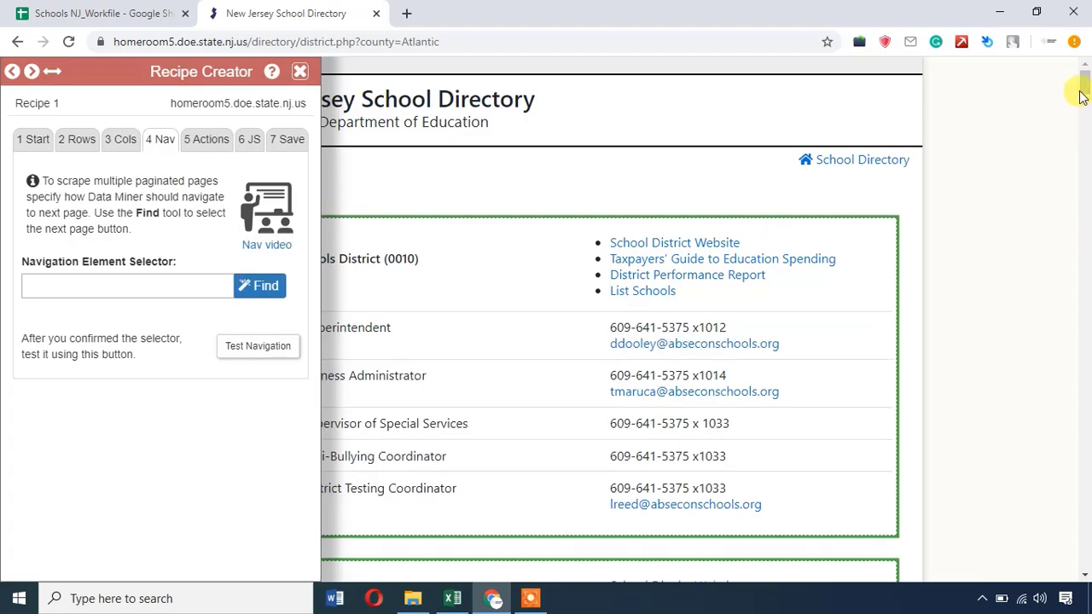
{"action": "left_click_drag", "start_coordinate": [1086, 85], "coordinate": [1086, 565]}
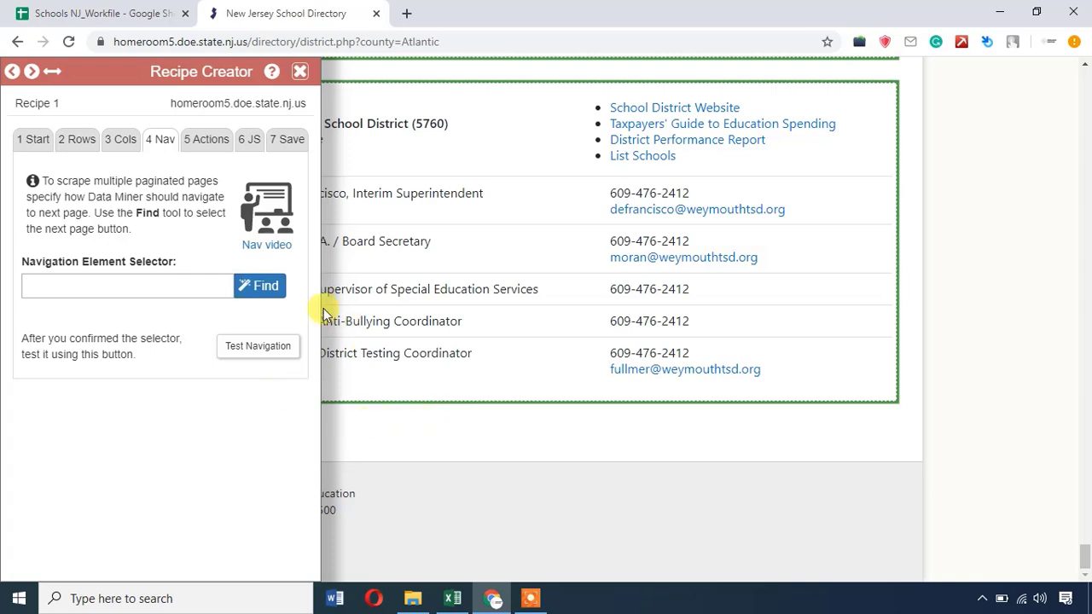
{"action": "left_click", "coordinate": [258, 286]}
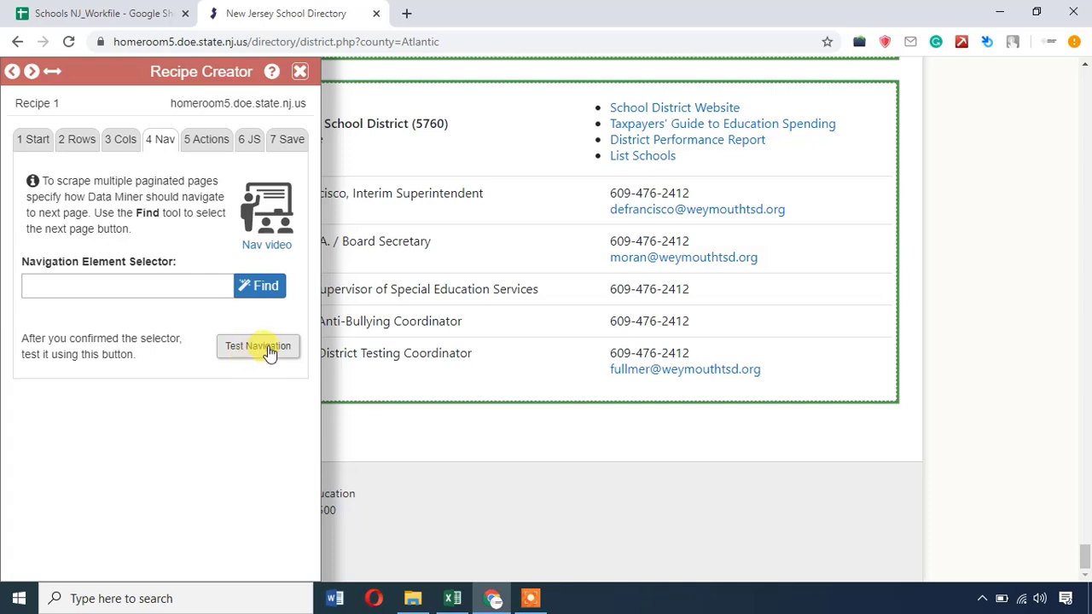
Examine the available pre-scrape actions, including Click on Element and Scroll to Page End, without adding any.
{"action": "left_click", "coordinate": [203, 136]}
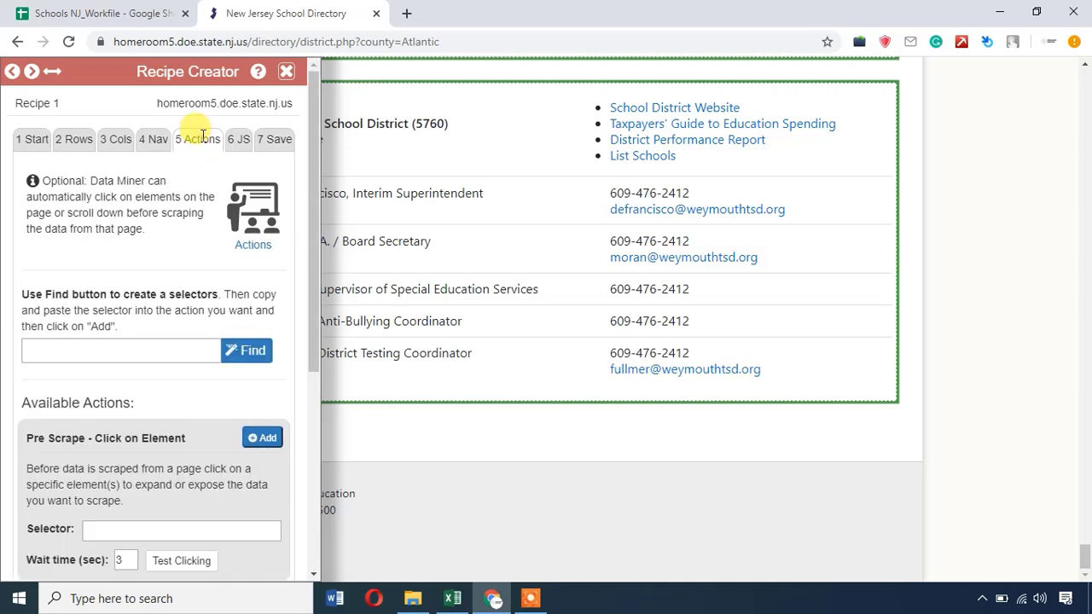
{"action": "scroll", "coordinate": [138, 284], "scroll_direction": "down", "scroll_amount": 2}
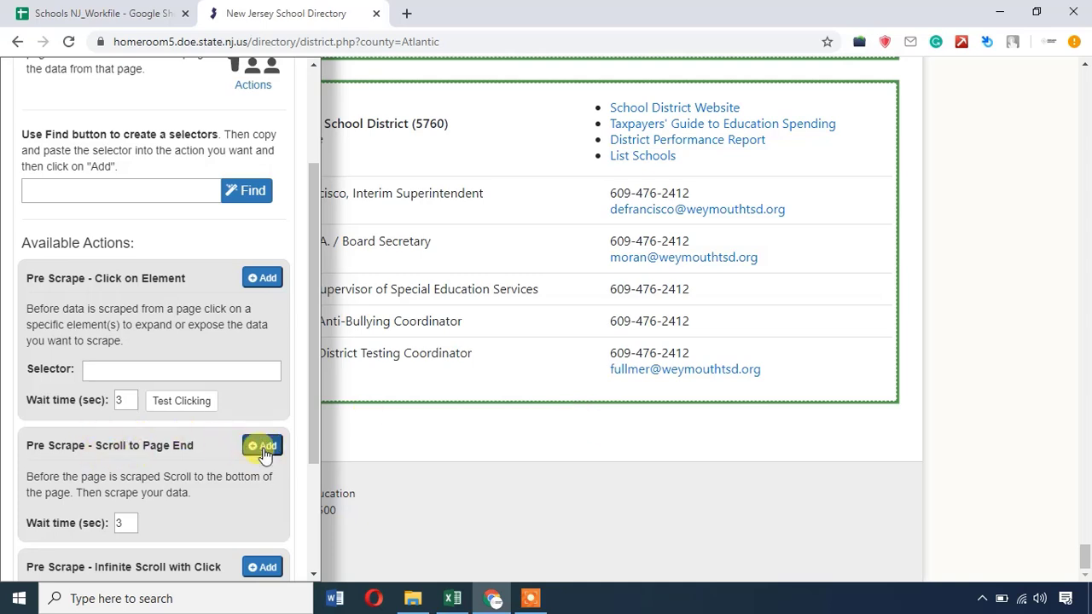
{"action": "left_click_drag", "start_coordinate": [102, 444], "coordinate": [161, 445]}
{"action": "left_click", "coordinate": [174, 445]}
{"action": "scroll", "coordinate": [222, 403], "scroll_direction": "up", "scroll_amount": 2}
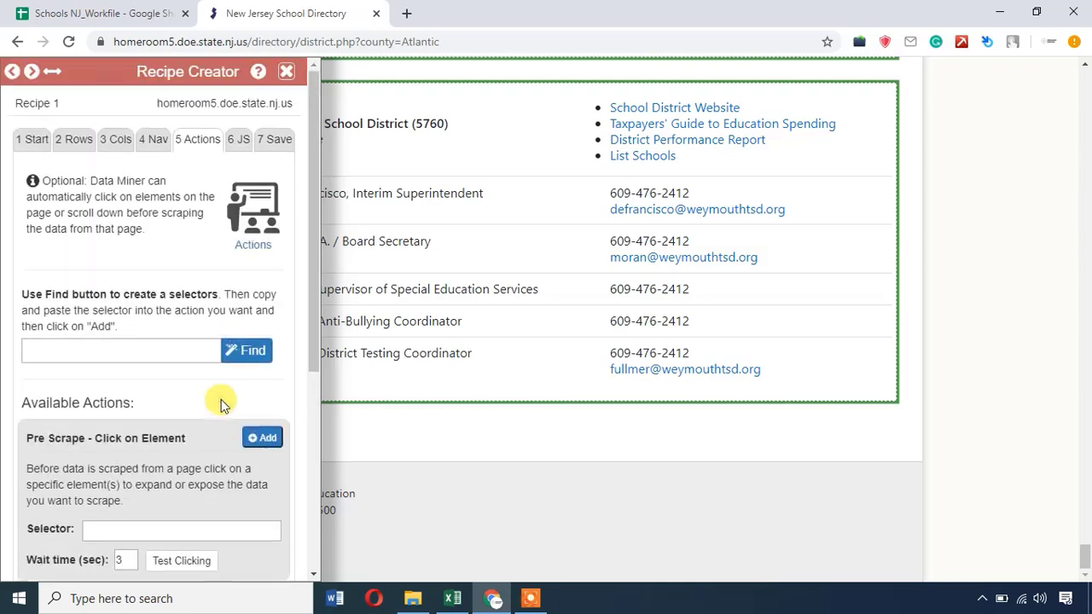
Look through the recipe's JavaScript options and the available script types, leaving the type on Disabled.
{"action": "left_click", "coordinate": [237, 141]}
{"action": "scroll", "coordinate": [768, 188], "scroll_direction": "up", "scroll_amount": 2}
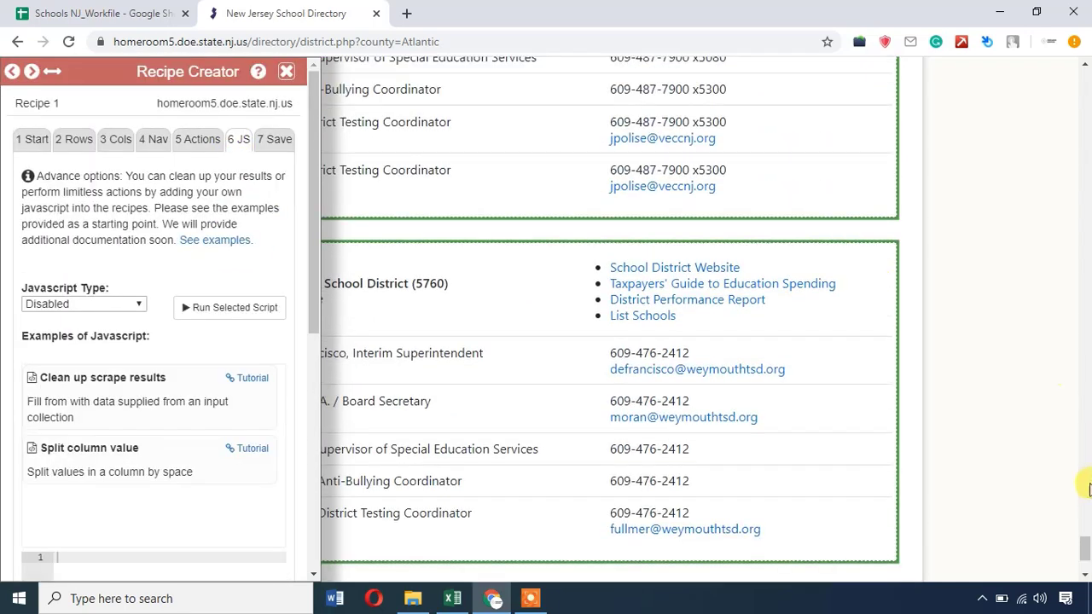
{"action": "left_click_drag", "start_coordinate": [1087, 555], "coordinate": [1083, 77]}
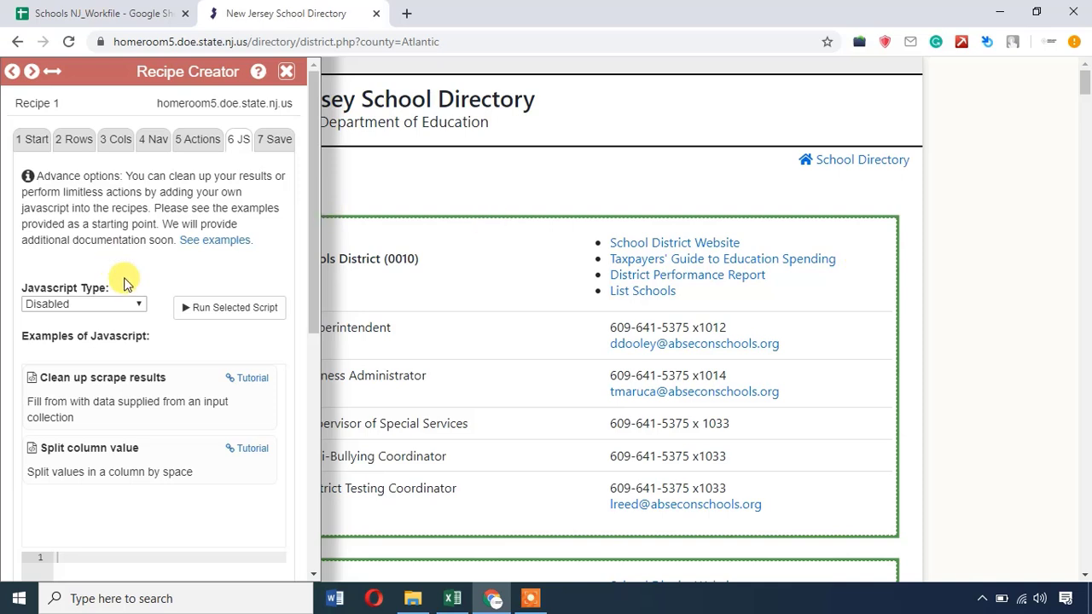
{"action": "left_click", "coordinate": [124, 306]}
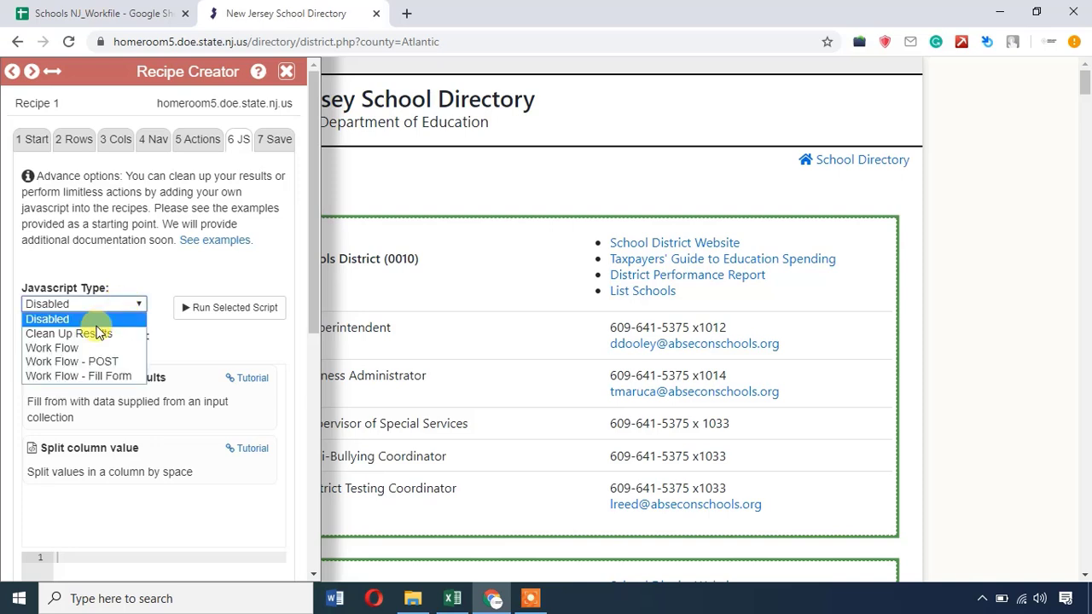
{"action": "left_click", "coordinate": [188, 283]}
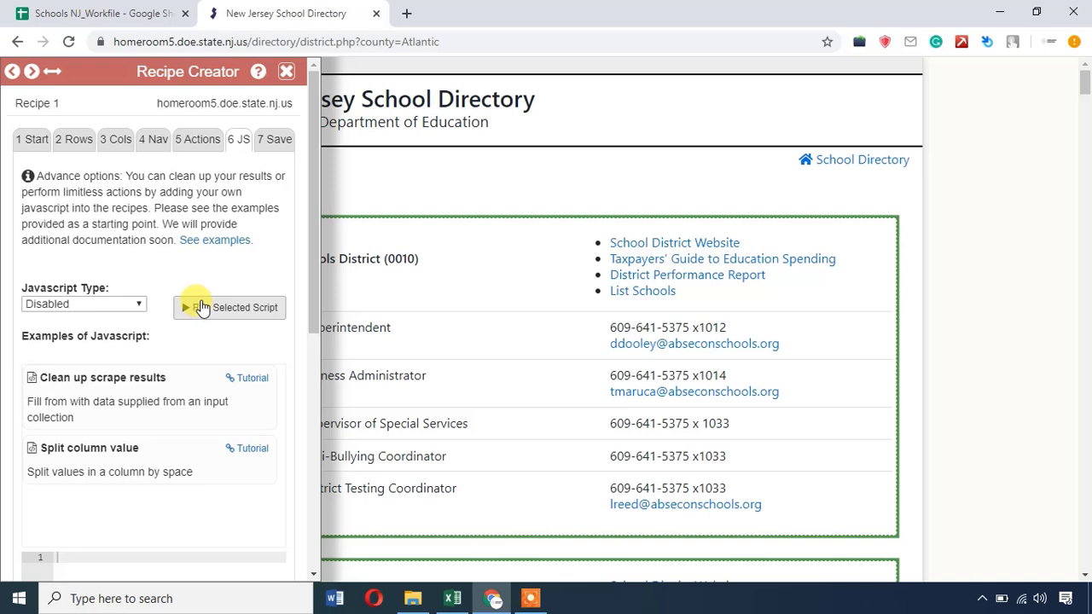
Name the recipe Homeroom5 in the save settings, reusing the subdomain copied from the page address, and go to the empty recipe description.
{"action": "left_click", "coordinate": [275, 140]}
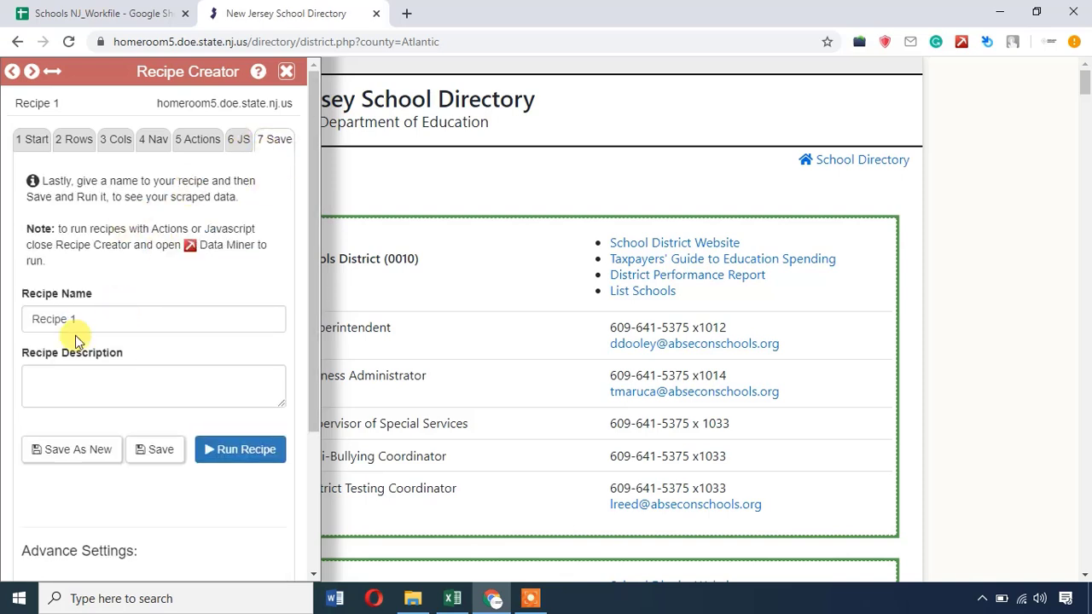
{"action": "left_click_drag", "start_coordinate": [73, 318], "coordinate": [26, 305]}
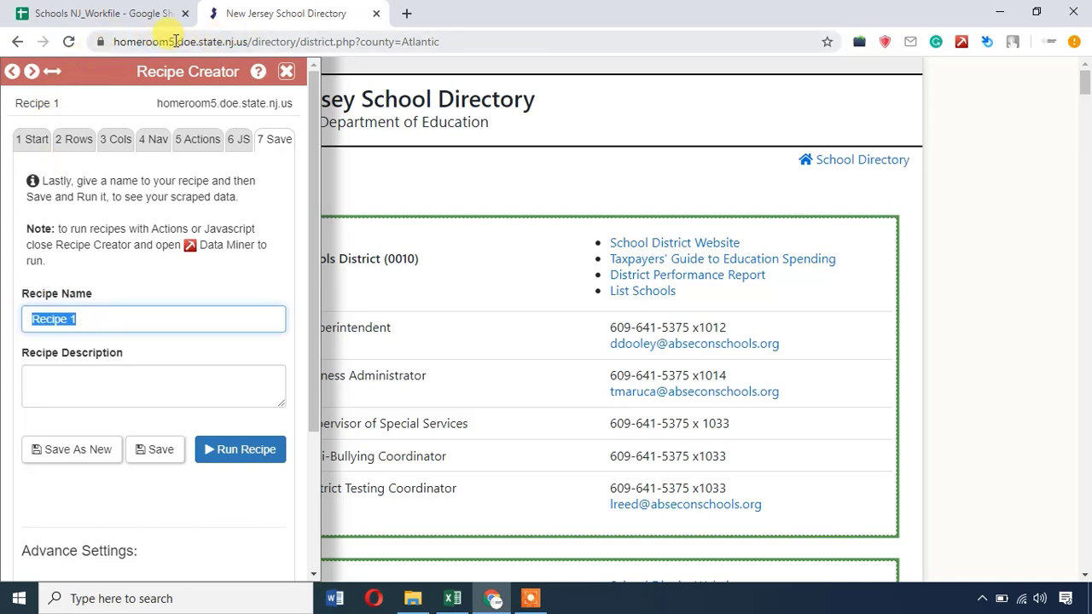
{"action": "left_click_drag", "start_coordinate": [175, 41], "coordinate": [102, 41]}
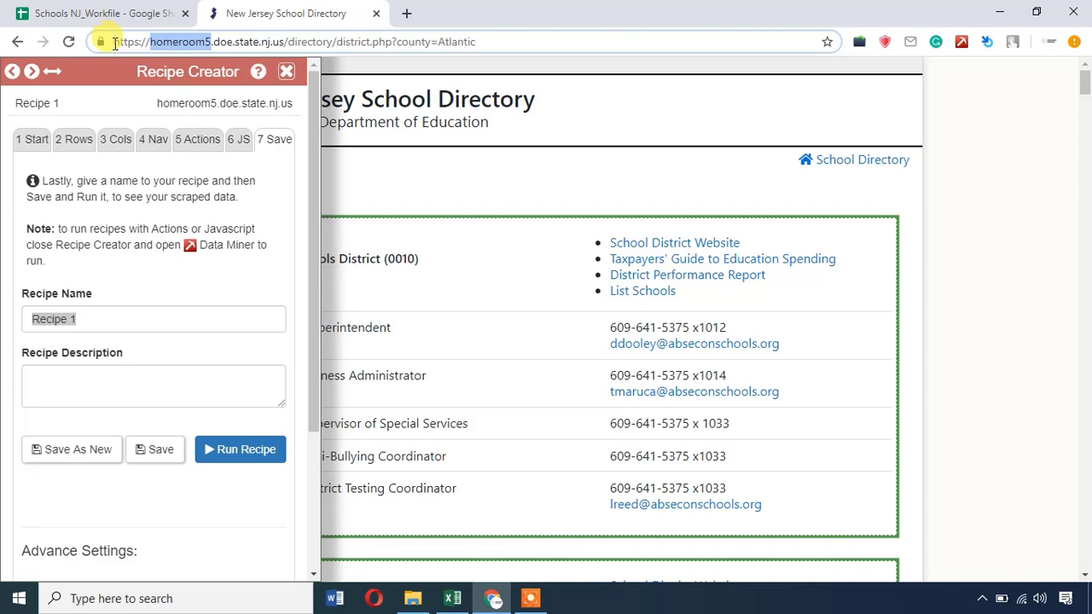
{"action": "key", "text": "ctrl+c"}
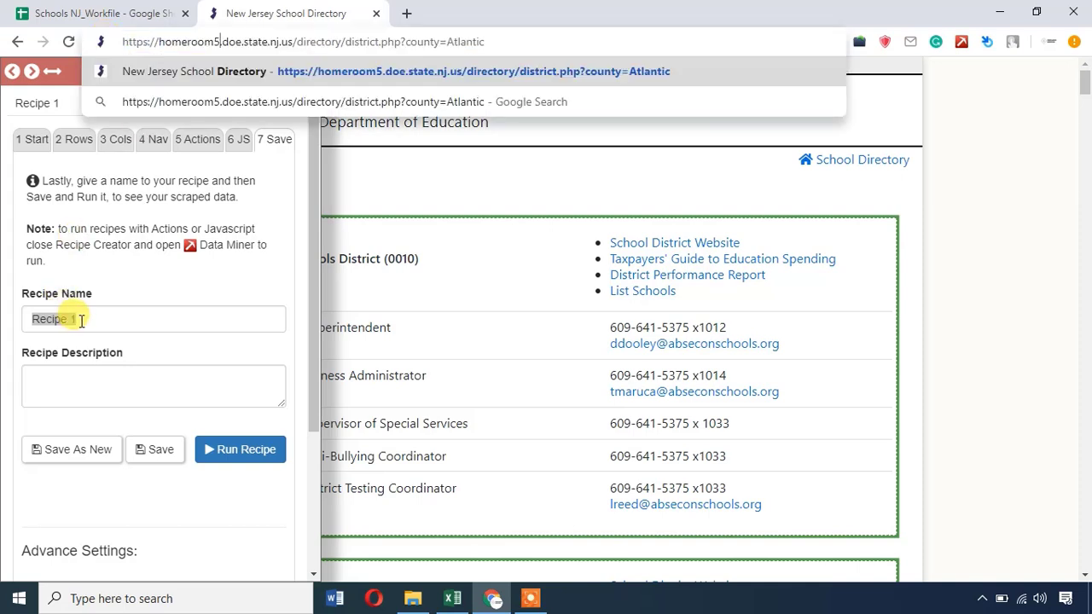
{"action": "left_click", "coordinate": [80, 320]}
{"action": "key", "text": "ctrl+v"}
{"action": "left_click_drag", "start_coordinate": [82, 321], "coordinate": [5, 309]}
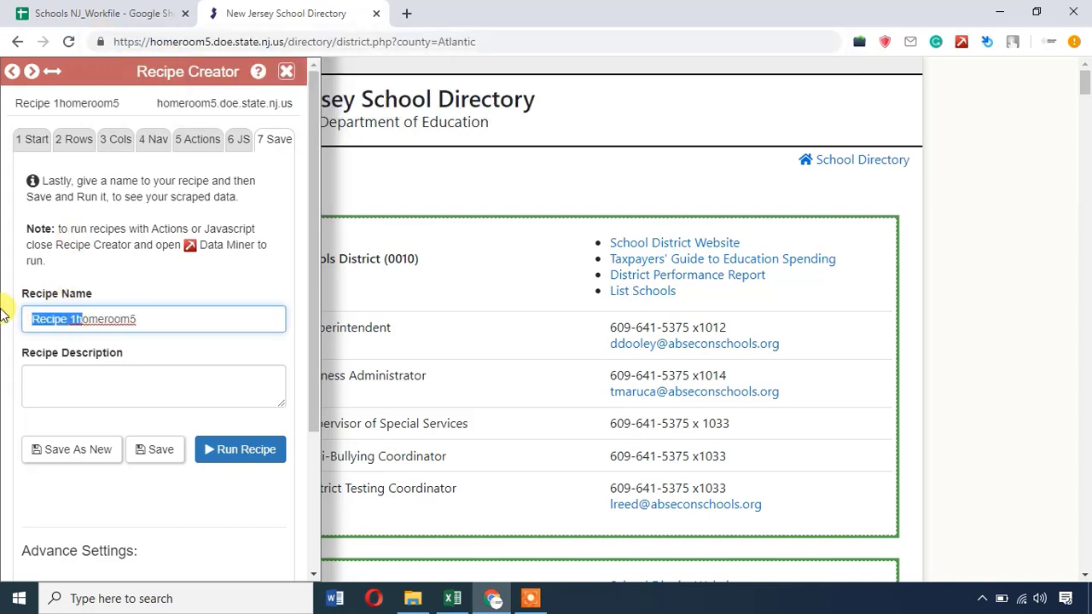
{"action": "type", "text": "H"}
{"action": "left_click", "coordinate": [128, 260]}
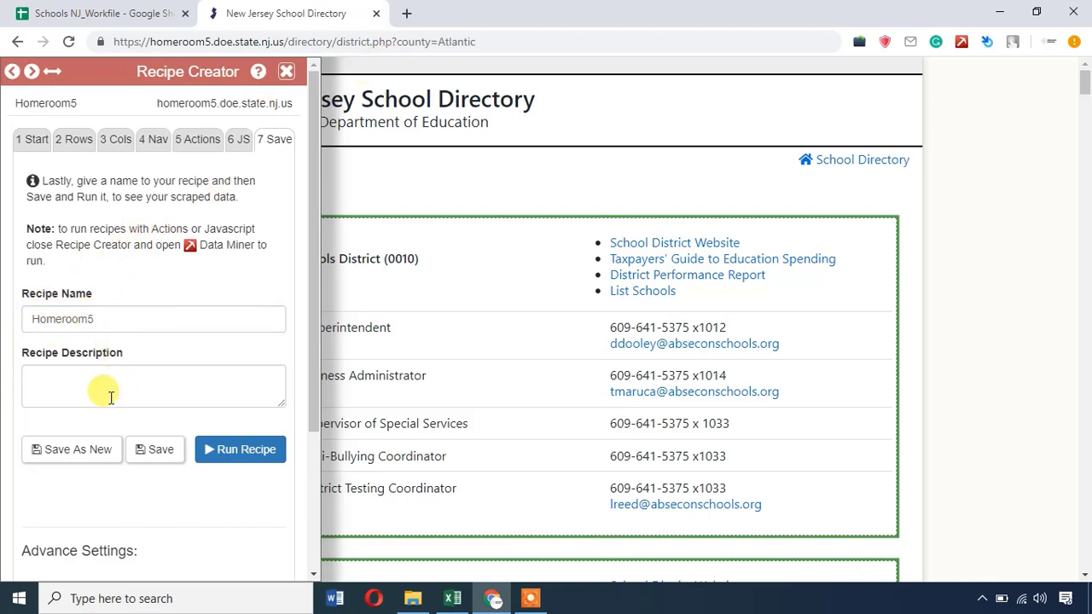
{"action": "left_click", "coordinate": [60, 388]}
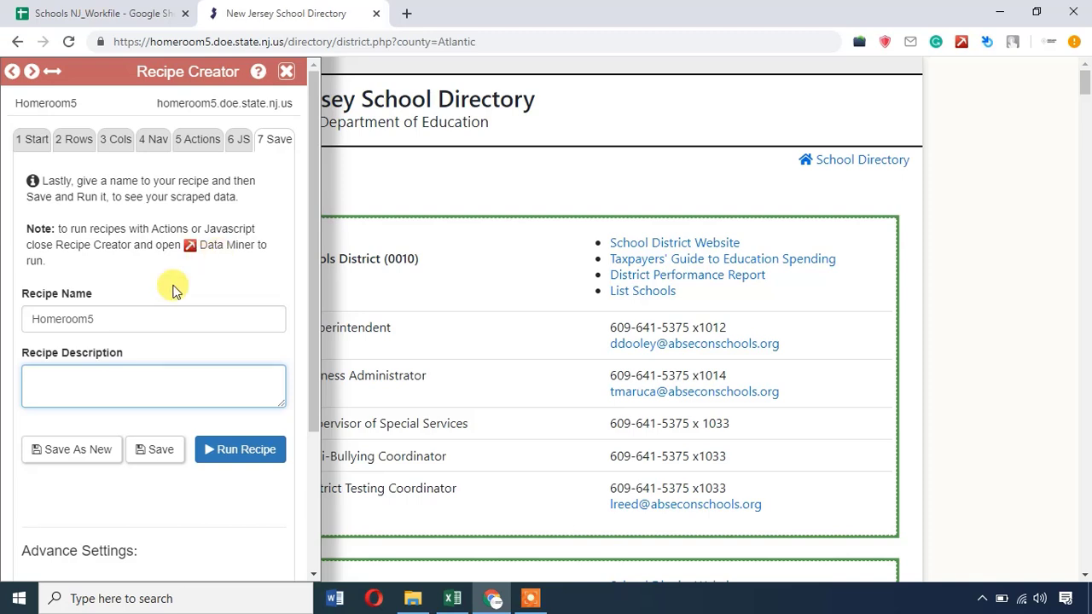
Save the Homeroom5 recipe, close the Recipe Creator and reload the Atlantic County district page.
{"action": "left_click", "coordinate": [155, 450]}
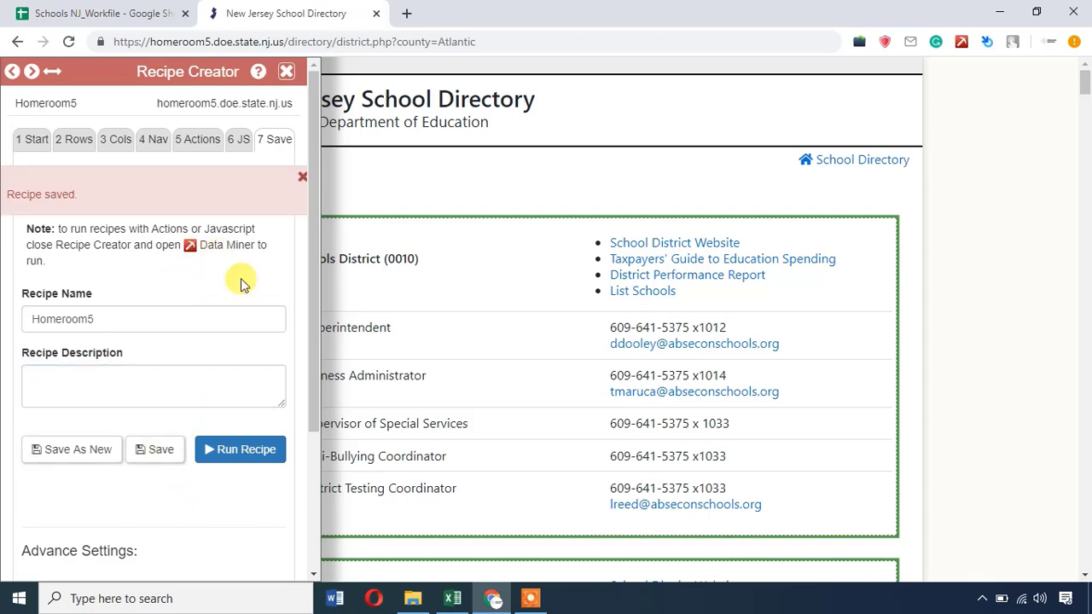
{"action": "left_click", "coordinate": [302, 176]}
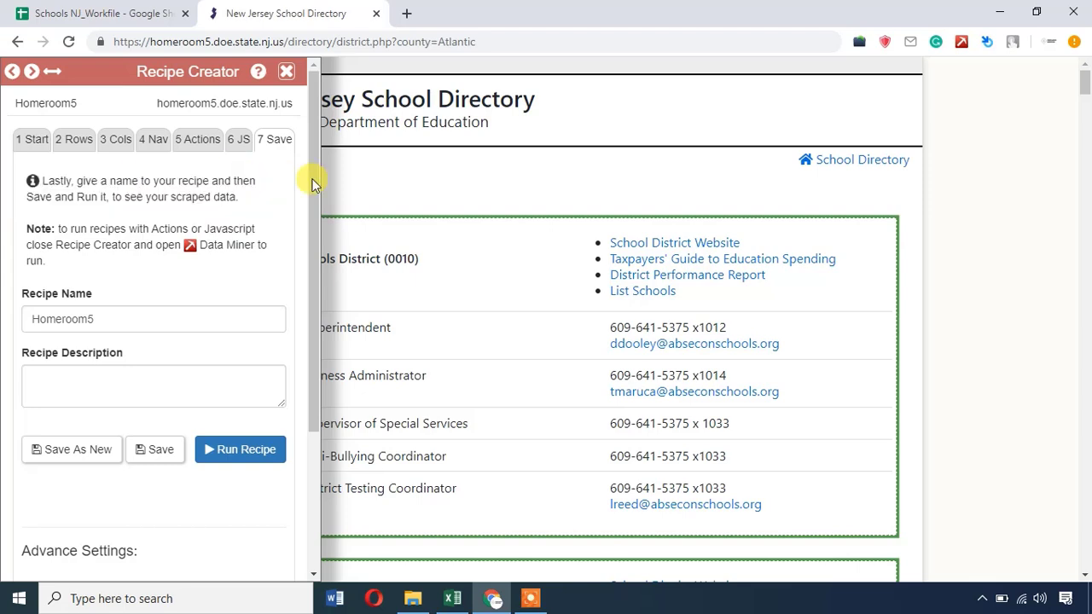
{"action": "left_click", "coordinate": [288, 71]}
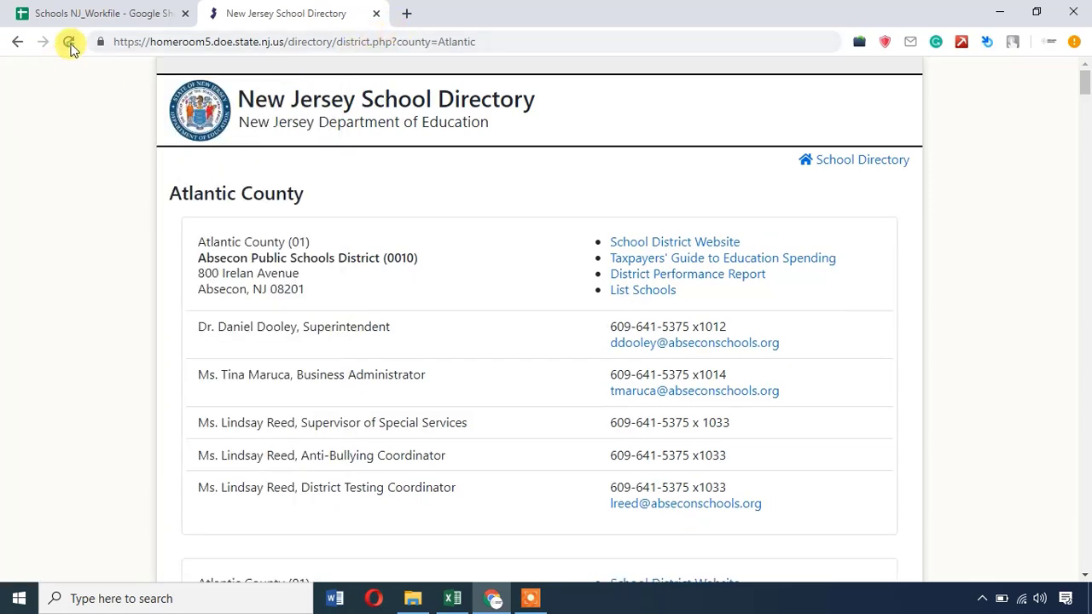
{"action": "left_click", "coordinate": [69, 42]}
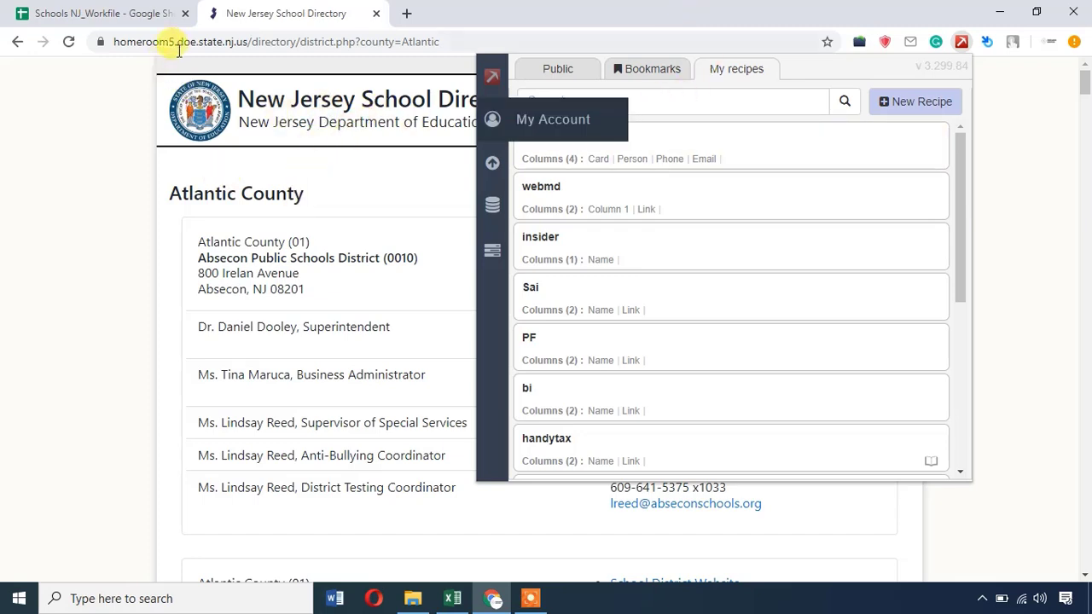
Run the saved Homeroom5 recipe from Data Miner's own recipes on the Atlantic County page.
{"action": "mouse_move", "coordinate": [641, 134]}
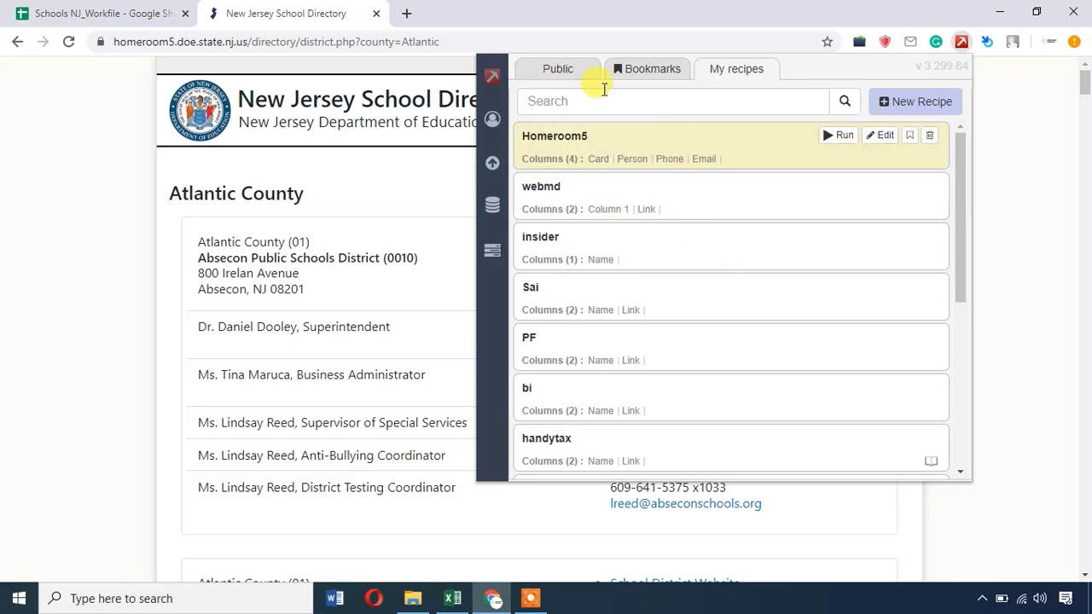
{"action": "left_click", "coordinate": [829, 139]}
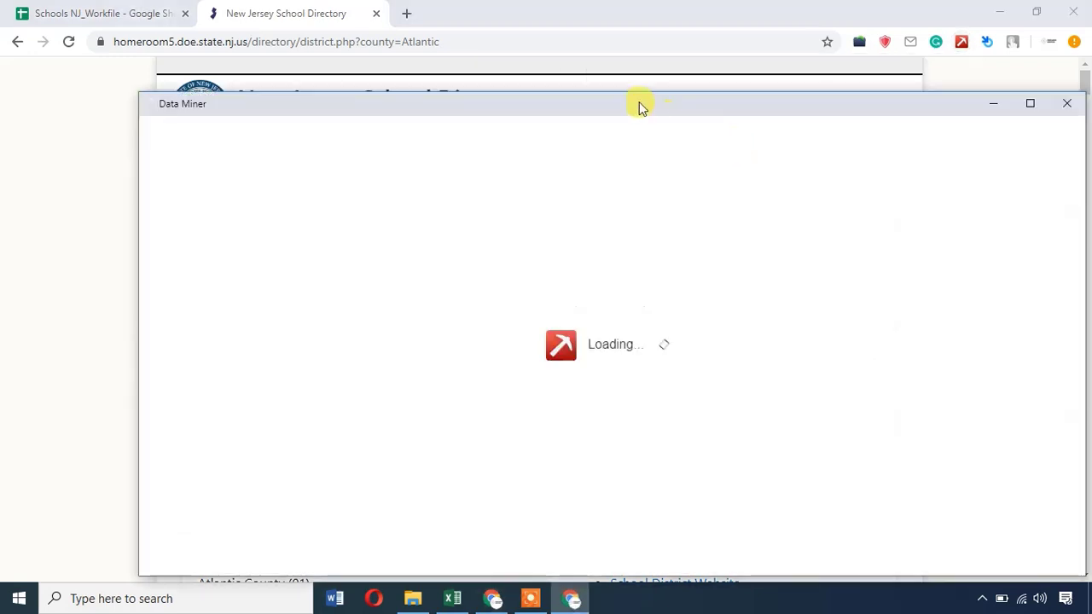
{"action": "left_click_drag", "start_coordinate": [641, 105], "coordinate": [572, 73]}
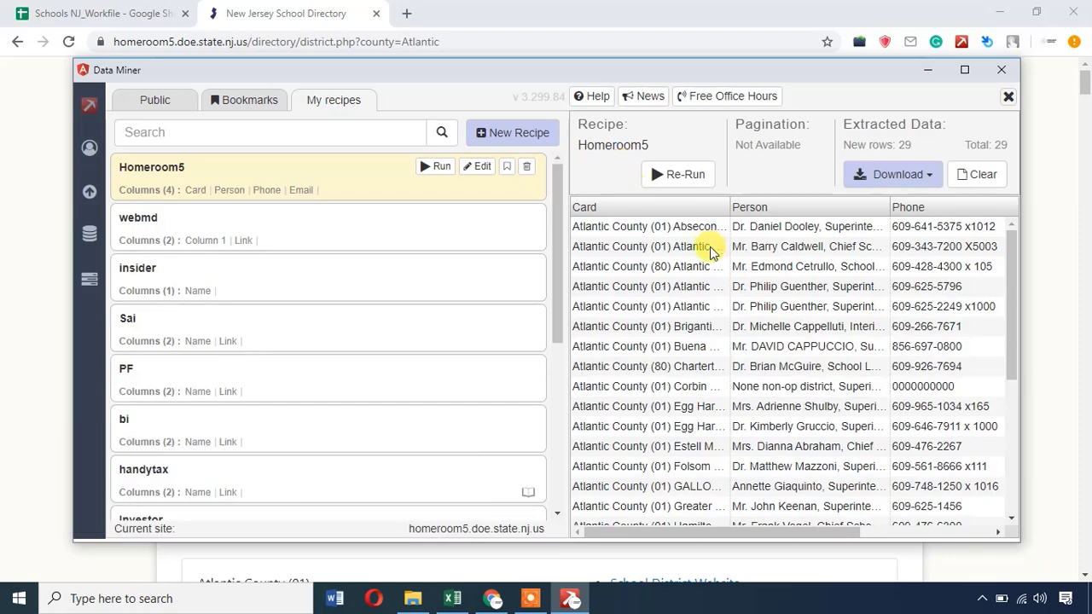
Review the extracted rows across the Card, Person, Phone and Email columns.
{"action": "scroll", "coordinate": [768, 531], "scroll_direction": "right", "scroll_amount": 3}
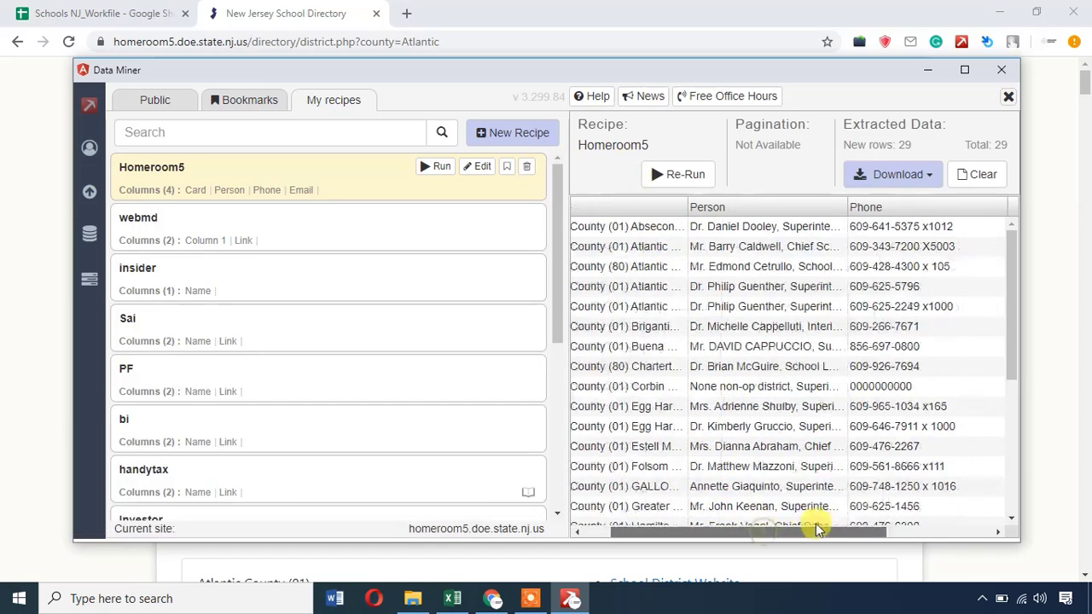
{"action": "scroll", "coordinate": [778, 532], "scroll_direction": "left", "scroll_amount": 3}
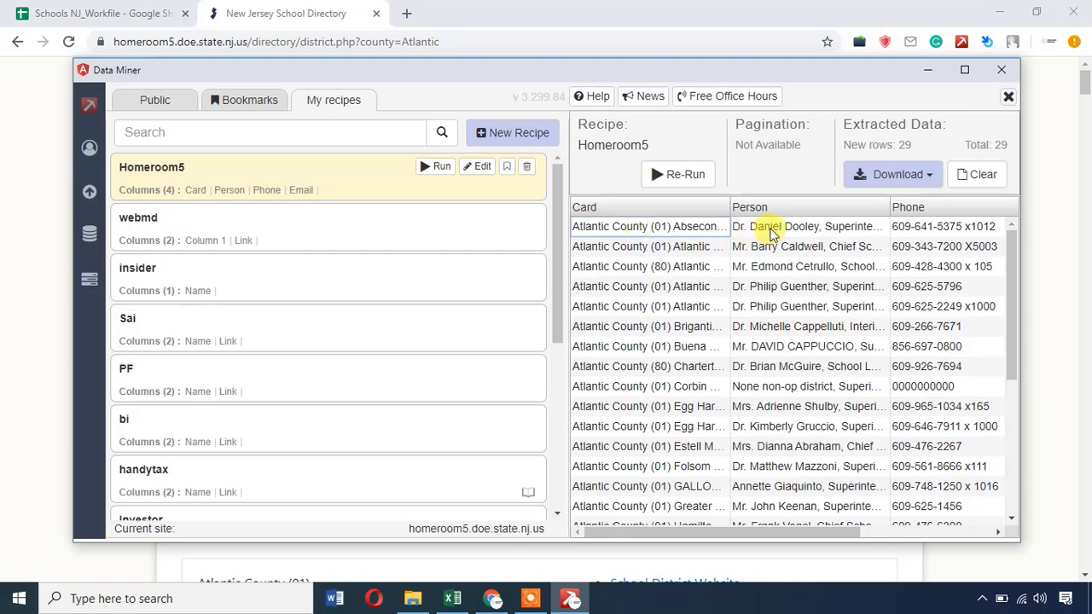
{"action": "left_click_drag", "start_coordinate": [793, 529], "coordinate": [866, 533]}
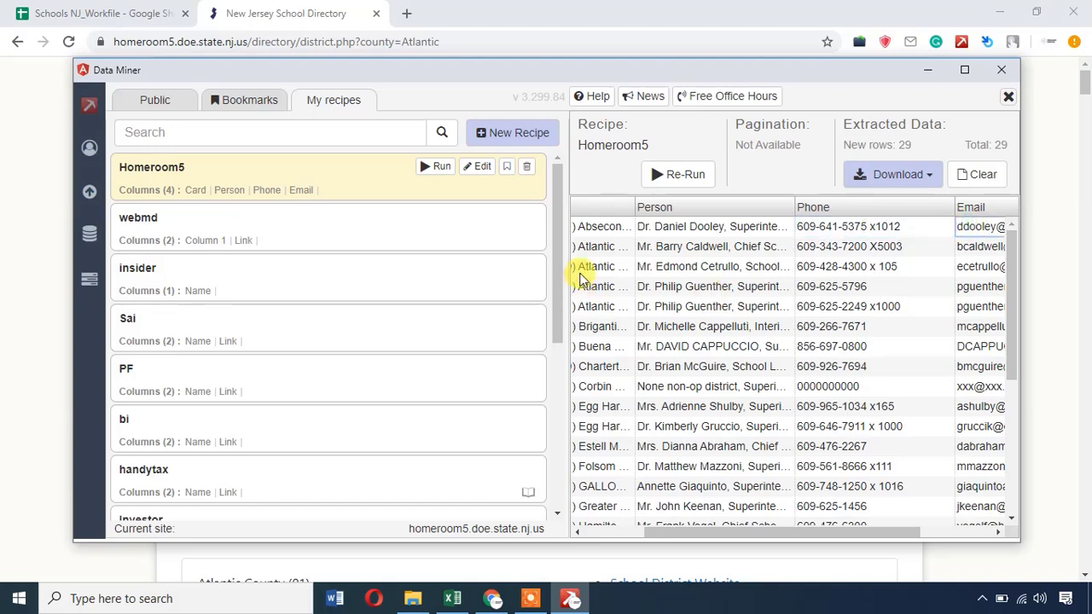
{"action": "left_click", "coordinate": [616, 246]}
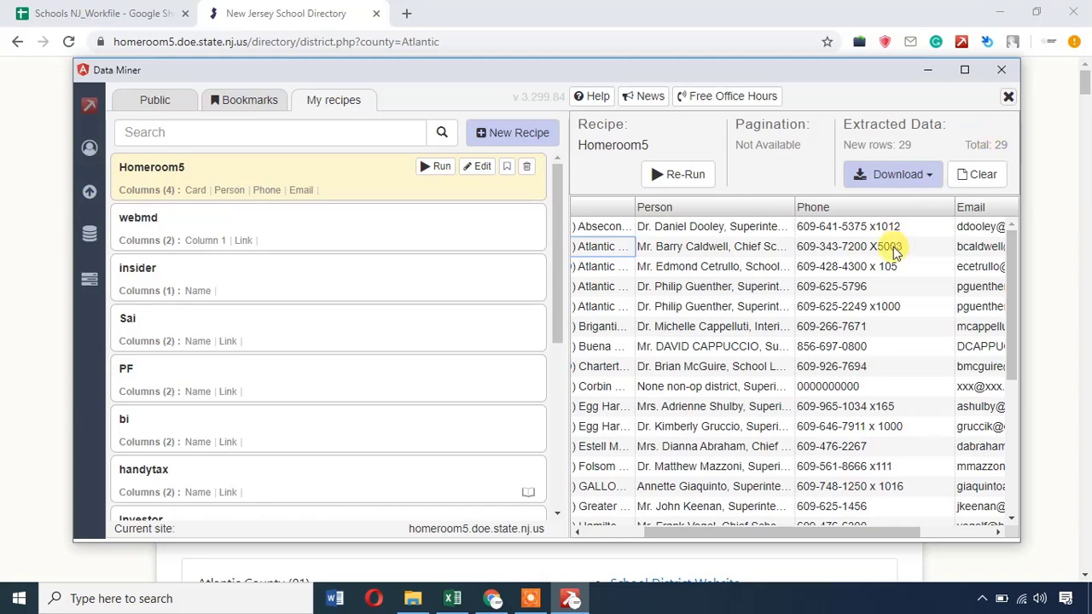
{"action": "left_click_drag", "start_coordinate": [1013, 322], "coordinate": [1010, 285]}
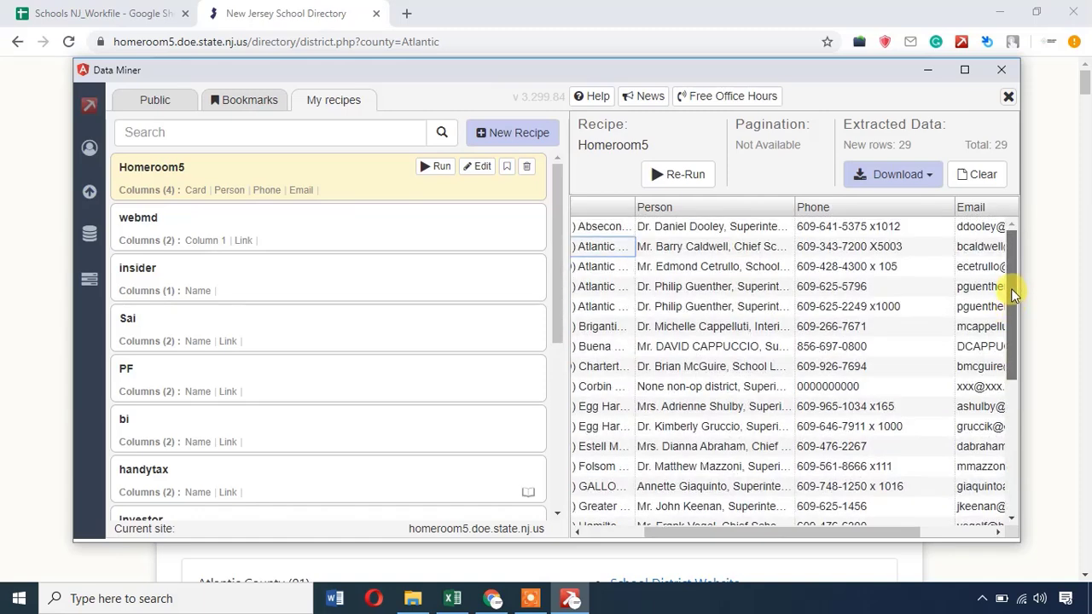
{"action": "left_click_drag", "start_coordinate": [872, 533], "coordinate": [775, 532]}
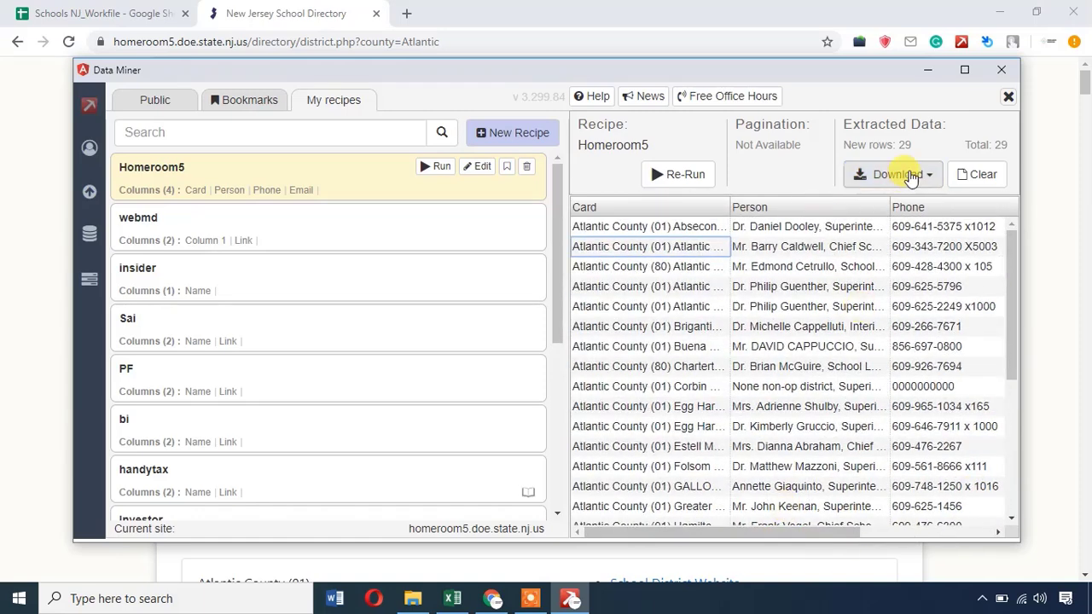
Copy the extracted data to the clipboard and paste it at cell A1 of the Atlantic sheet in the Schools NJ_Workfile spreadsheet.
{"action": "left_click", "coordinate": [904, 171]}
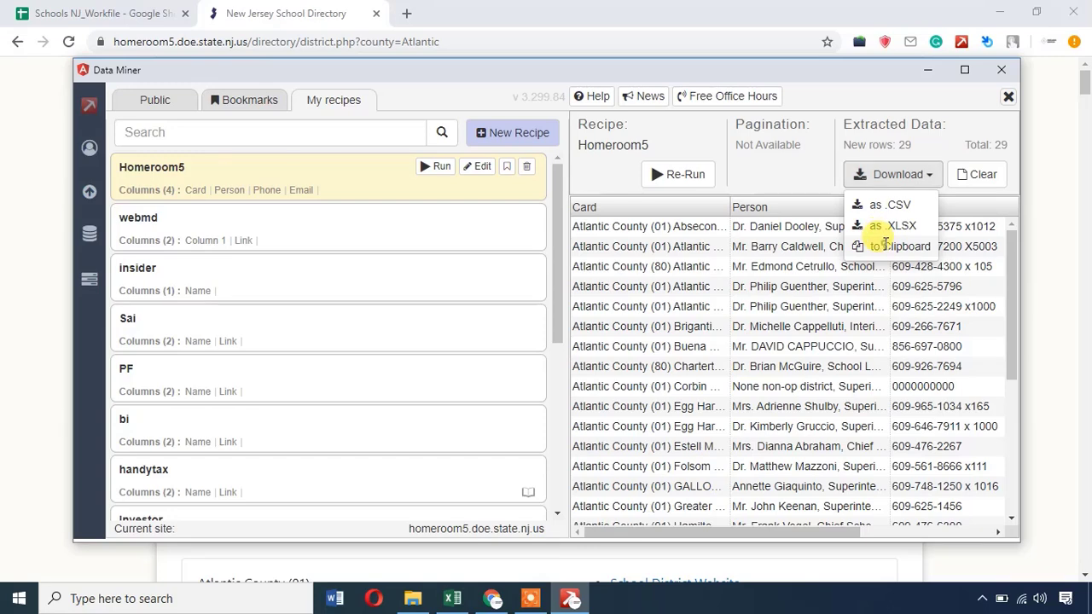
{"action": "left_click", "coordinate": [884, 246]}
{"action": "left_click", "coordinate": [162, 12]}
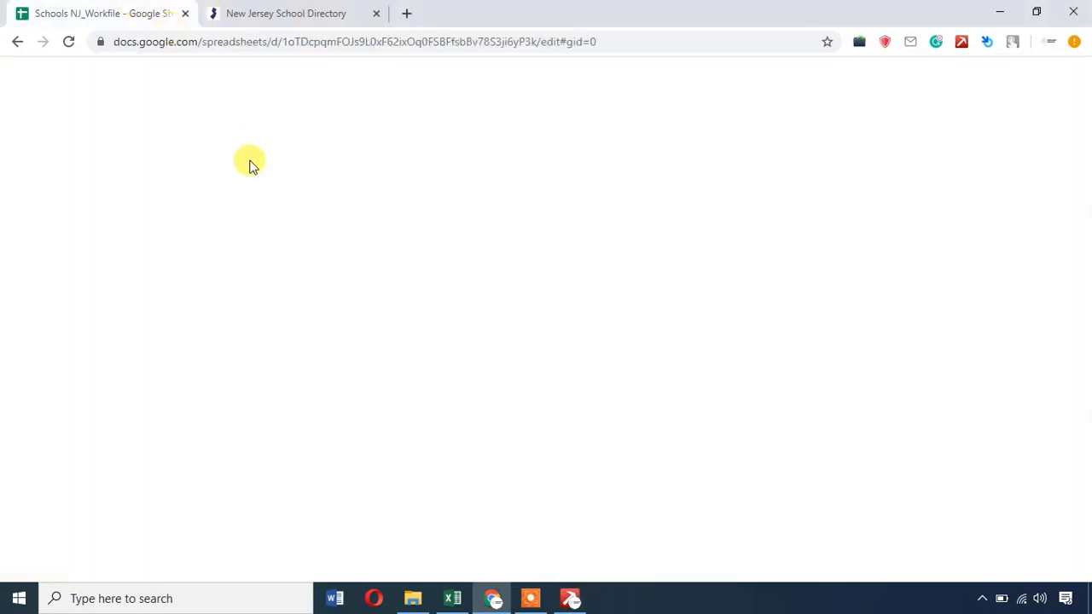
{"action": "left_click", "coordinate": [184, 181]}
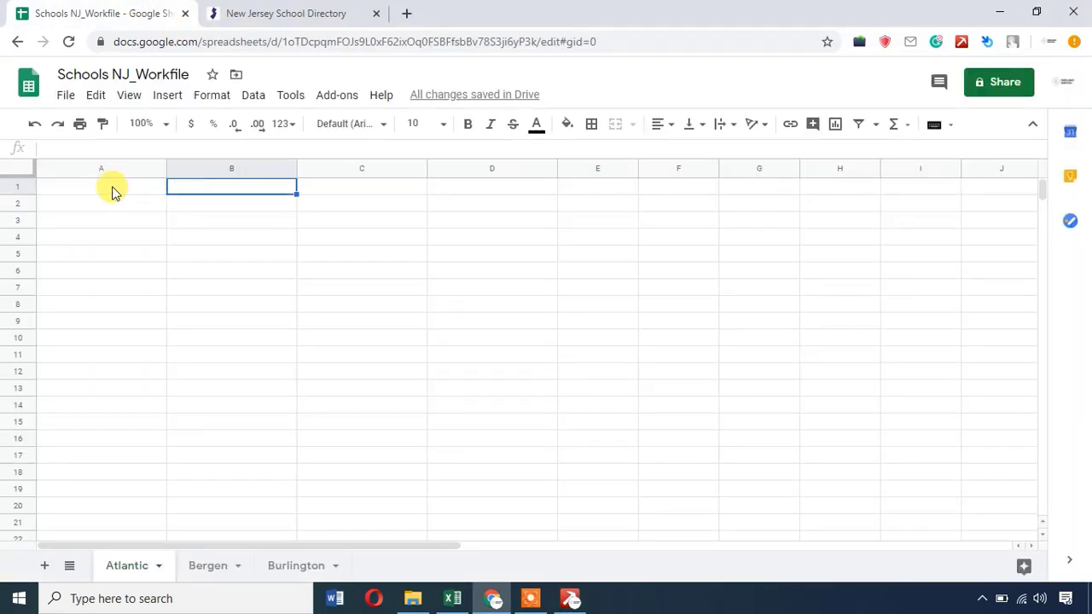
{"action": "left_click", "coordinate": [110, 188]}
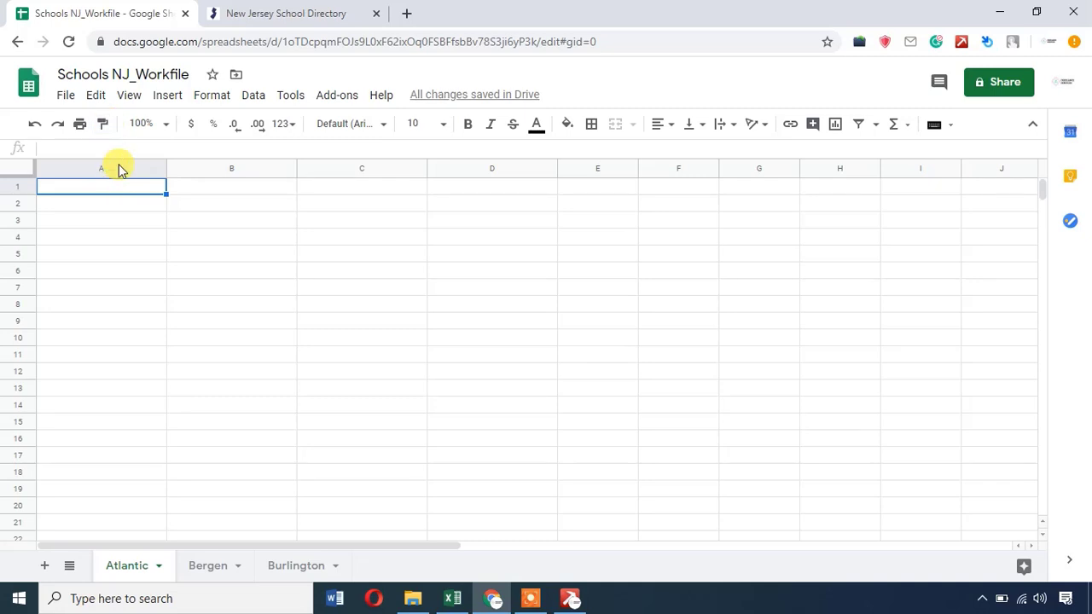
{"action": "key", "text": "ctrl+v"}
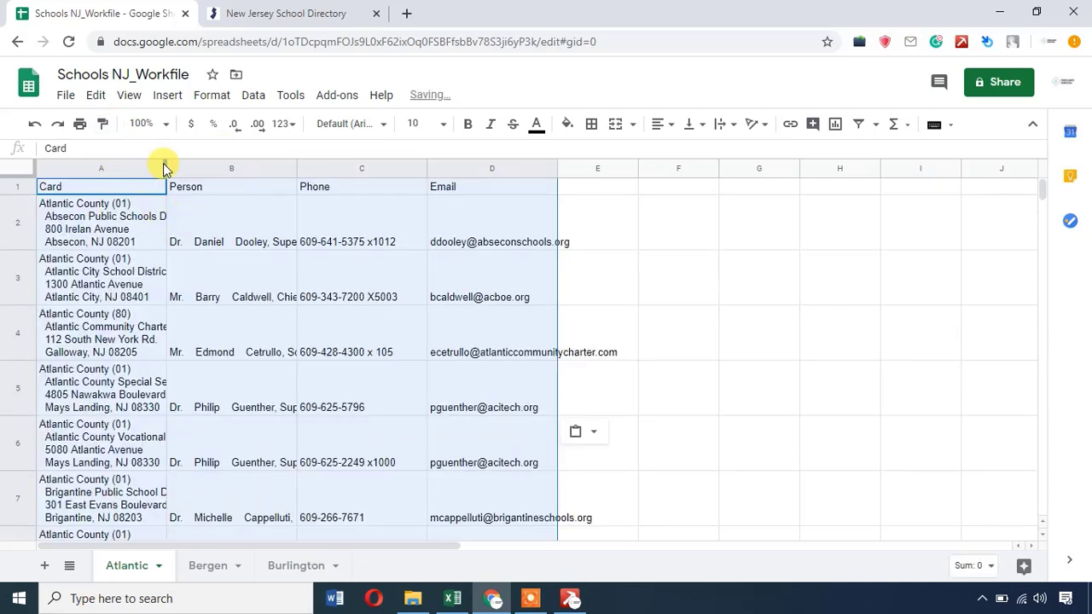
Widen the Card column slightly and the Email column enough to fit the full addresses.
{"action": "left_click_drag", "start_coordinate": [165, 167], "coordinate": [236, 187]}
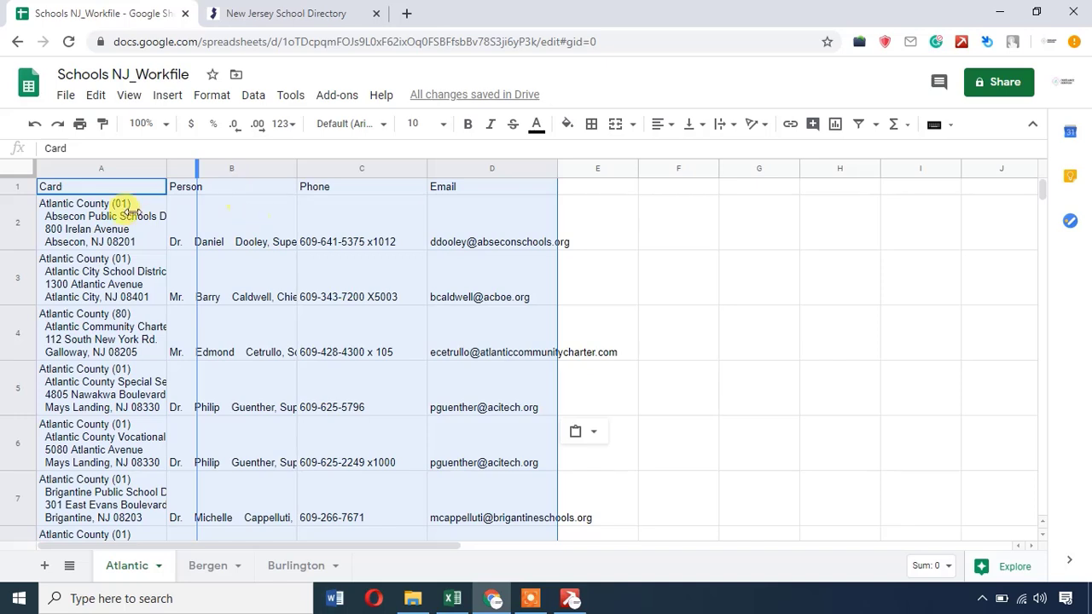
{"action": "left_click", "coordinate": [247, 230]}
{"action": "left_click", "coordinate": [419, 221]}
{"action": "left_click", "coordinate": [482, 217]}
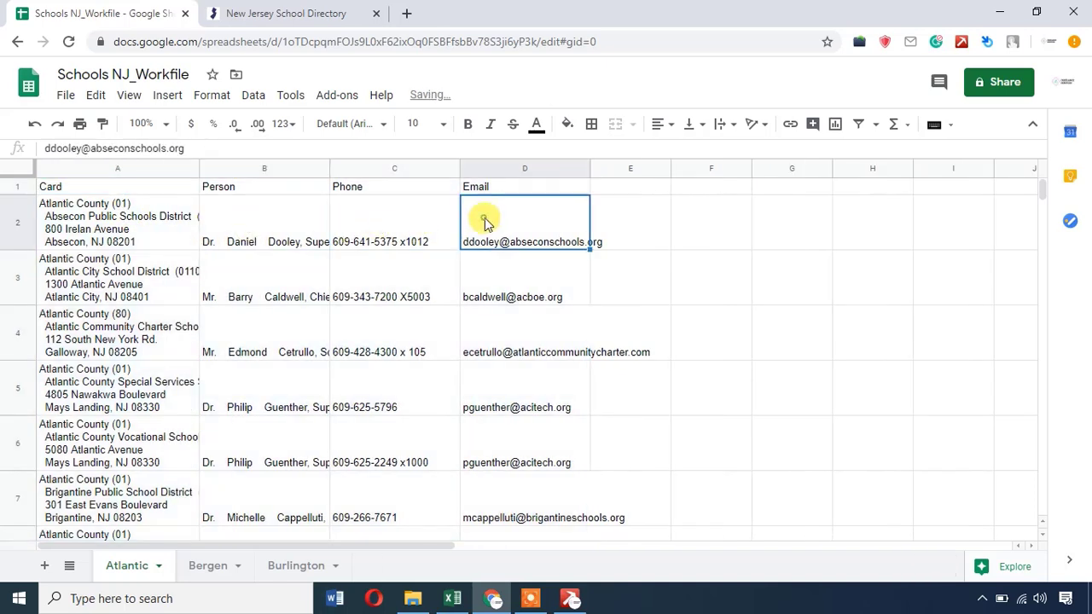
{"action": "left_click_drag", "start_coordinate": [588, 171], "coordinate": [671, 169]}
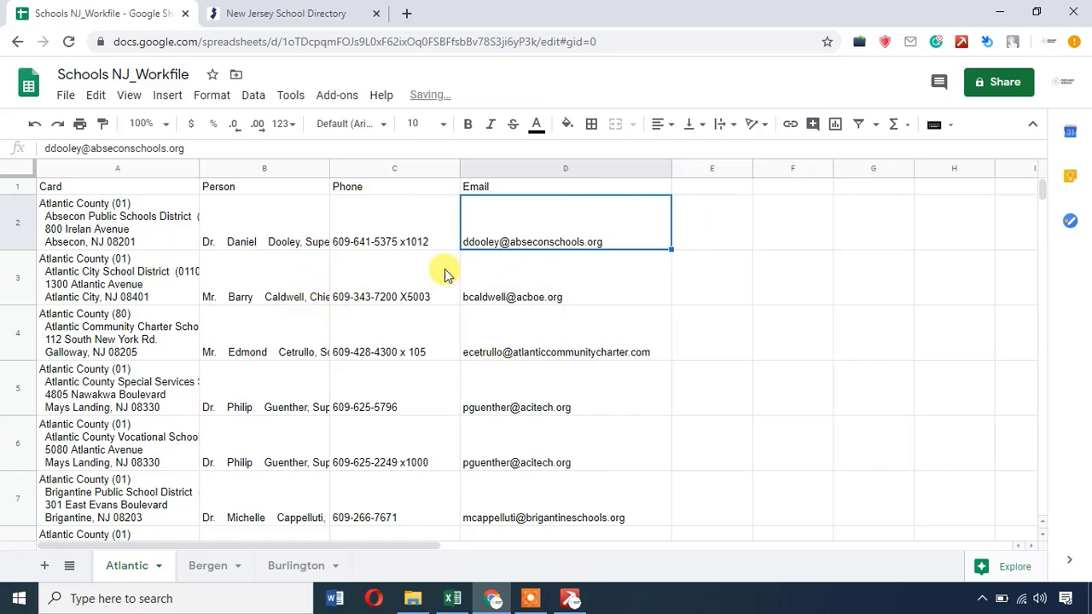
Remove the extra spaces between the words in the Person column with Find and replace, replacing all occurrences.
{"action": "left_click", "coordinate": [284, 171]}
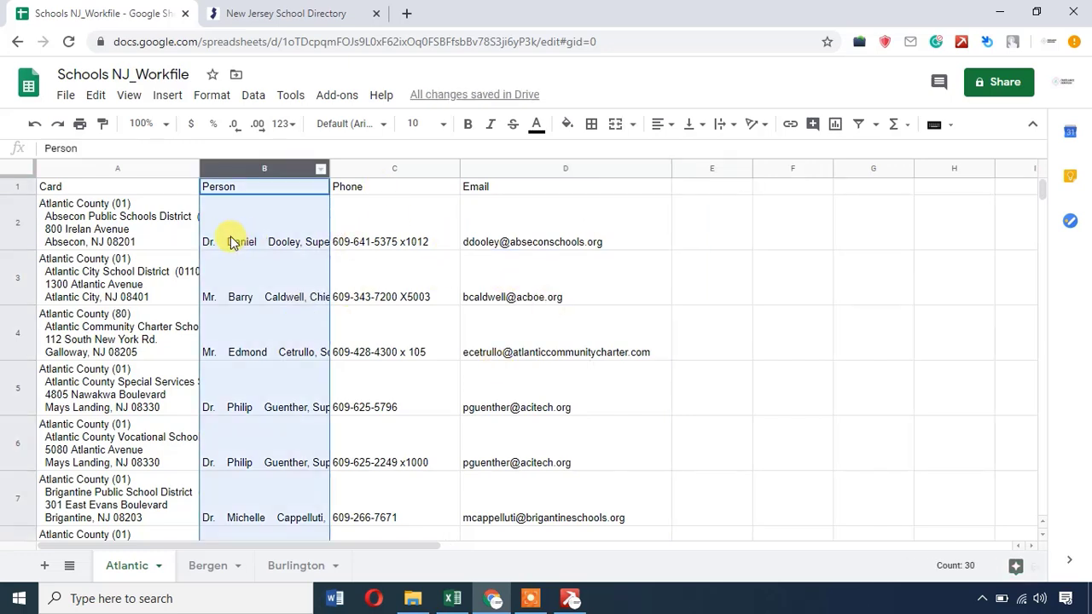
{"action": "left_click", "coordinate": [95, 95]}
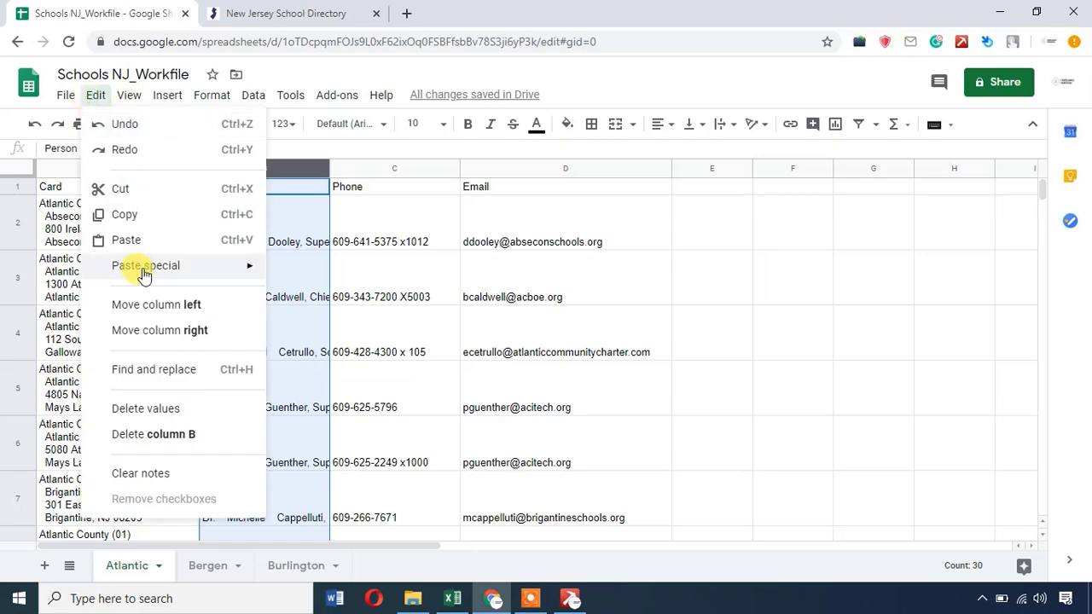
{"action": "left_click", "coordinate": [153, 369]}
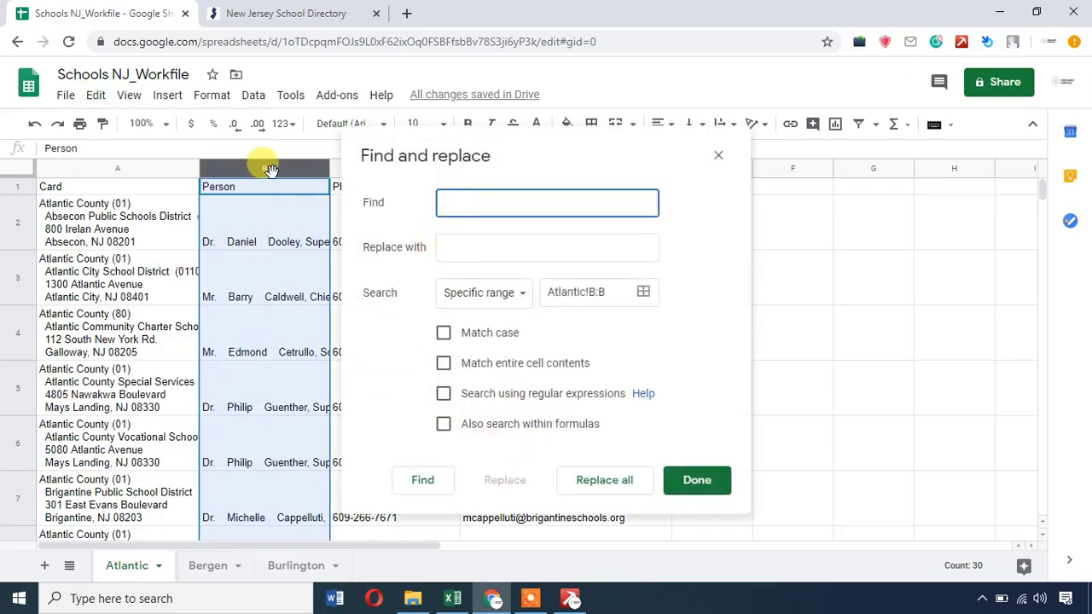
{"action": "left_click", "coordinate": [595, 491]}
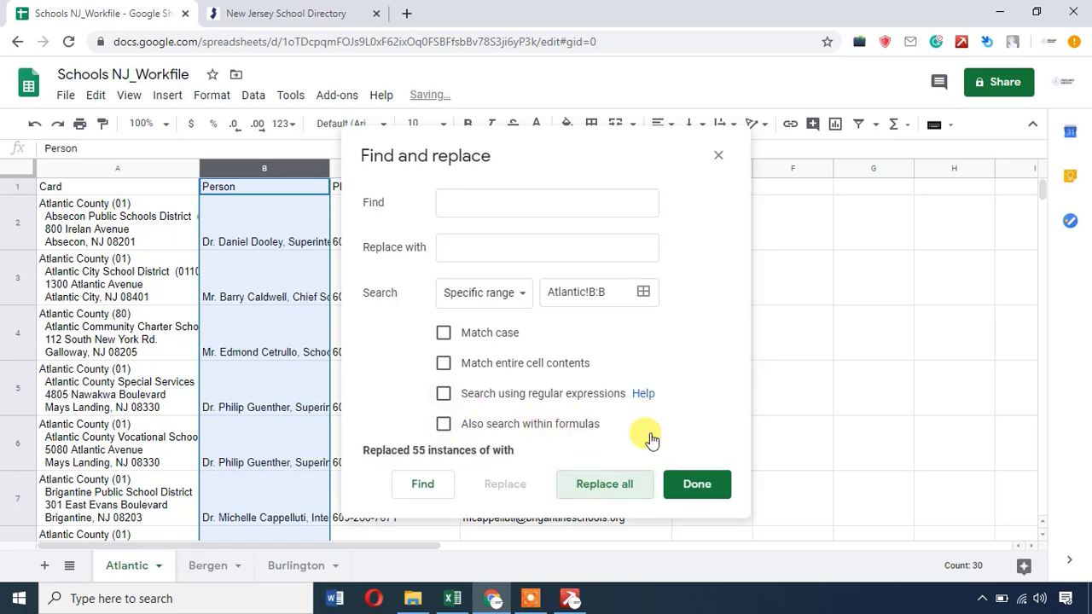
{"action": "left_click", "coordinate": [670, 480]}
Check the card, person, phone and email cells of the first district row in the Atlantic sheet.
{"action": "left_click", "coordinate": [248, 215]}
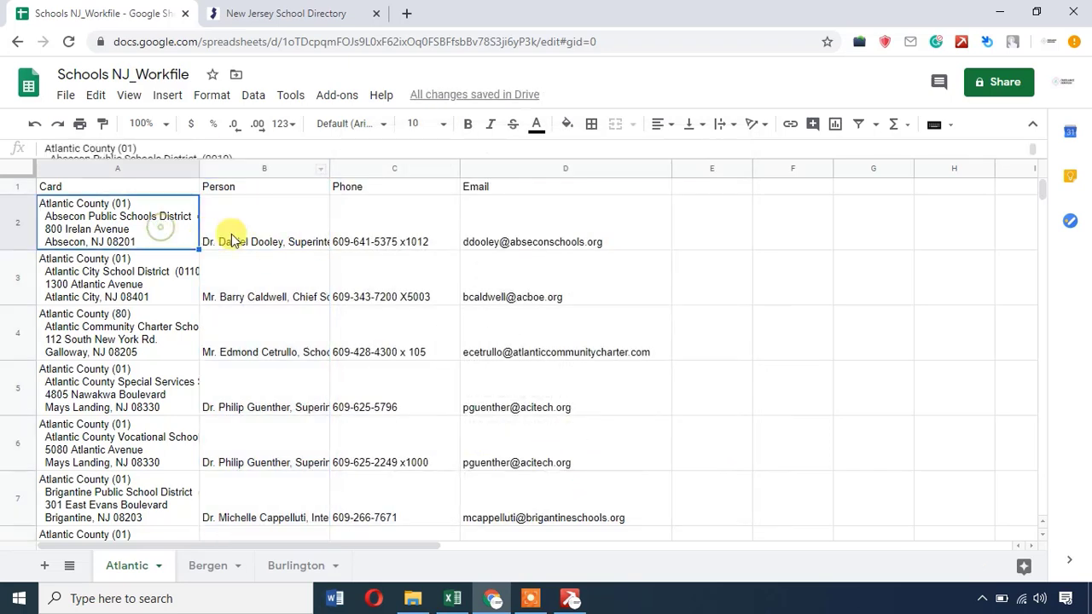
{"action": "left_click", "coordinate": [253, 229]}
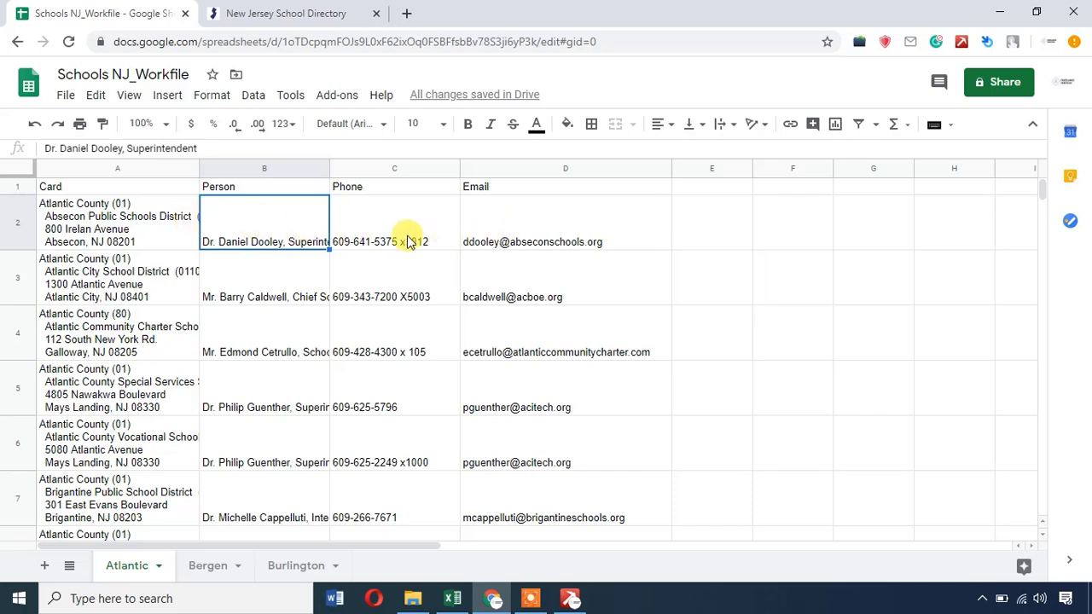
{"action": "left_click", "coordinate": [68, 220]}
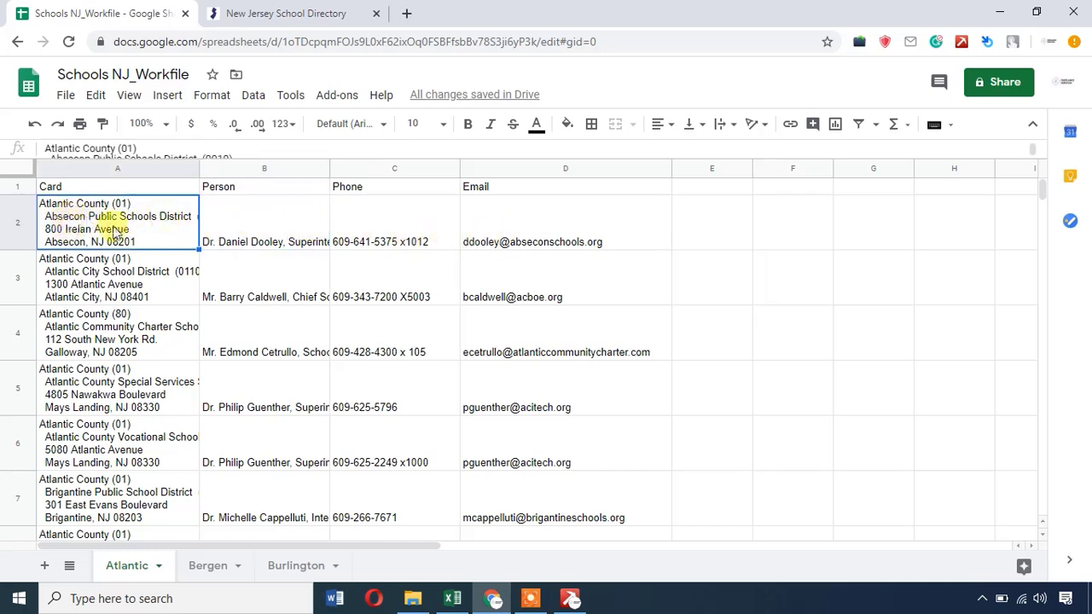
{"action": "left_click", "coordinate": [220, 225]}
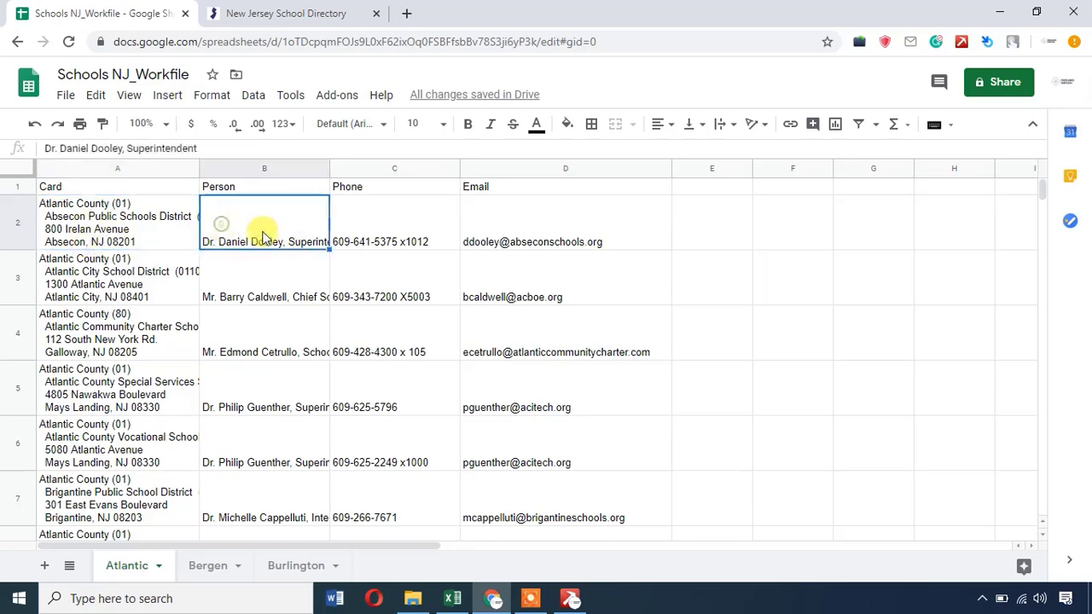
{"action": "left_click", "coordinate": [371, 239]}
{"action": "left_click", "coordinate": [504, 219]}
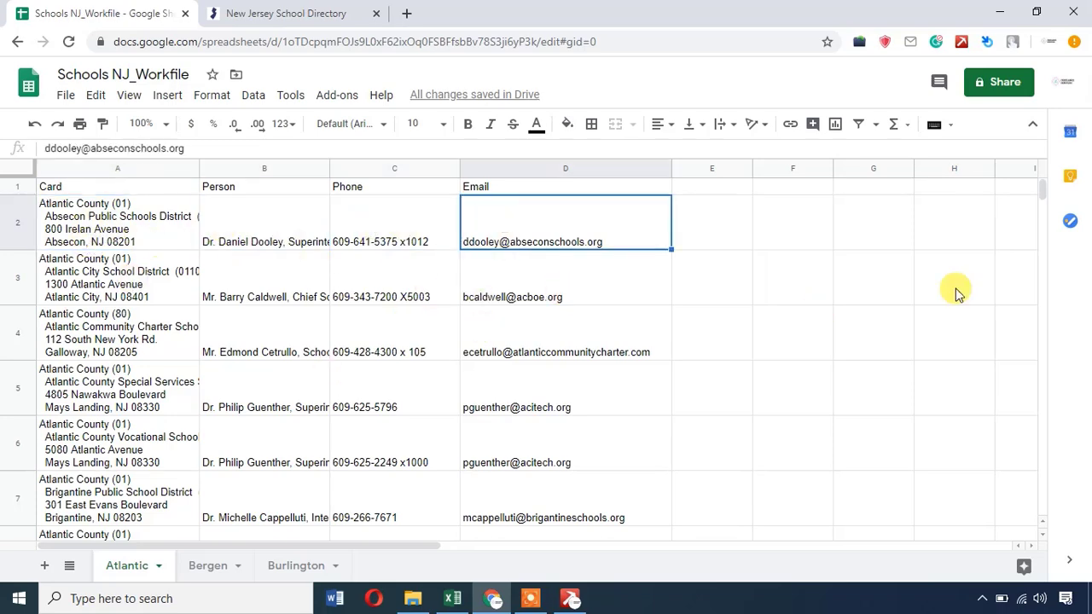
{"action": "left_click_drag", "start_coordinate": [1039, 195], "coordinate": [1043, 152]}
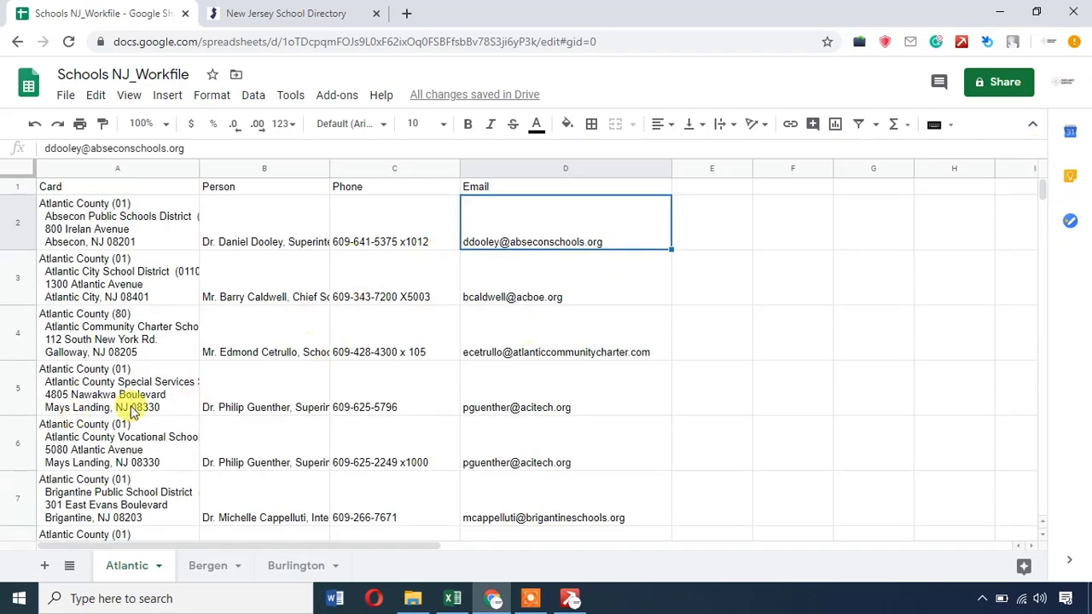
Switch to the New Jersey School Directory and search for public school districts in Bergen county.
{"action": "left_click", "coordinate": [236, 10]}
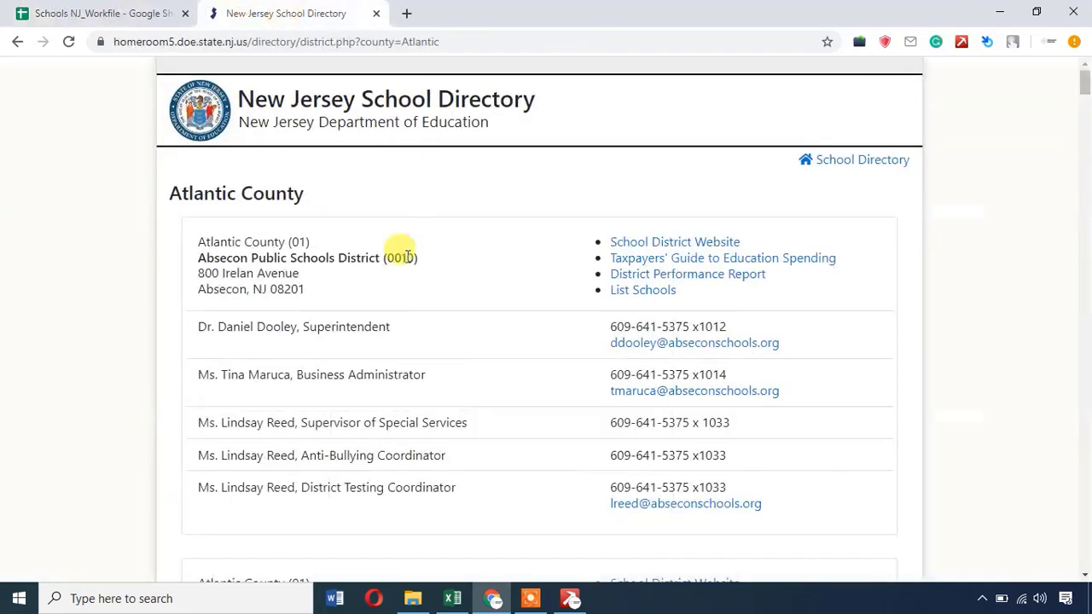
{"action": "left_click", "coordinate": [833, 170]}
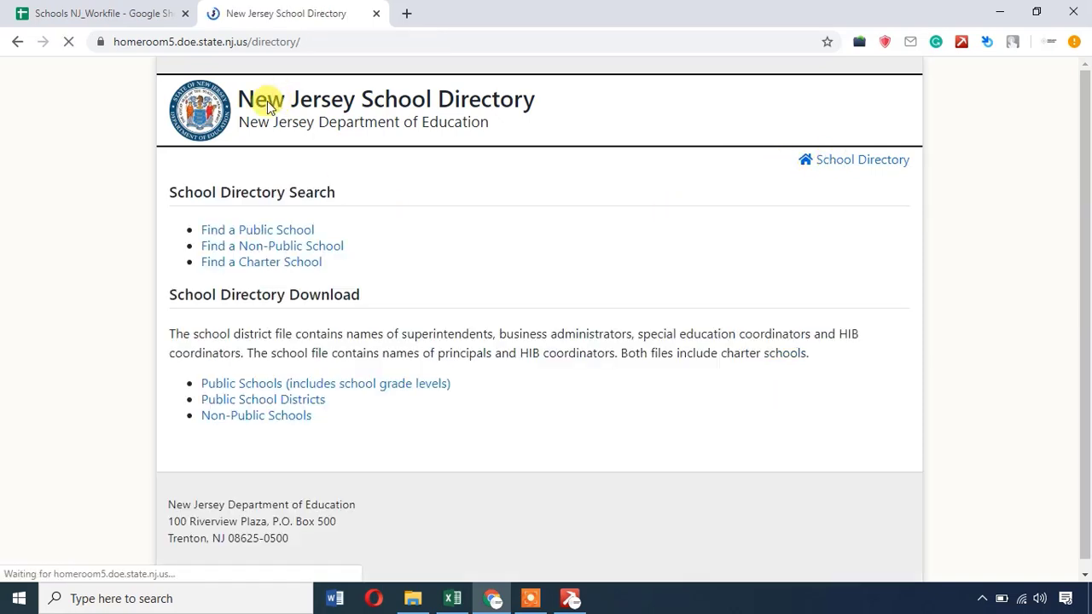
{"action": "left_click", "coordinate": [302, 231]}
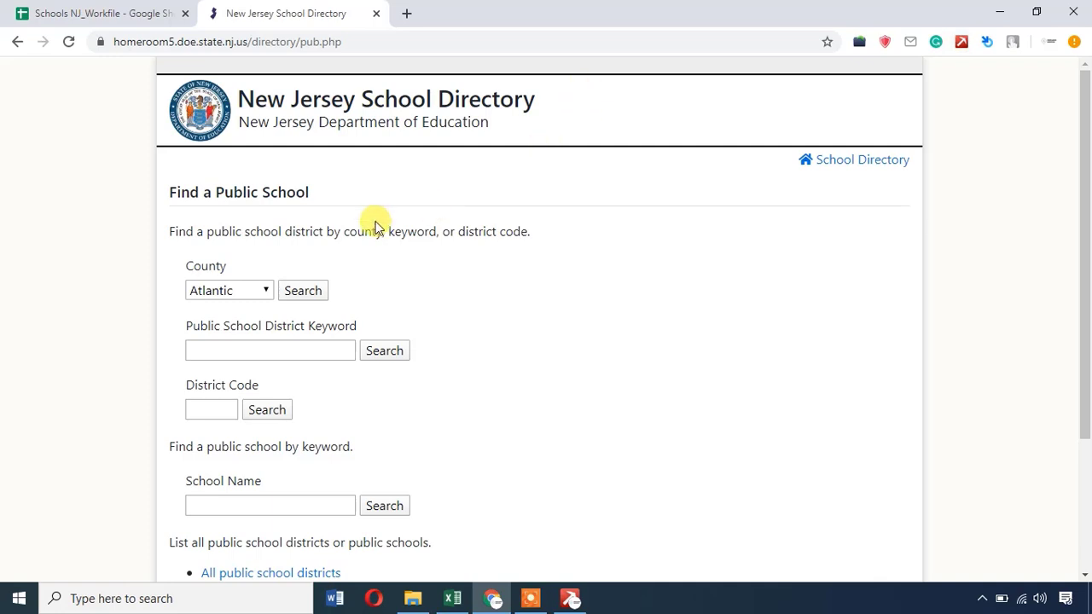
{"action": "left_click", "coordinate": [250, 293]}
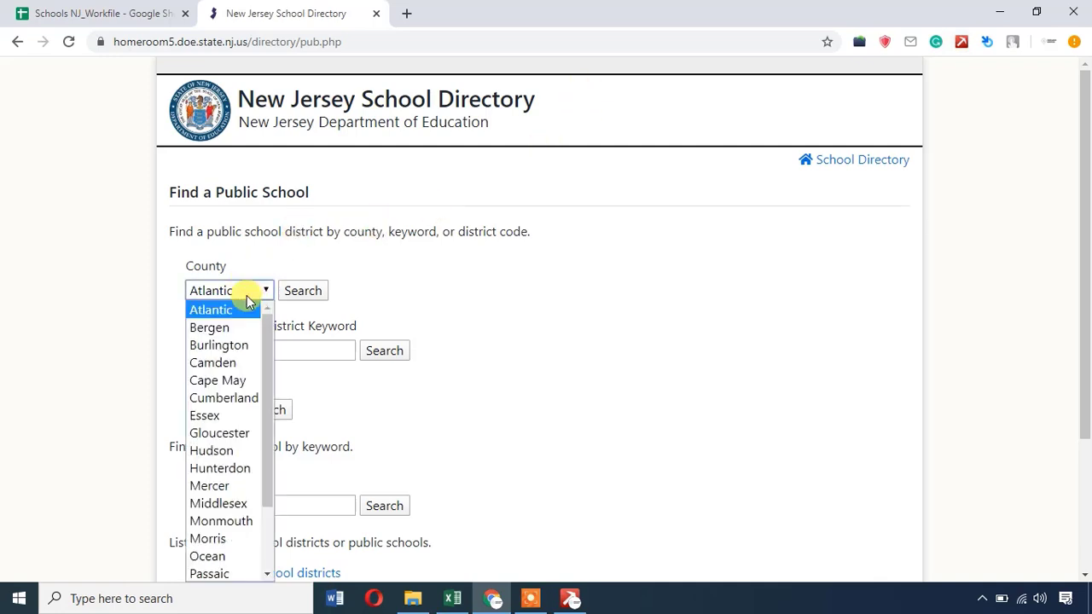
{"action": "left_click", "coordinate": [218, 330]}
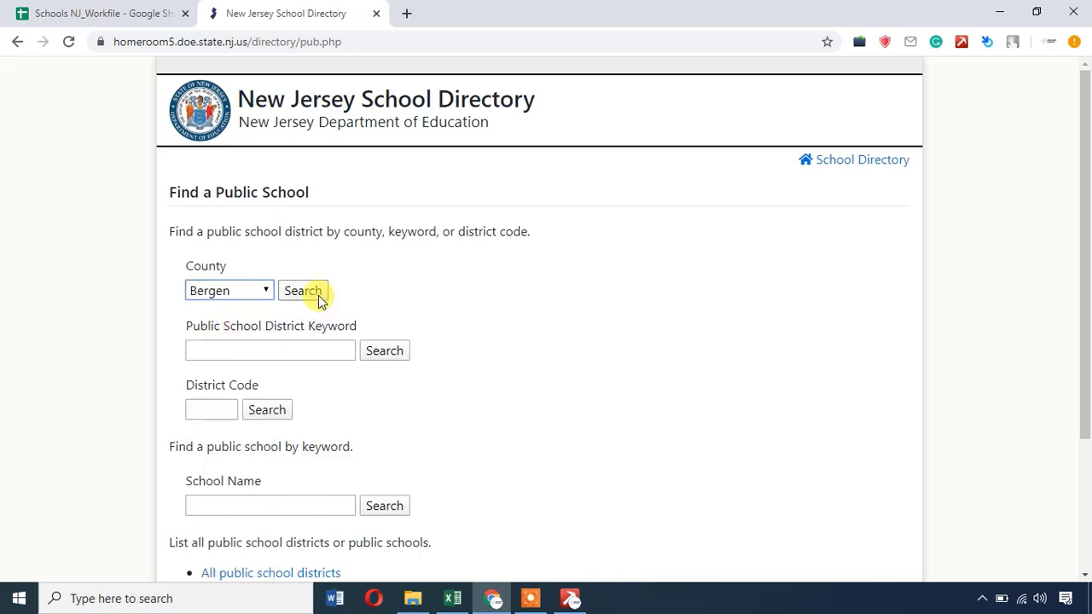
{"action": "left_click", "coordinate": [302, 290]}
Open the Bergen sheet of the Schools NJ_Workfile spreadsheet, and return to the Bergen County district listing in the directory.
{"action": "left_click", "coordinate": [148, 6]}
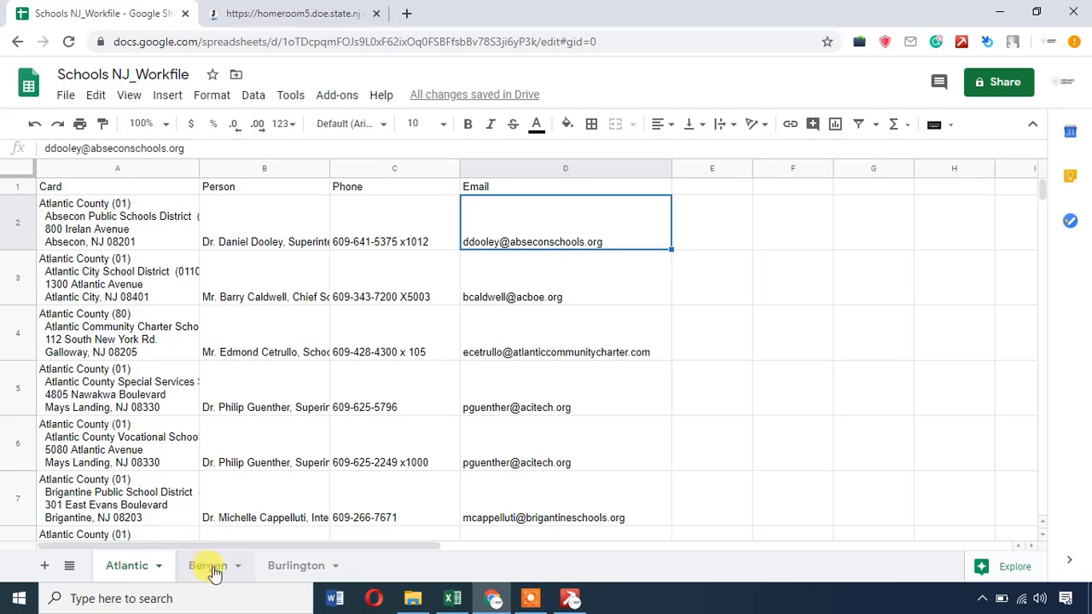
{"action": "left_click", "coordinate": [212, 566]}
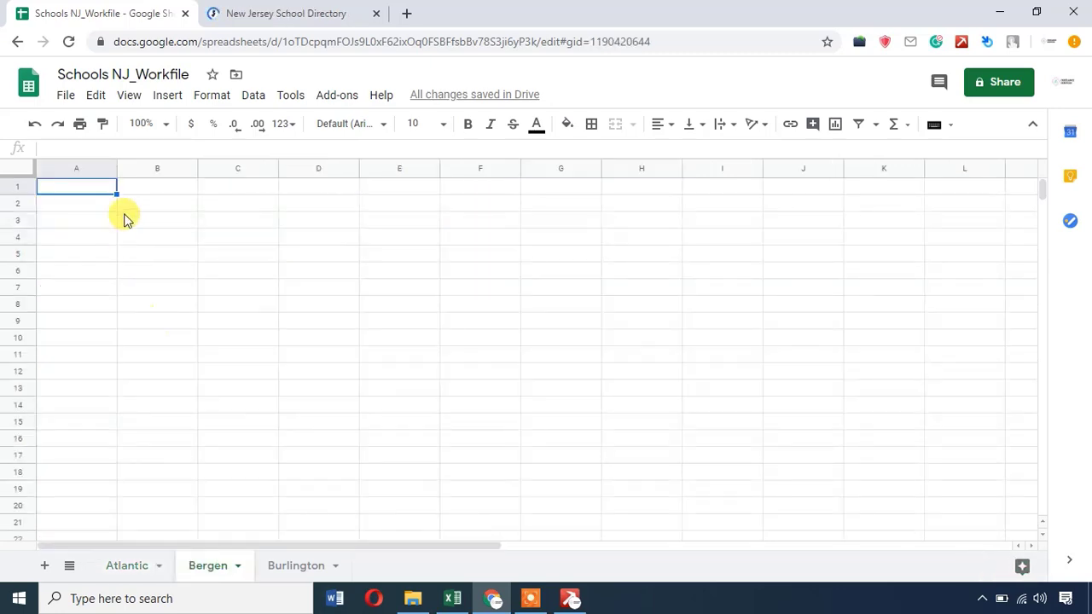
{"action": "left_click", "coordinate": [141, 183]}
{"action": "left_click", "coordinate": [315, 15]}
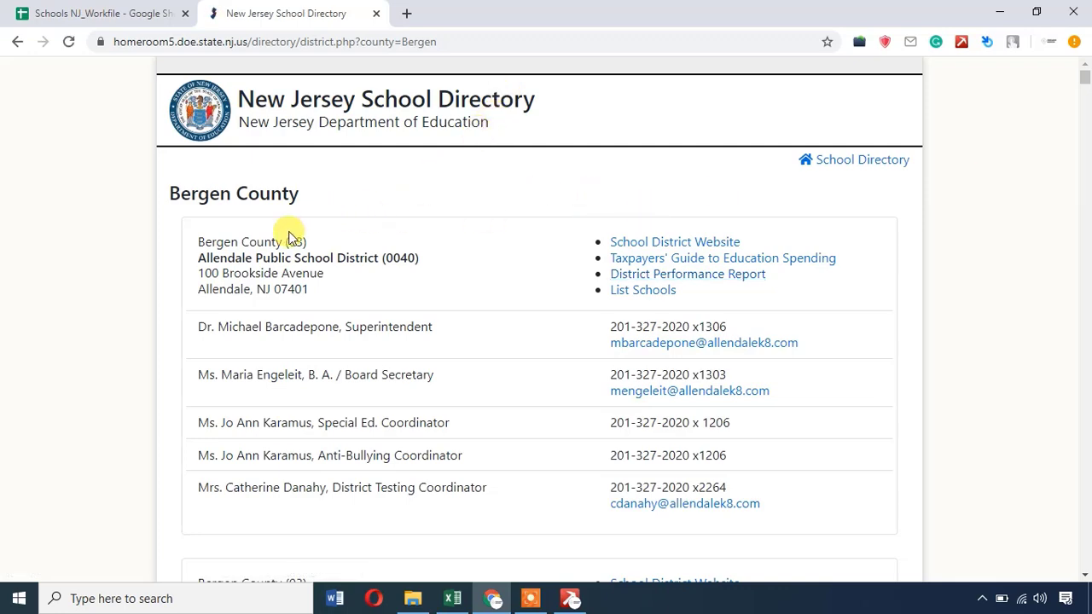
{"action": "scroll", "coordinate": [354, 317], "scroll_direction": "down", "scroll_amount": 1}
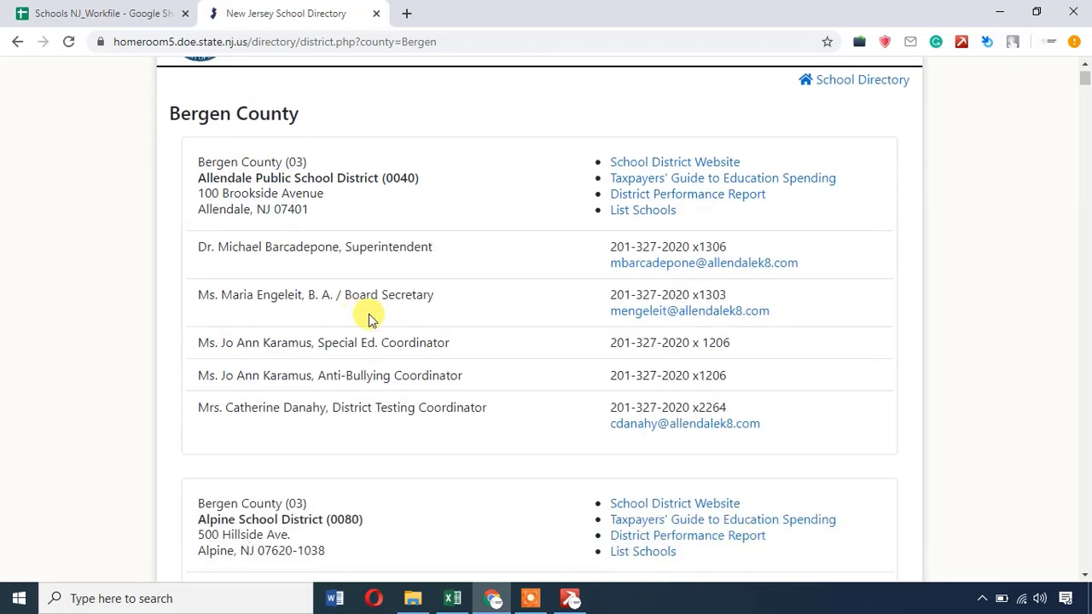
In Data Miner, clear the previously extracted rows and re-run the Homeroom5 recipe on the Bergen County page.
{"action": "left_click", "coordinate": [573, 599]}
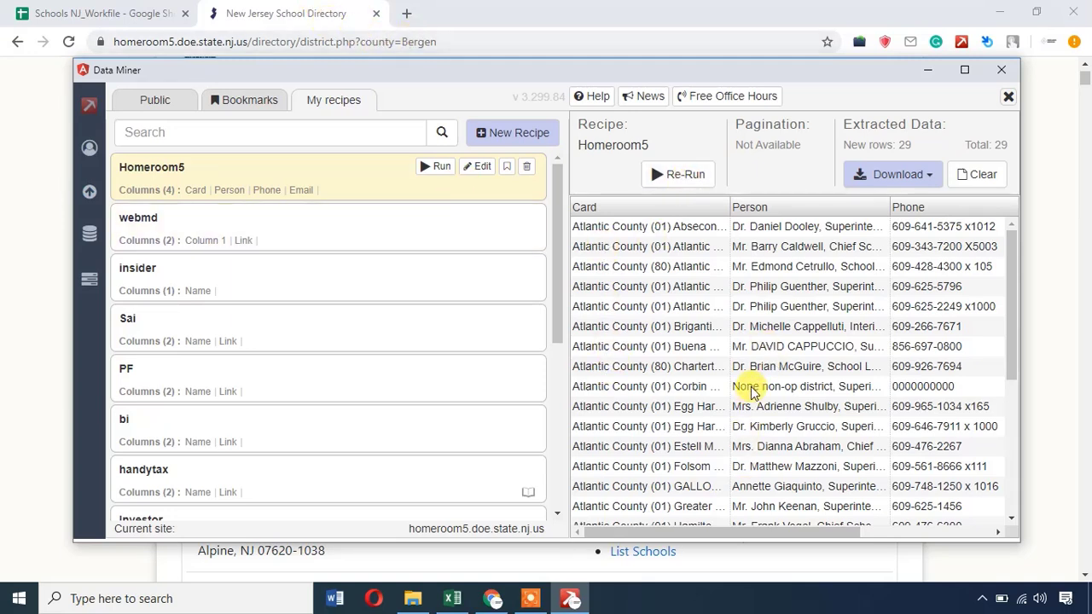
{"action": "left_click", "coordinate": [153, 13]}
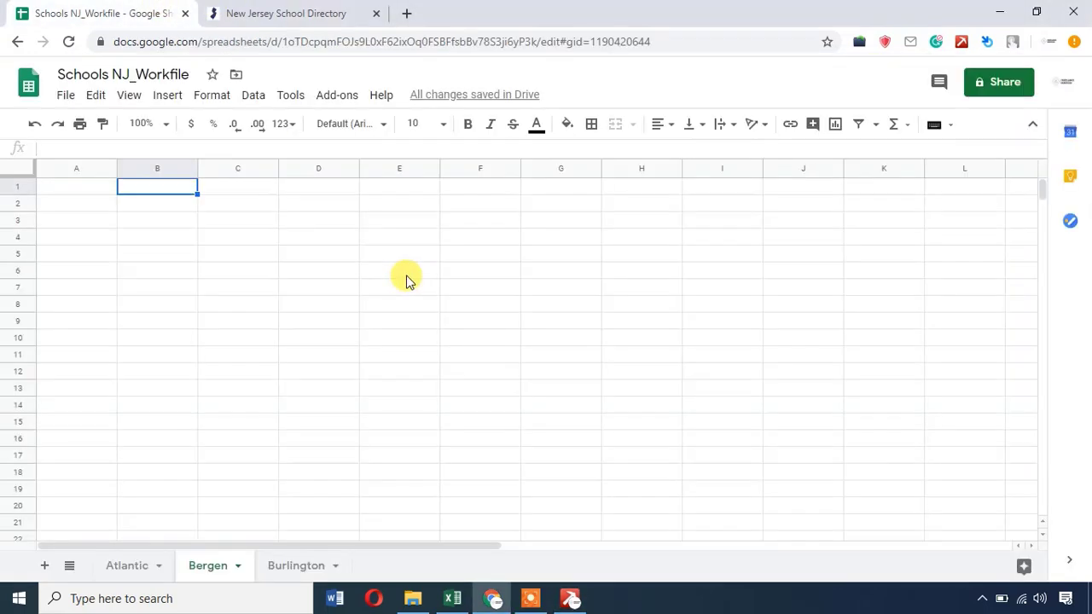
{"action": "left_click", "coordinate": [290, 11]}
{"action": "left_click", "coordinate": [572, 598]}
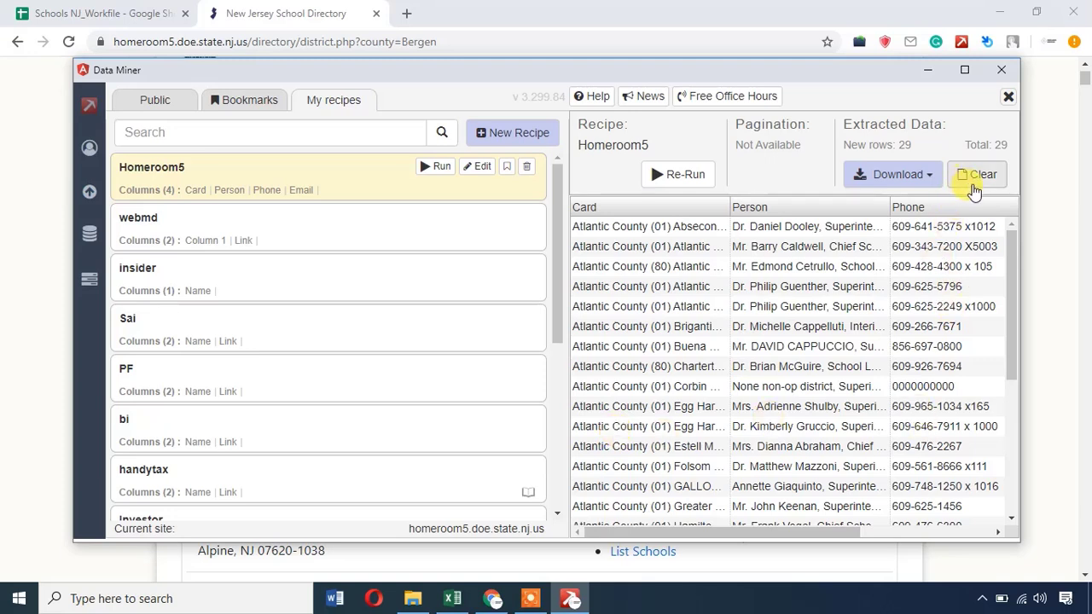
{"action": "left_click", "coordinate": [979, 183]}
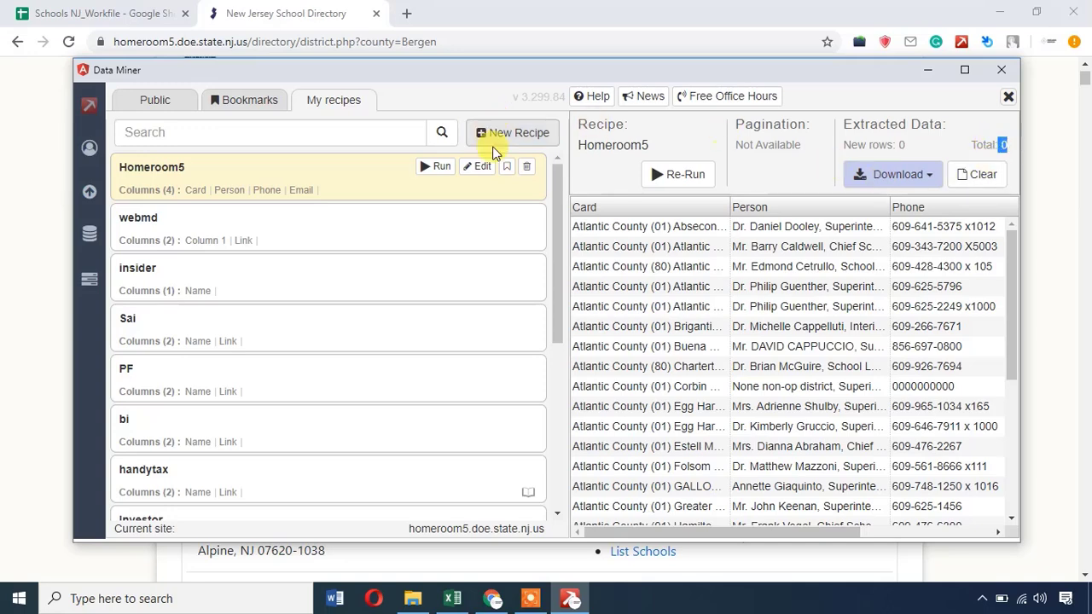
{"action": "left_click_drag", "start_coordinate": [484, 78], "coordinate": [459, 138]}
{"action": "left_click", "coordinate": [303, 10]}
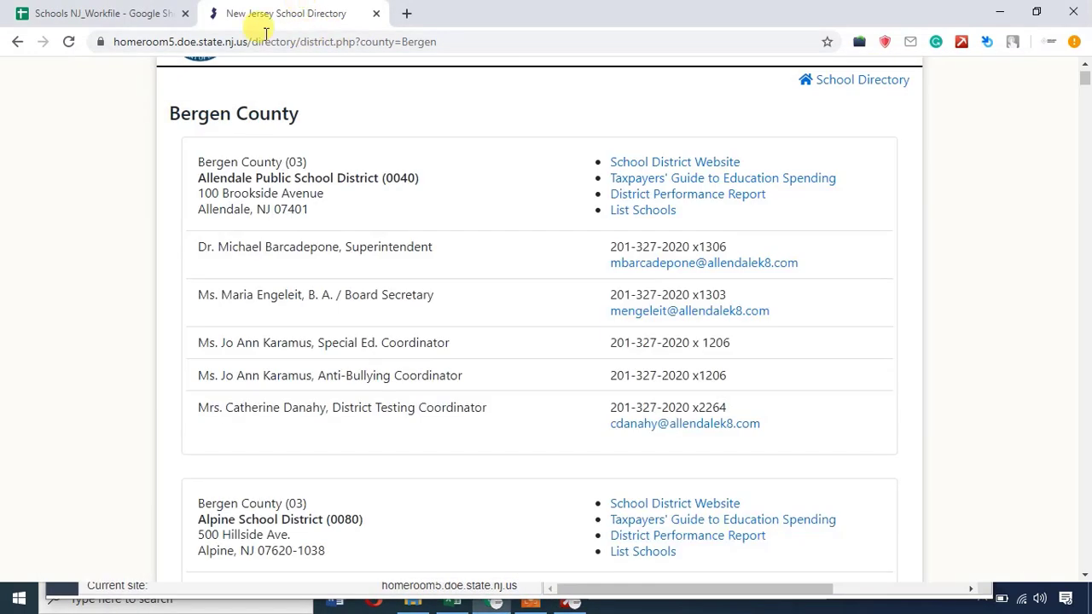
{"action": "left_click", "coordinate": [577, 602]}
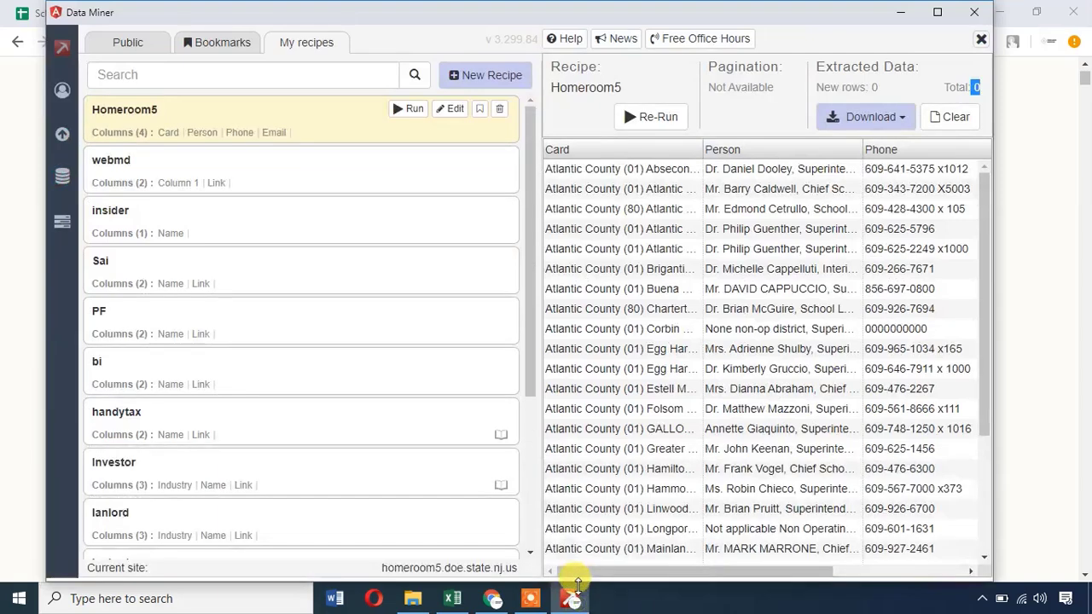
{"action": "left_click", "coordinate": [656, 120]}
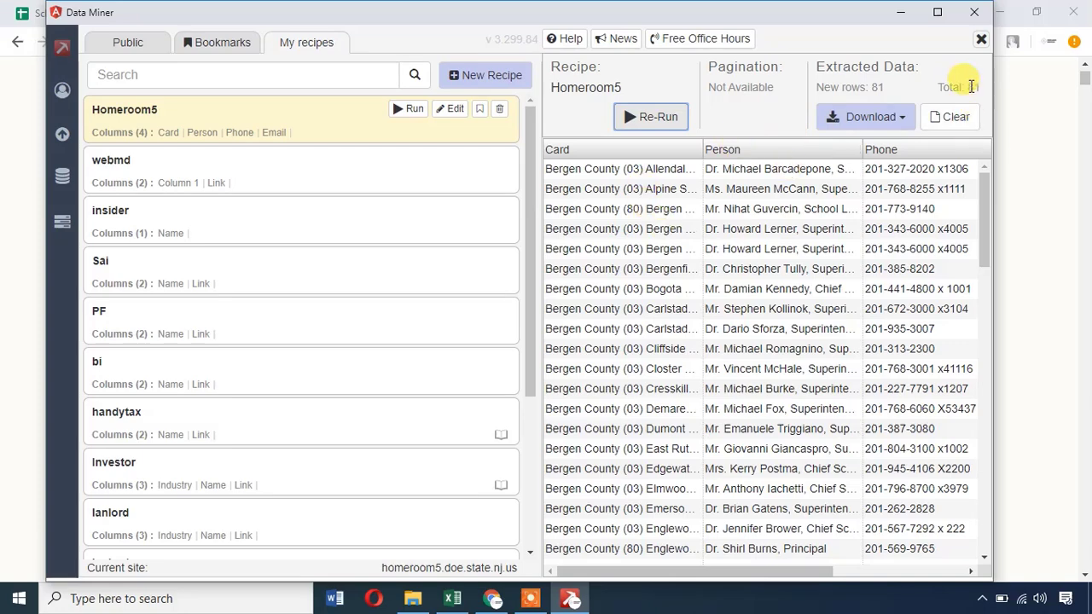
Copy the extracted Bergen County data to the clipboard and paste it at cell A1 of the Bergen sheet.
{"action": "left_click", "coordinate": [976, 86]}
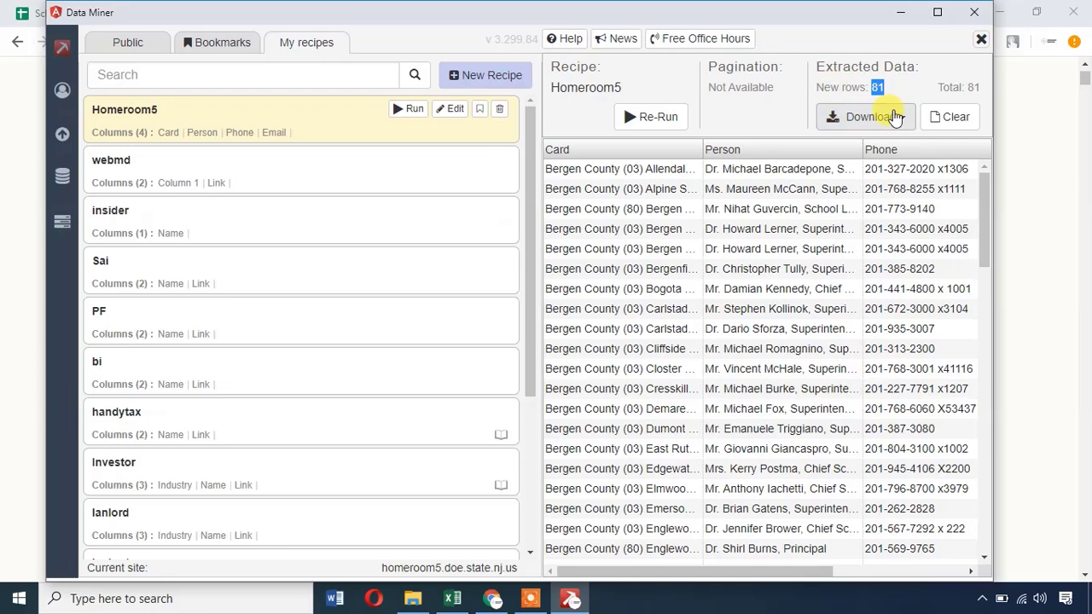
{"action": "left_click", "coordinate": [892, 117]}
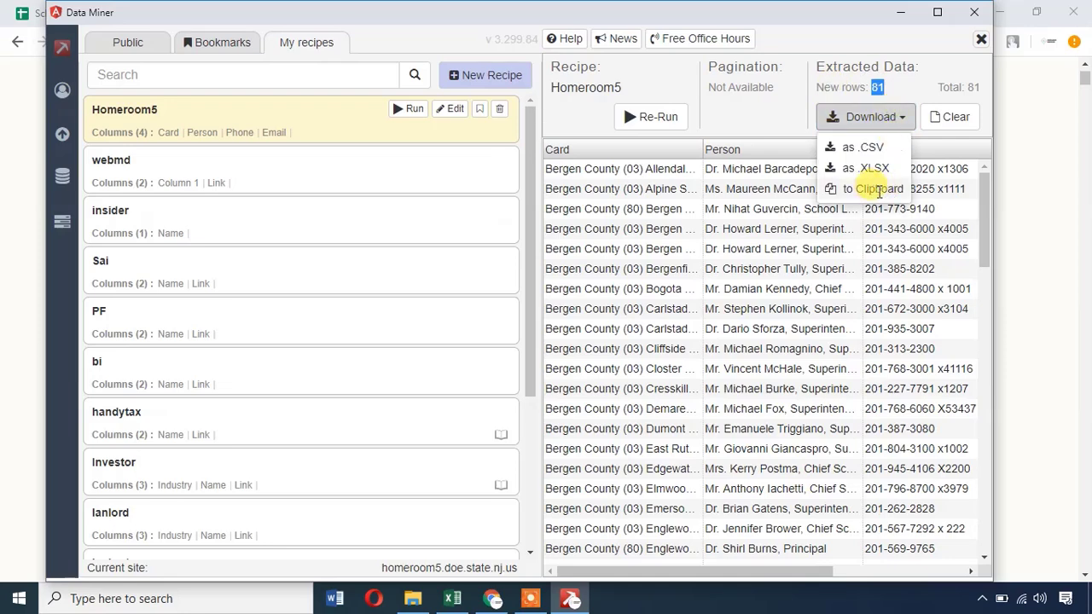
{"action": "left_click", "coordinate": [879, 189]}
{"action": "left_click", "coordinate": [902, 12]}
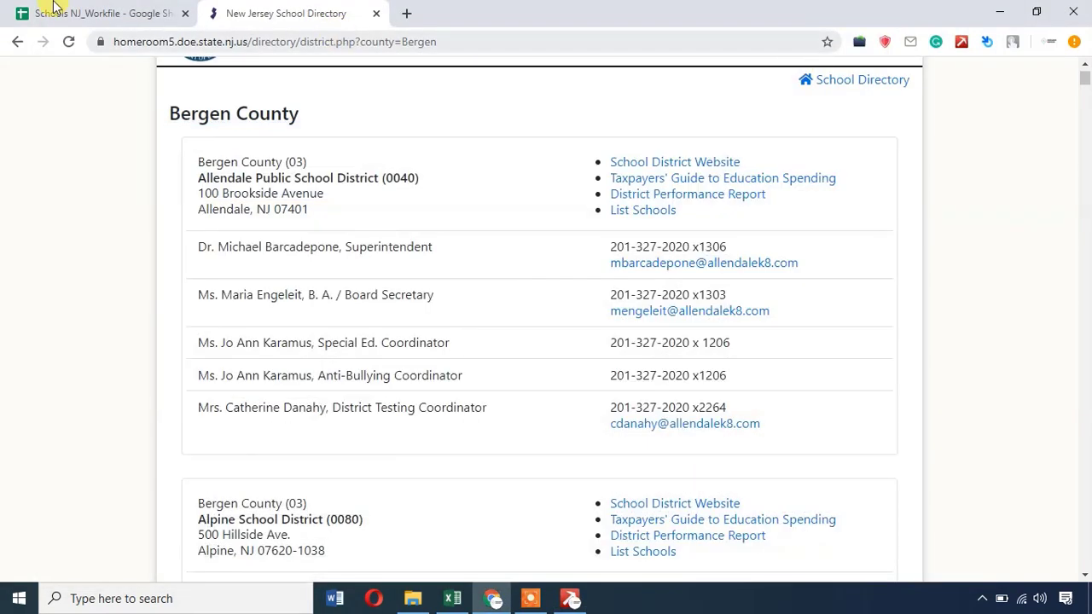
{"action": "left_click", "coordinate": [34, 11]}
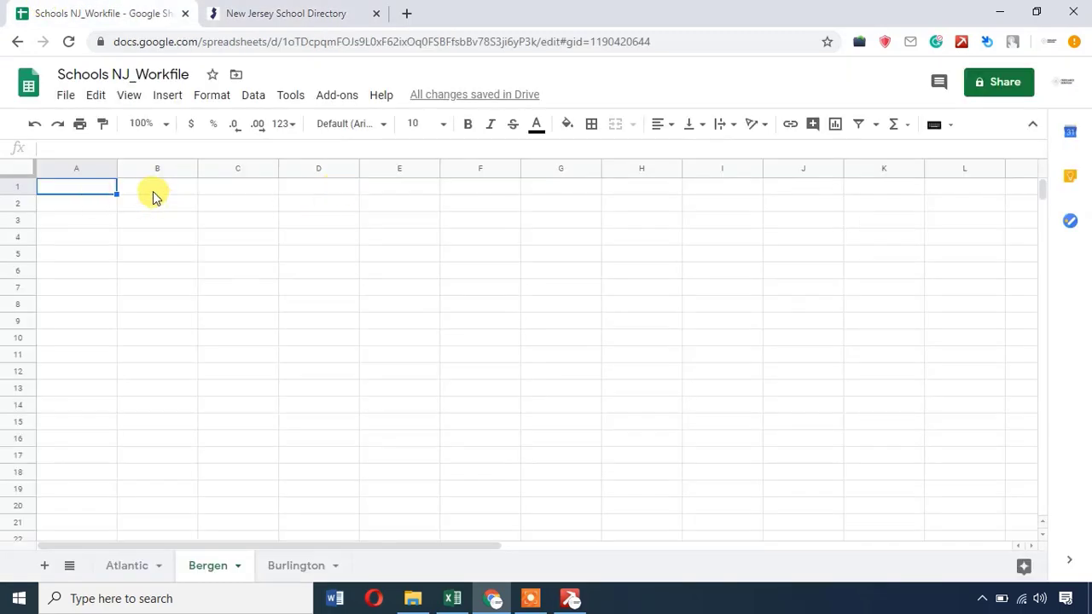
{"action": "left_click", "coordinate": [154, 196]}
{"action": "left_click", "coordinate": [99, 196]}
{"action": "key", "text": "ctrl+v"}
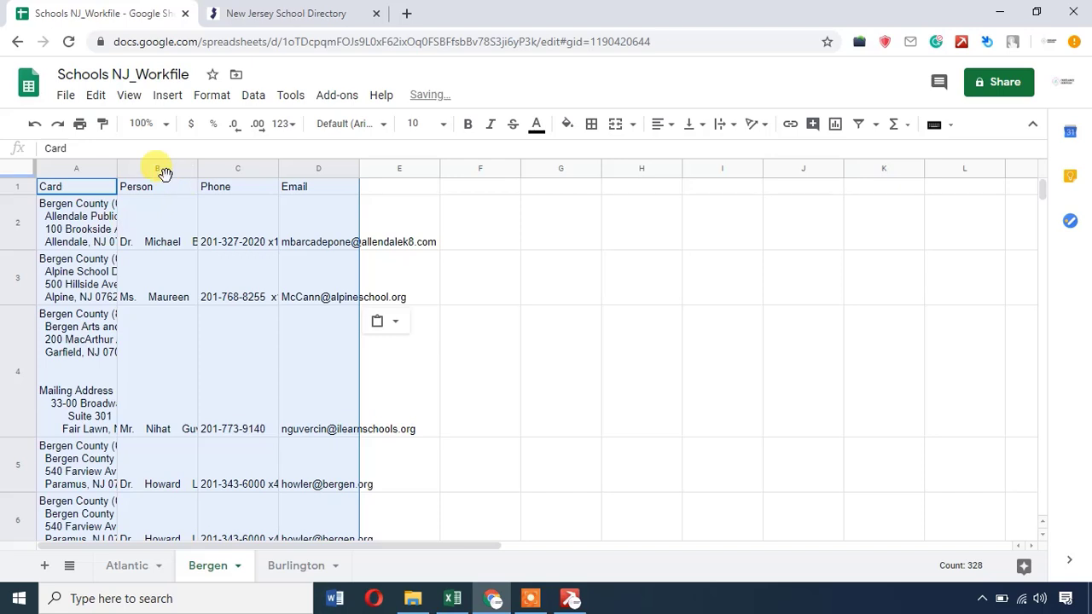
Remove the extra spaces in the Person column of the Bergen sheet with Find and replace, replacing all occurrences.
{"action": "left_click", "coordinate": [165, 174]}
{"action": "left_click", "coordinate": [96, 95]}
{"action": "left_click", "coordinate": [154, 376]}
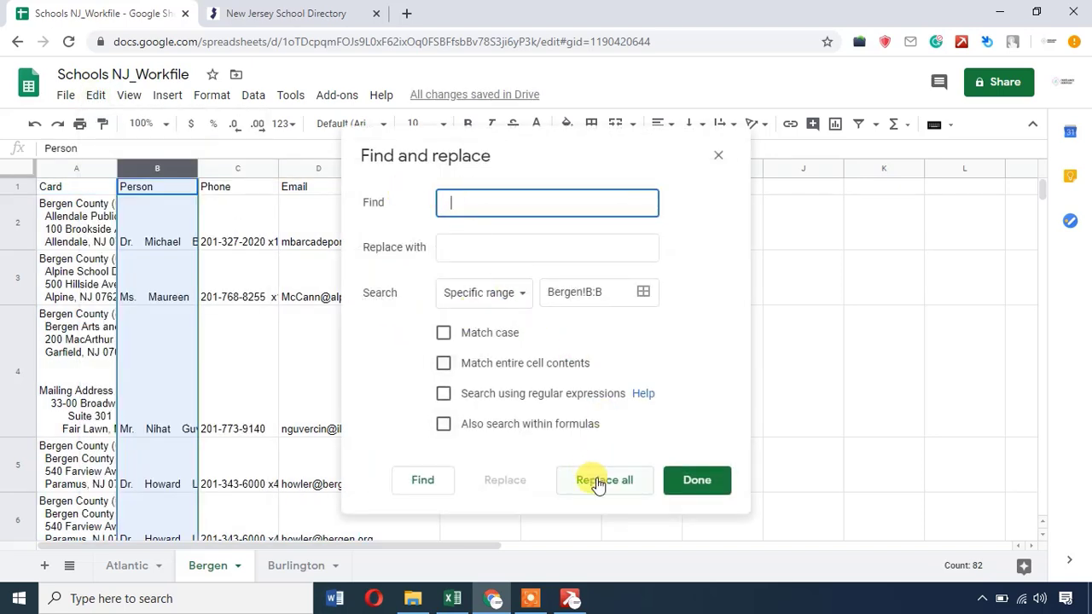
{"action": "left_click", "coordinate": [597, 483]}
{"action": "left_click", "coordinate": [682, 486]}
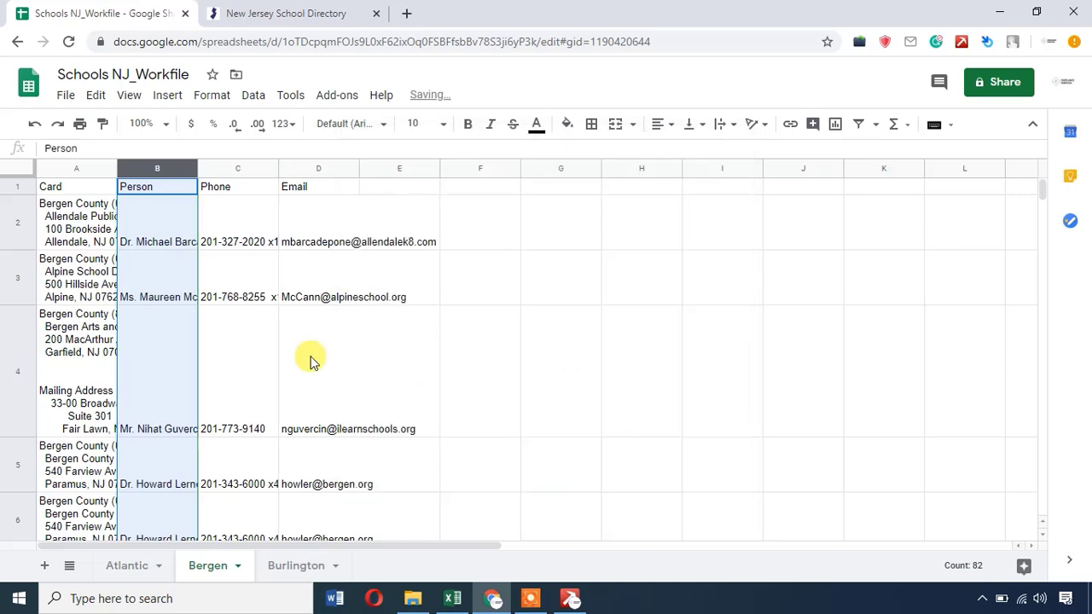
{"action": "left_click", "coordinate": [310, 357]}
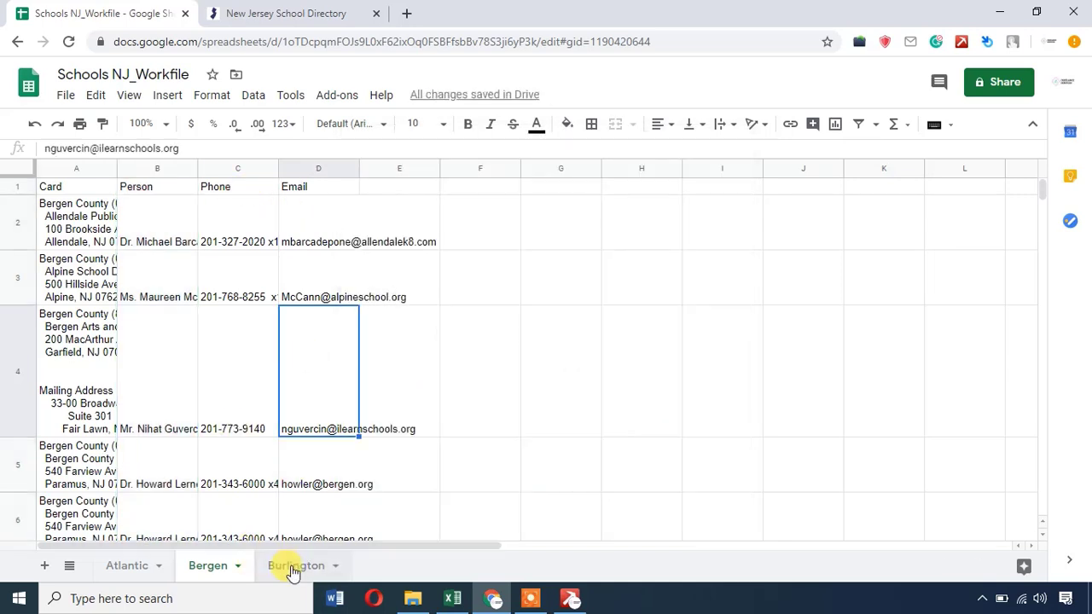
Return to the school directory's public school search and list the districts of Burlington county.
{"action": "left_click", "coordinate": [307, 11]}
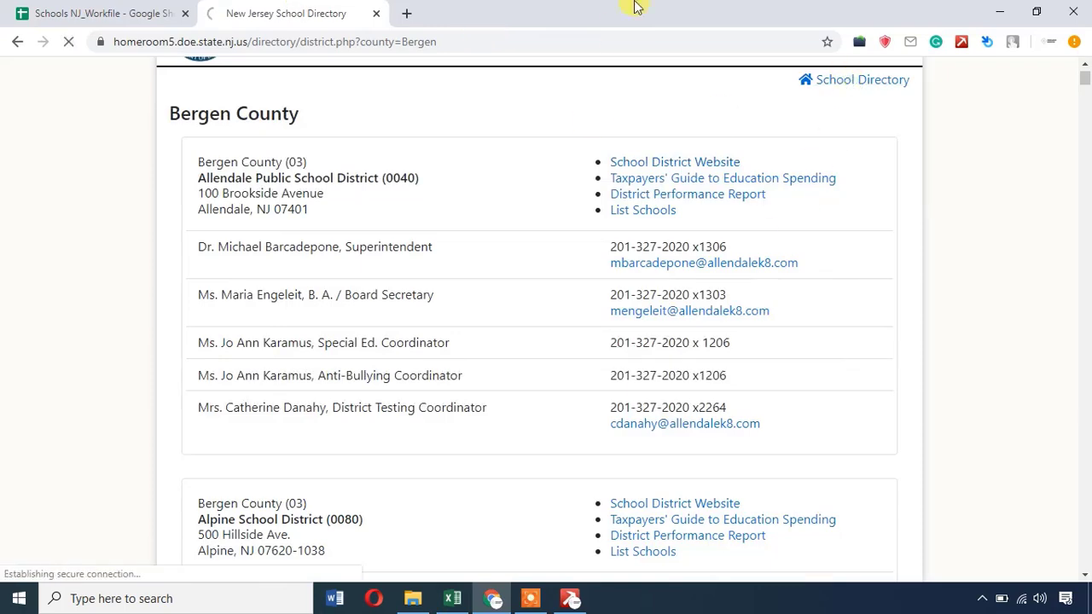
{"action": "left_click", "coordinate": [301, 227]}
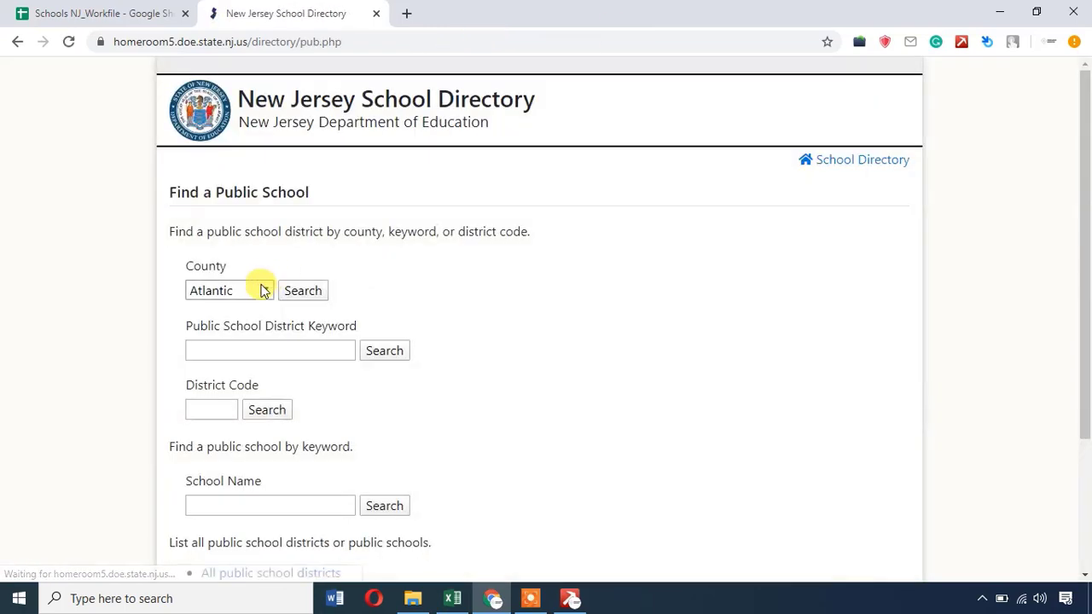
{"action": "left_click", "coordinate": [263, 290]}
{"action": "left_click", "coordinate": [226, 337]}
{"action": "left_click", "coordinate": [303, 291]}
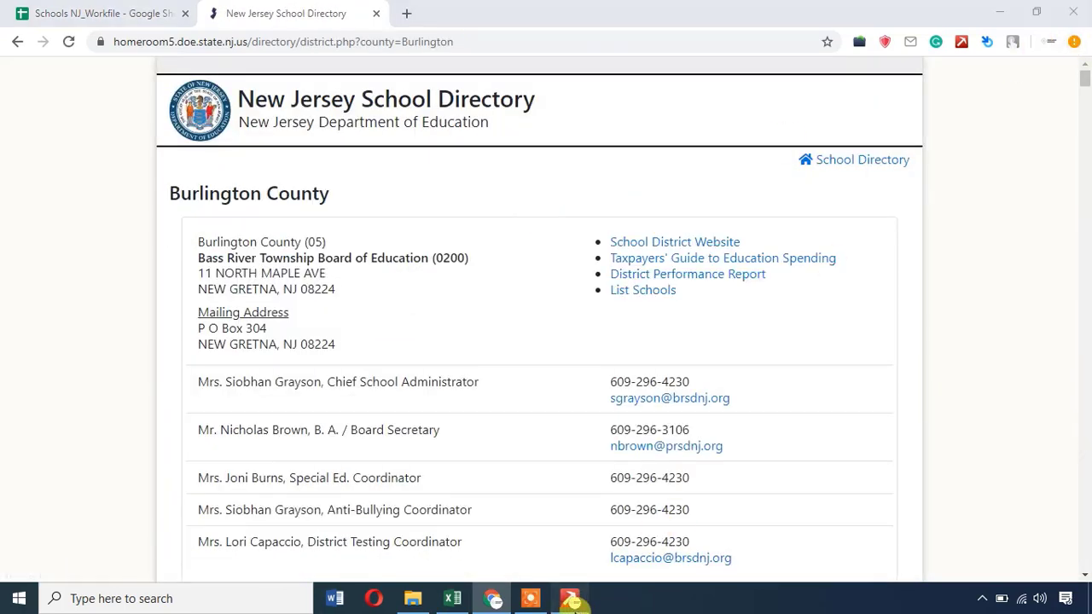
Extract the Burlington County districts with the Homeroom5 recipe and paste the copied data at cell A1 of the Burlington sheet.
{"action": "left_click", "coordinate": [570, 600]}
{"action": "left_click", "coordinate": [871, 114]}
{"action": "left_click", "coordinate": [841, 186]}
{"action": "left_click", "coordinate": [223, 7]}
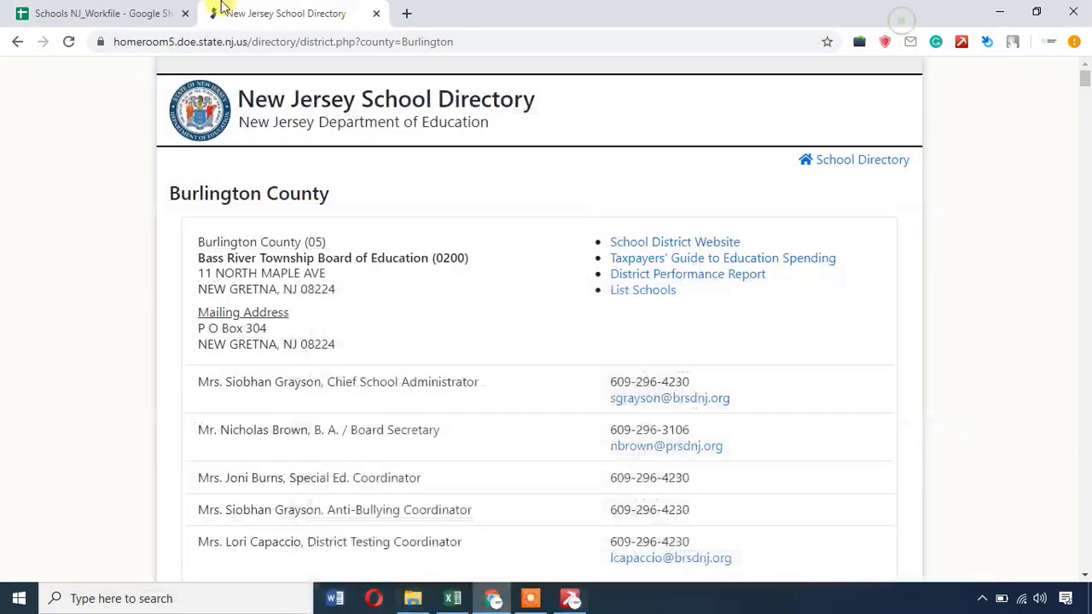
{"action": "left_click", "coordinate": [102, 13]}
{"action": "key", "text": "ctrl+v"}
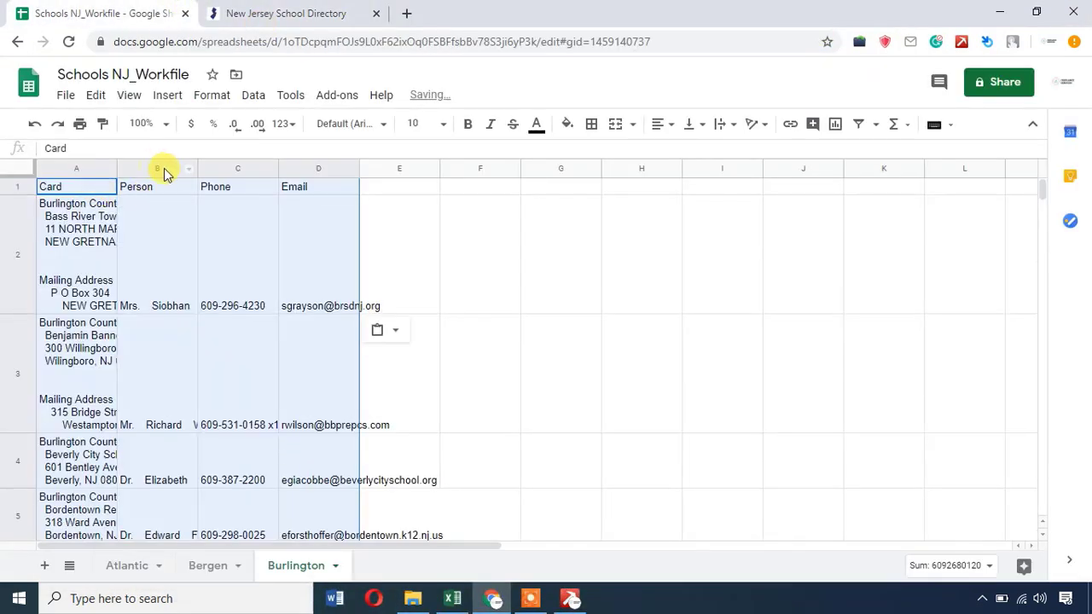
Remove the extra spaces in the Person column of the Burlington sheet with Find and replace, replacing all occurrences.
{"action": "left_click", "coordinate": [163, 168]}
{"action": "left_click", "coordinate": [96, 94]}
{"action": "left_click", "coordinate": [176, 378]}
{"action": "left_click", "coordinate": [604, 484]}
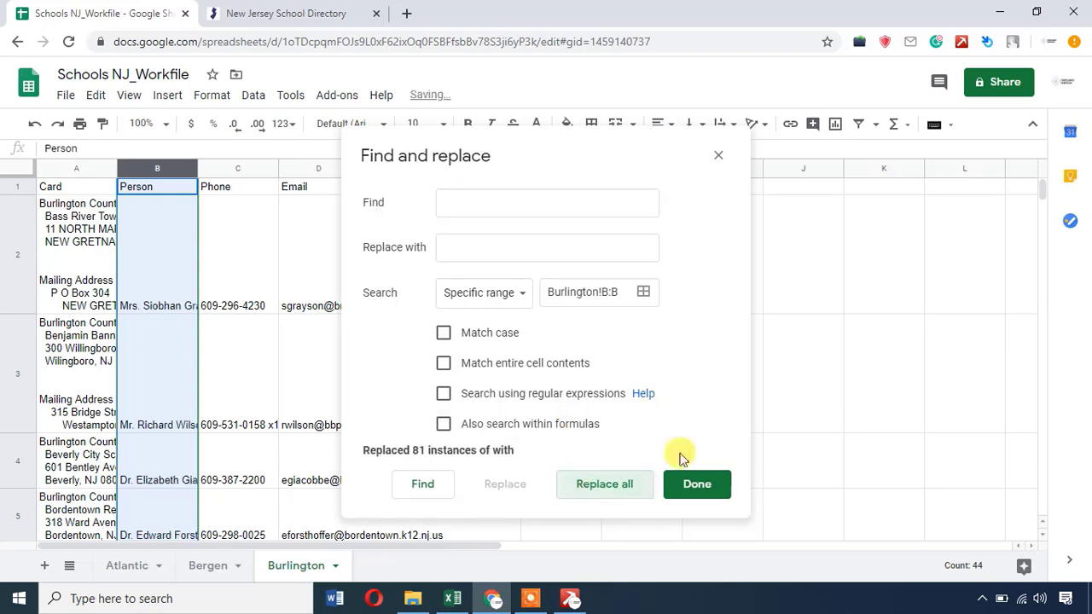
{"action": "left_click", "coordinate": [695, 484]}
Widen the Card column of the Burlington sheet so that more of each district's address shows.
{"action": "left_click", "coordinate": [85, 169]}
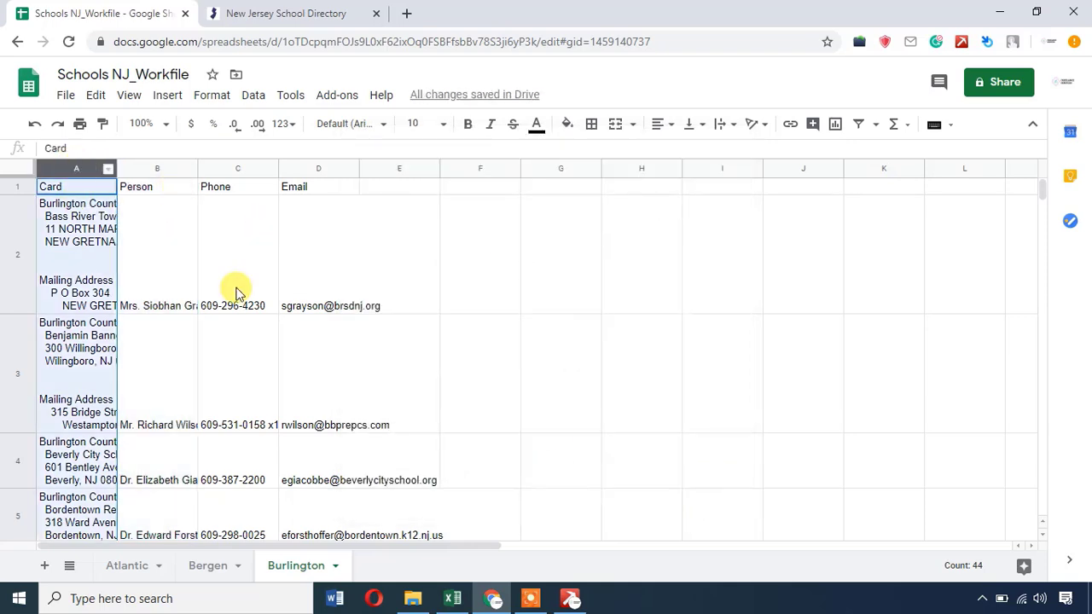
{"action": "left_click_drag", "start_coordinate": [126, 171], "coordinate": [179, 171]}
{"action": "left_click", "coordinate": [118, 257]}
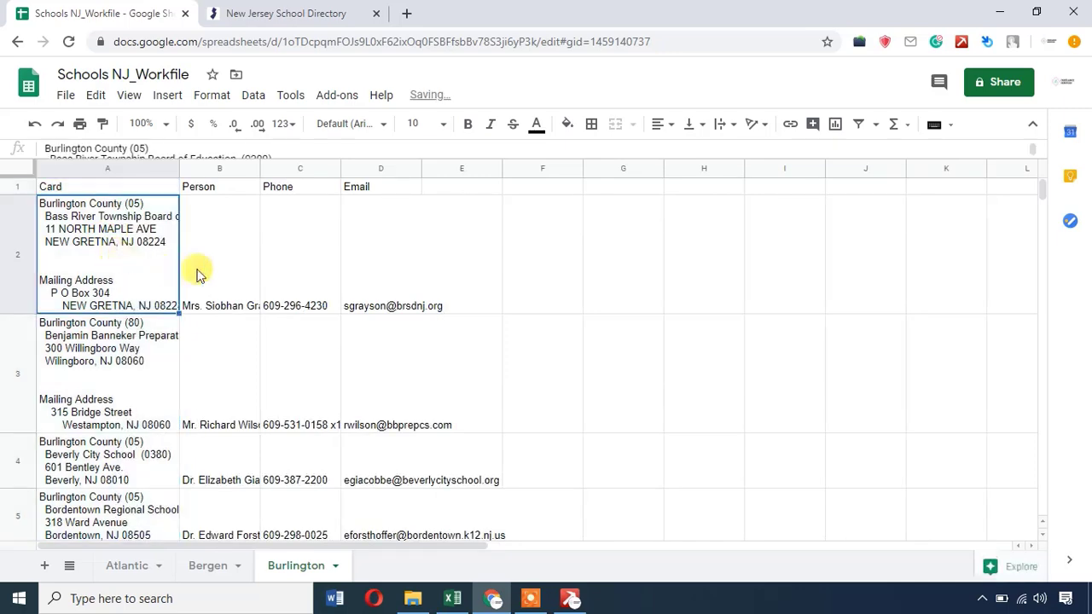
Review the rows extracted for Burlington County in Data Miner alongside the county's directory listing.
{"action": "left_click", "coordinate": [256, 10]}
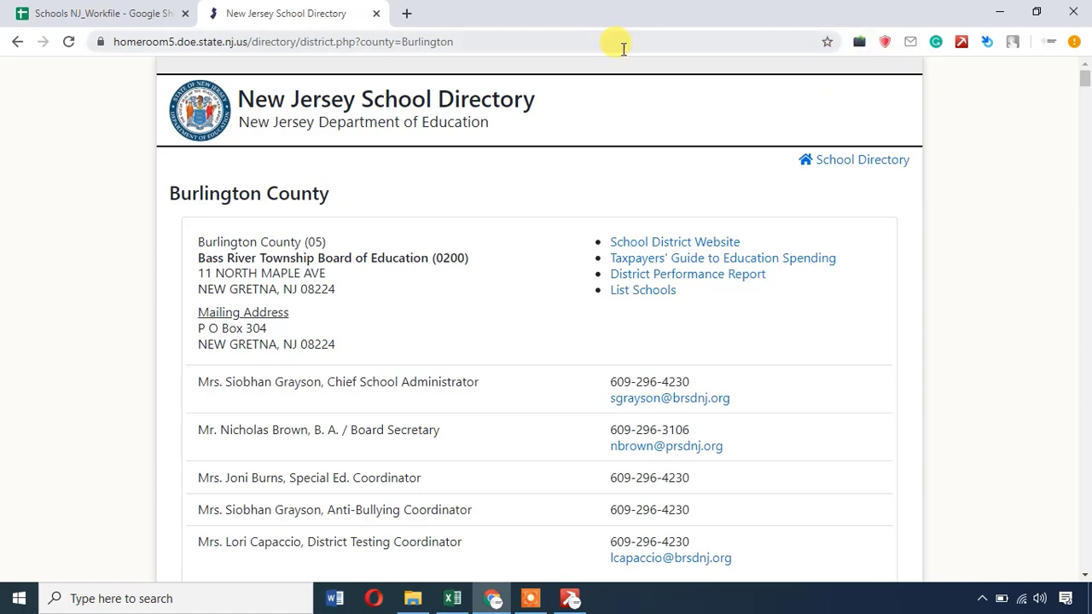
{"action": "left_click", "coordinate": [582, 600]}
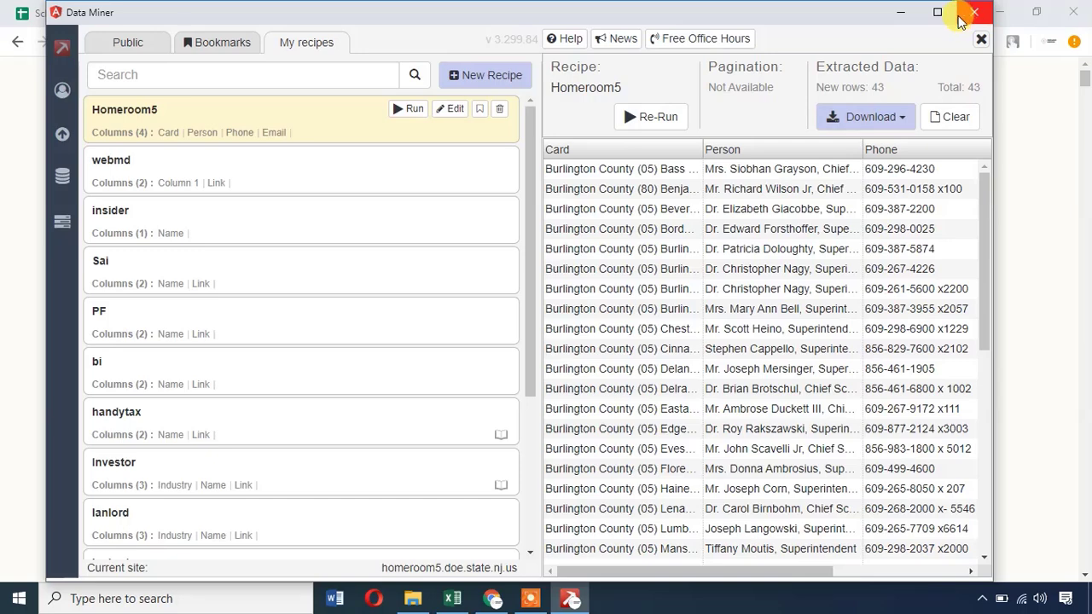
{"action": "left_click_drag", "start_coordinate": [268, 12], "coordinate": [347, 63]}
{"action": "left_click", "coordinate": [265, 8]}
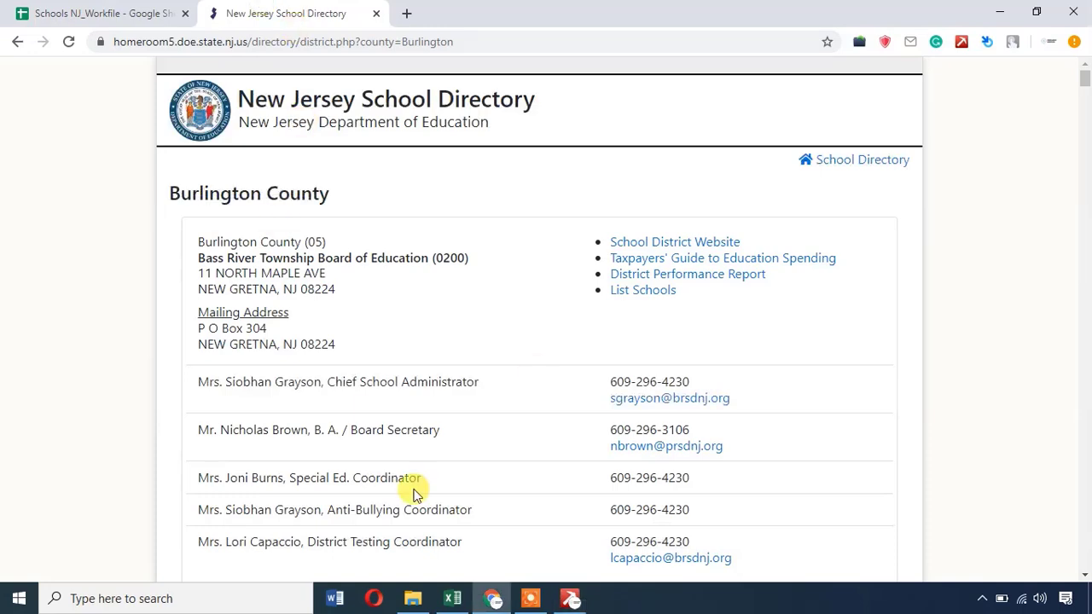
Open the Data Miner account page and examine the subscription plan, monthly scrape limit and usage history.
{"action": "left_click", "coordinate": [570, 597]}
{"action": "left_click", "coordinate": [585, 7]}
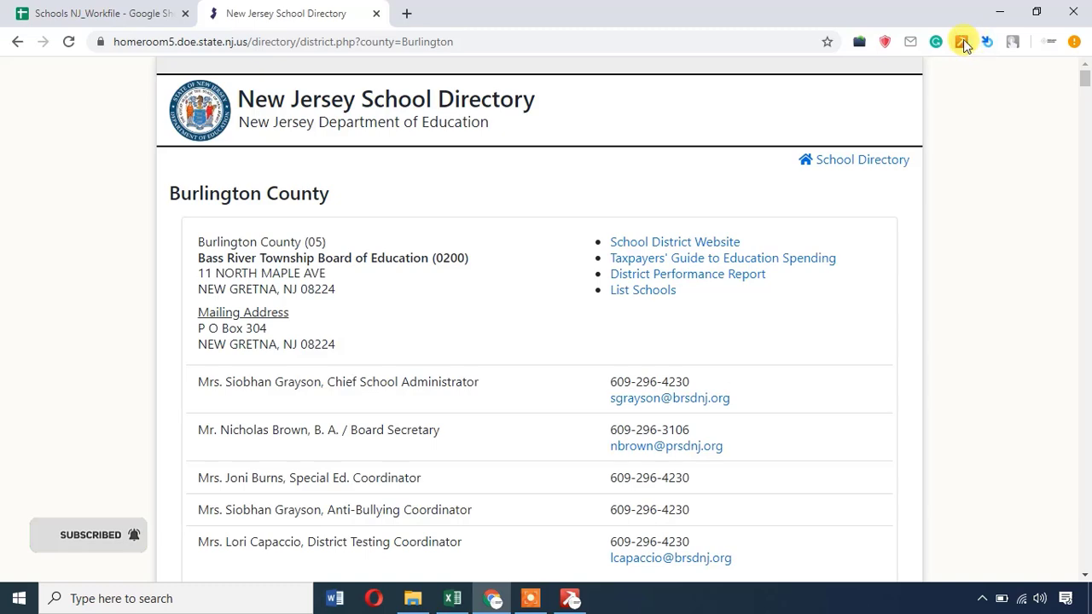
{"action": "left_click", "coordinate": [570, 598]}
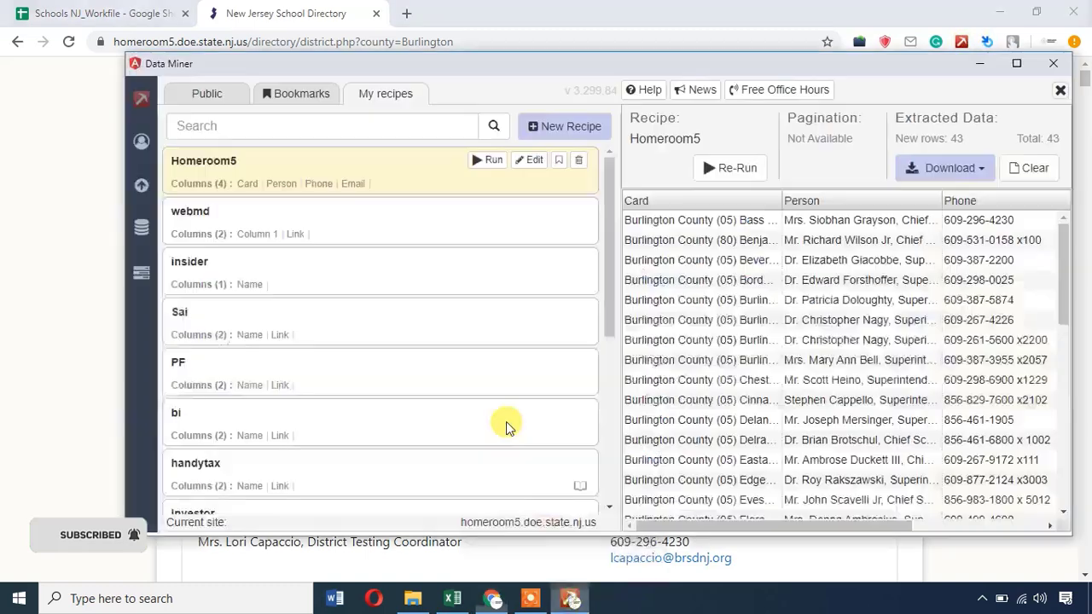
{"action": "mouse_move", "coordinate": [607, 220]}
{"action": "left_mouse_down"}
{"action": "mouse_move", "coordinate": [611, 232]}
{"action": "mouse_move", "coordinate": [612, 213]}
{"action": "left_mouse_up"}
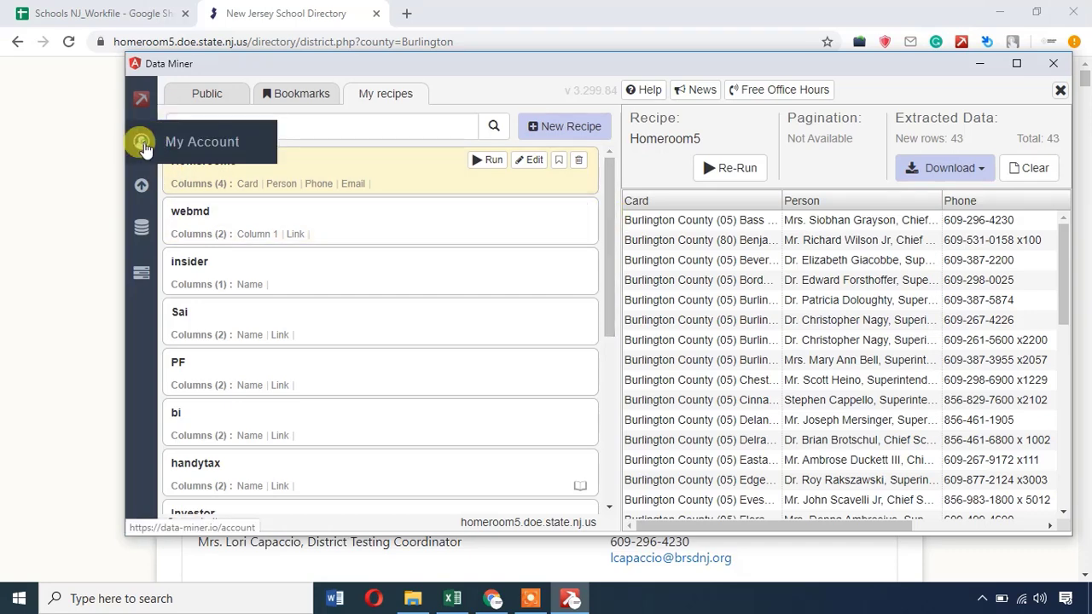
{"action": "left_click", "coordinate": [142, 144]}
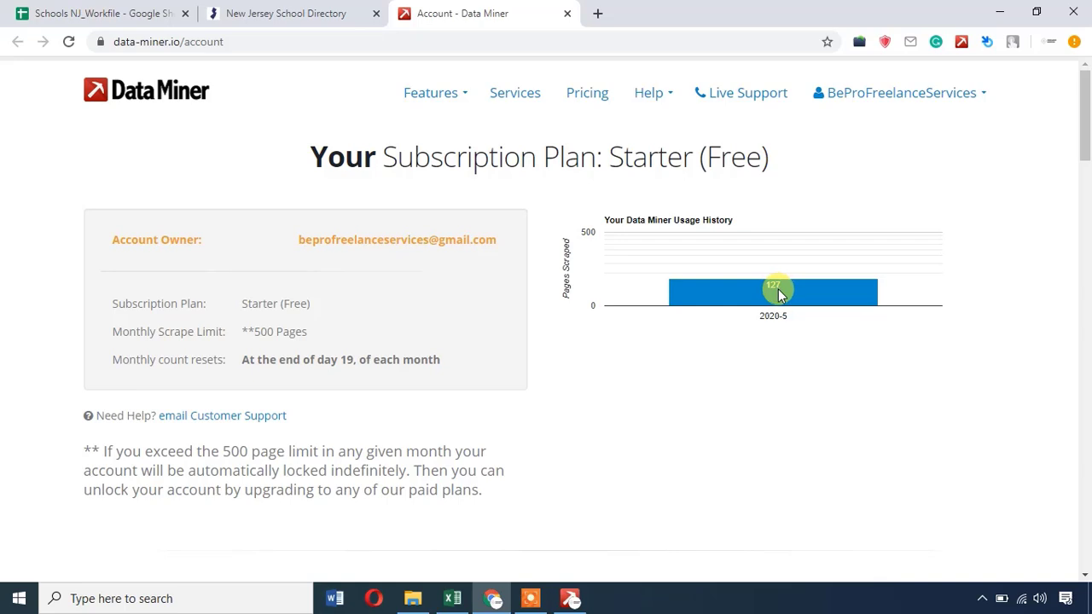
{"action": "mouse_move", "coordinate": [760, 293]}
Compare the prices and monthly page limits of the Data Miner subscription plans and return to the Burlington County directory page.
{"action": "scroll", "coordinate": [418, 302], "scroll_direction": "down", "scroll_amount": 5}
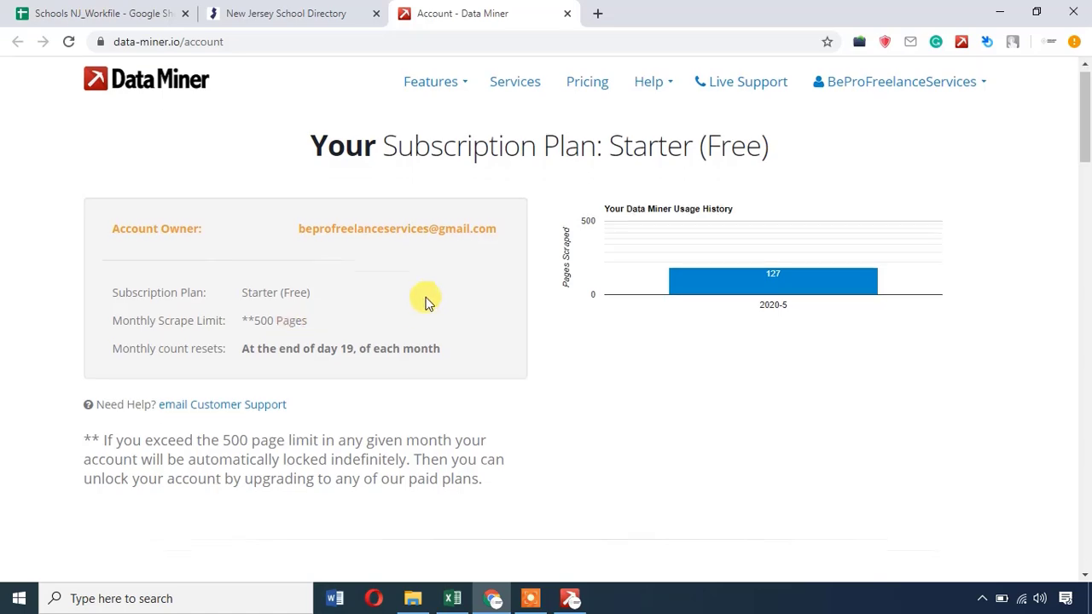
{"action": "scroll", "coordinate": [516, 176], "scroll_direction": "up", "scroll_amount": 1}
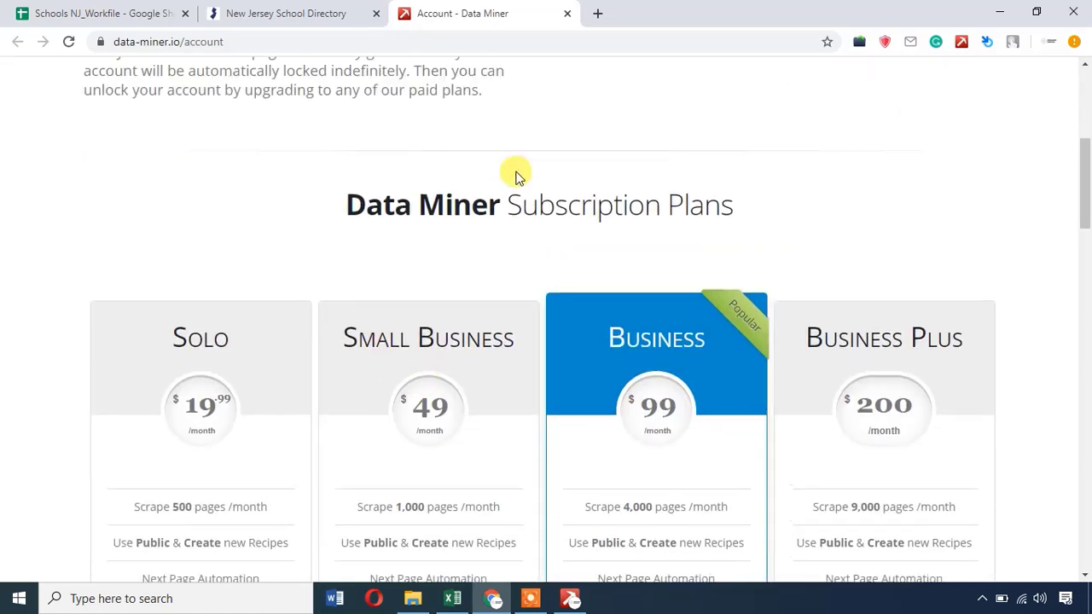
{"action": "scroll", "coordinate": [516, 176], "scroll_direction": "down", "scroll_amount": 2}
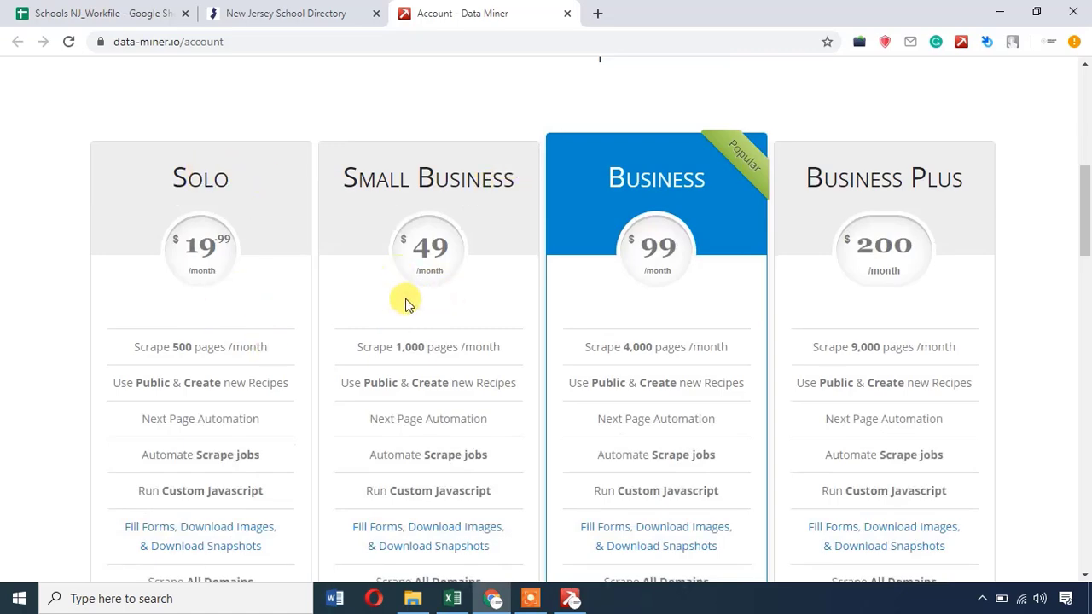
{"action": "scroll", "coordinate": [431, 290], "scroll_direction": "down", "scroll_amount": 1}
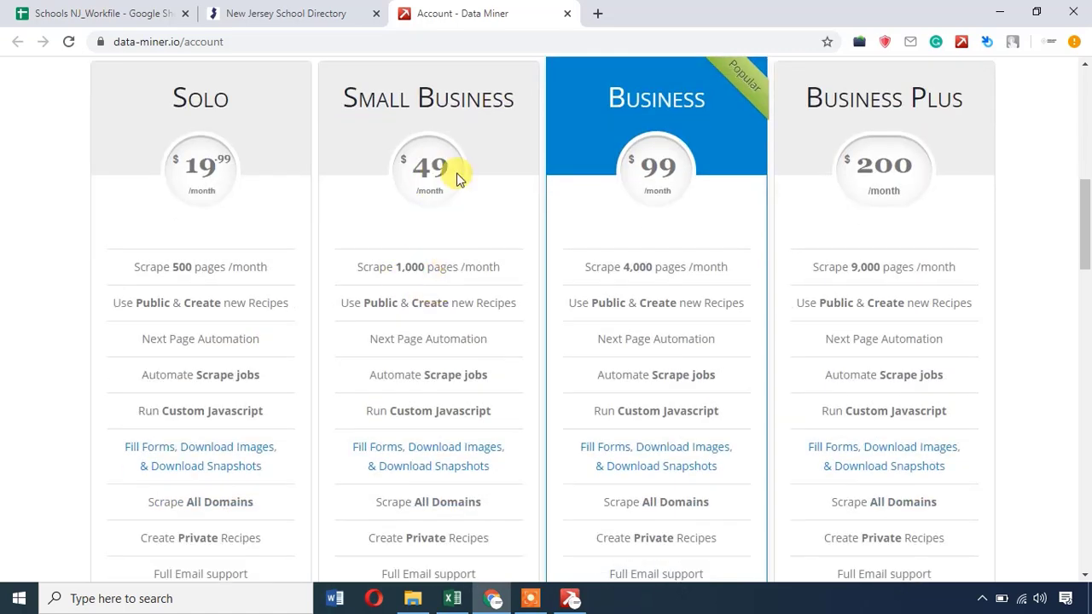
{"action": "scroll", "coordinate": [566, 339], "scroll_direction": "up", "scroll_amount": 1}
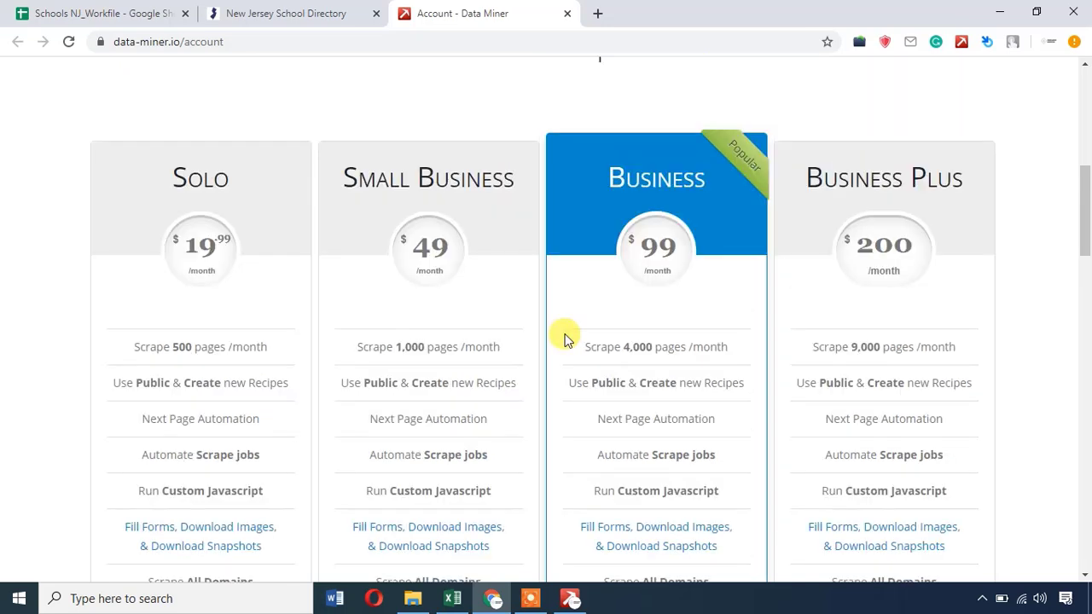
{"action": "scroll", "coordinate": [609, 320], "scroll_direction": "up", "scroll_amount": 5}
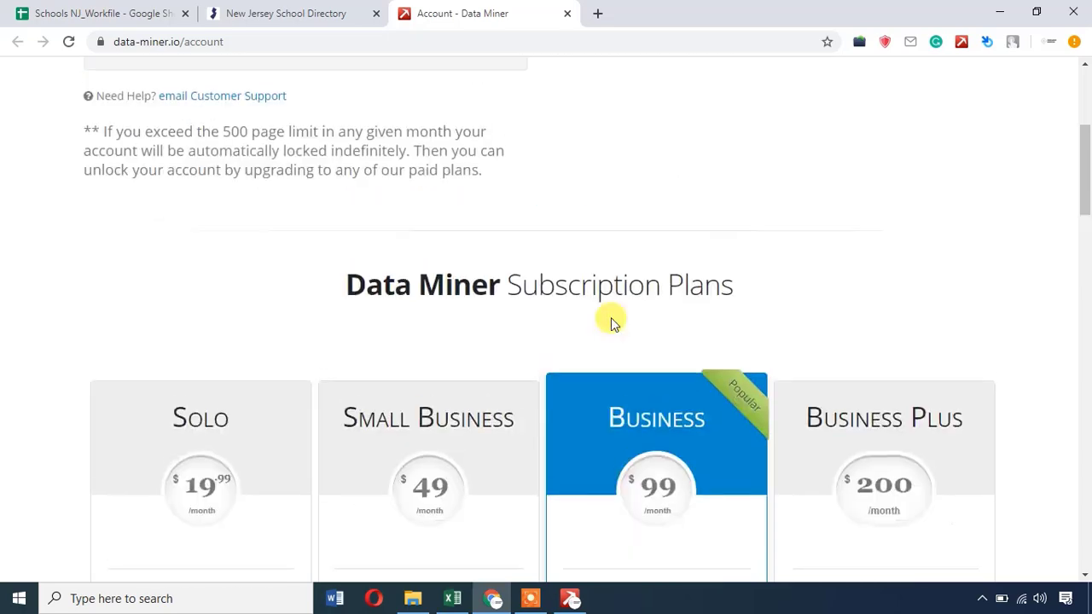
{"action": "left_click", "coordinate": [294, 10]}
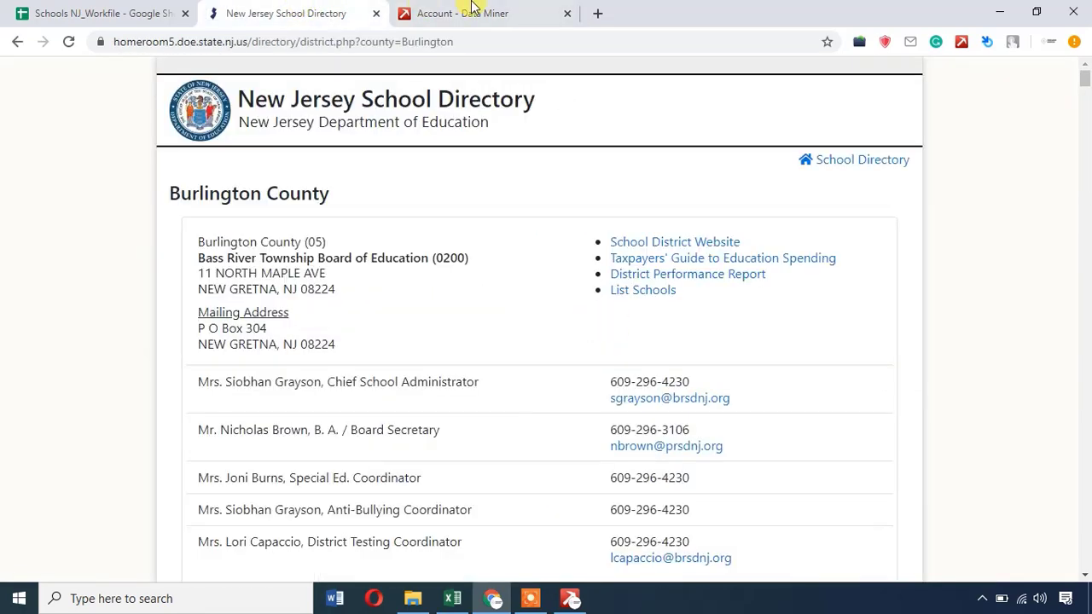